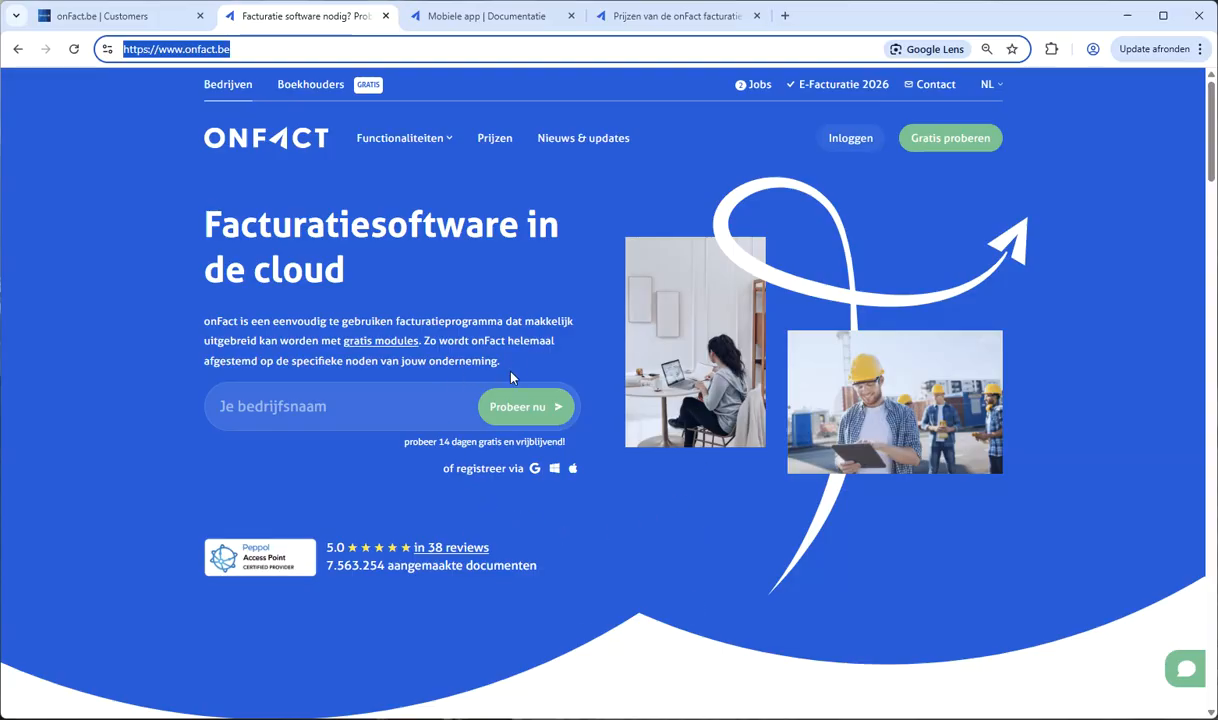
Step: View the mobile app documentation page and return to the onFact homepage
{"action": "left_click", "coordinate": [470, 18]}
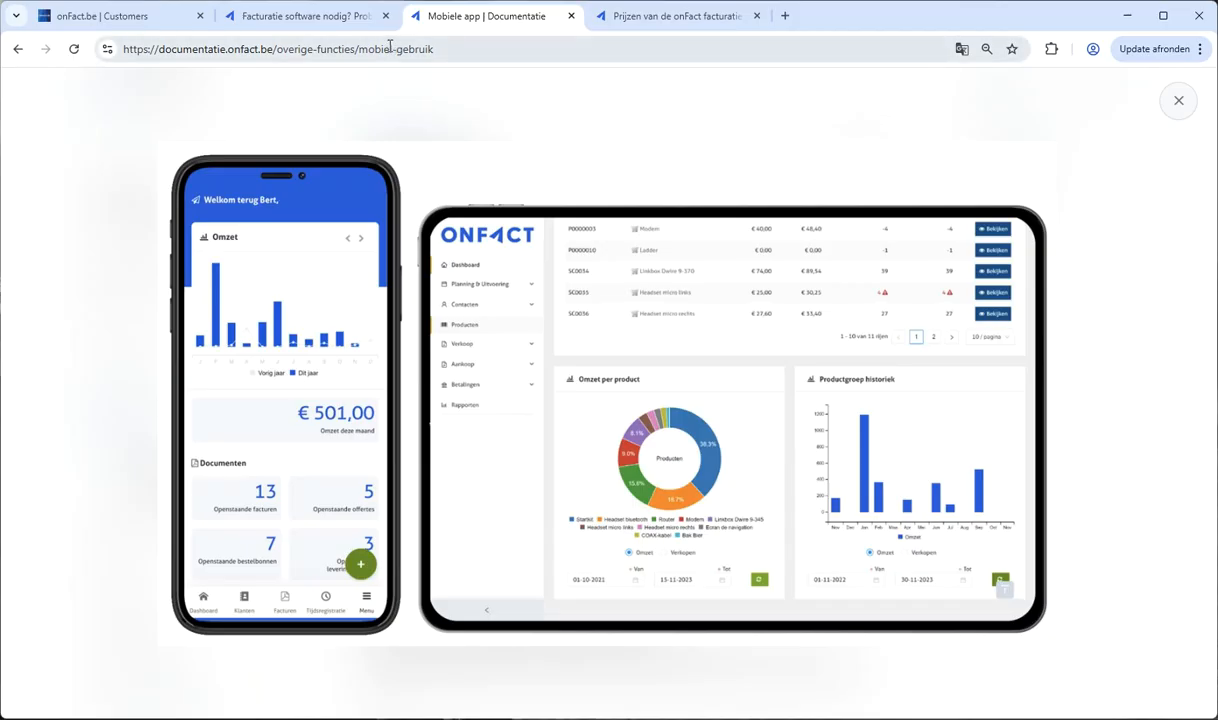
{"action": "left_click", "coordinate": [300, 18]}
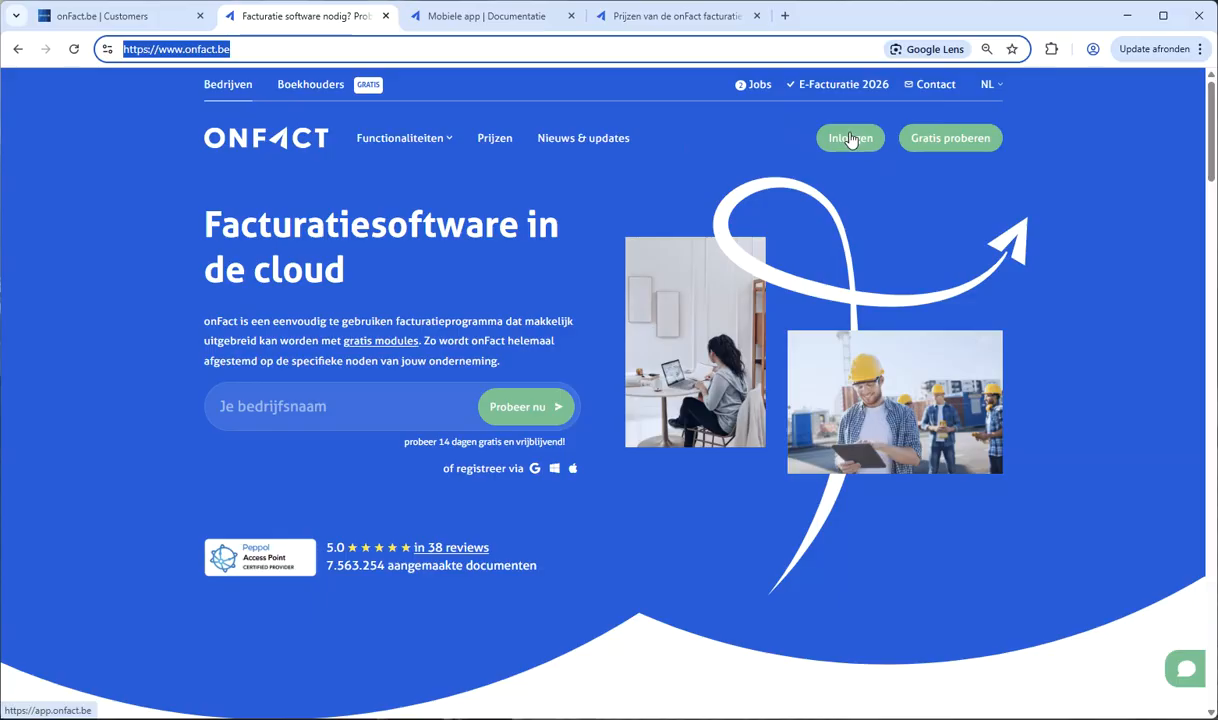
Step: Switch to the onFact application and review the dashboard, the customer and supplier lists, and the product groups
{"action": "left_click", "coordinate": [91, 20]}
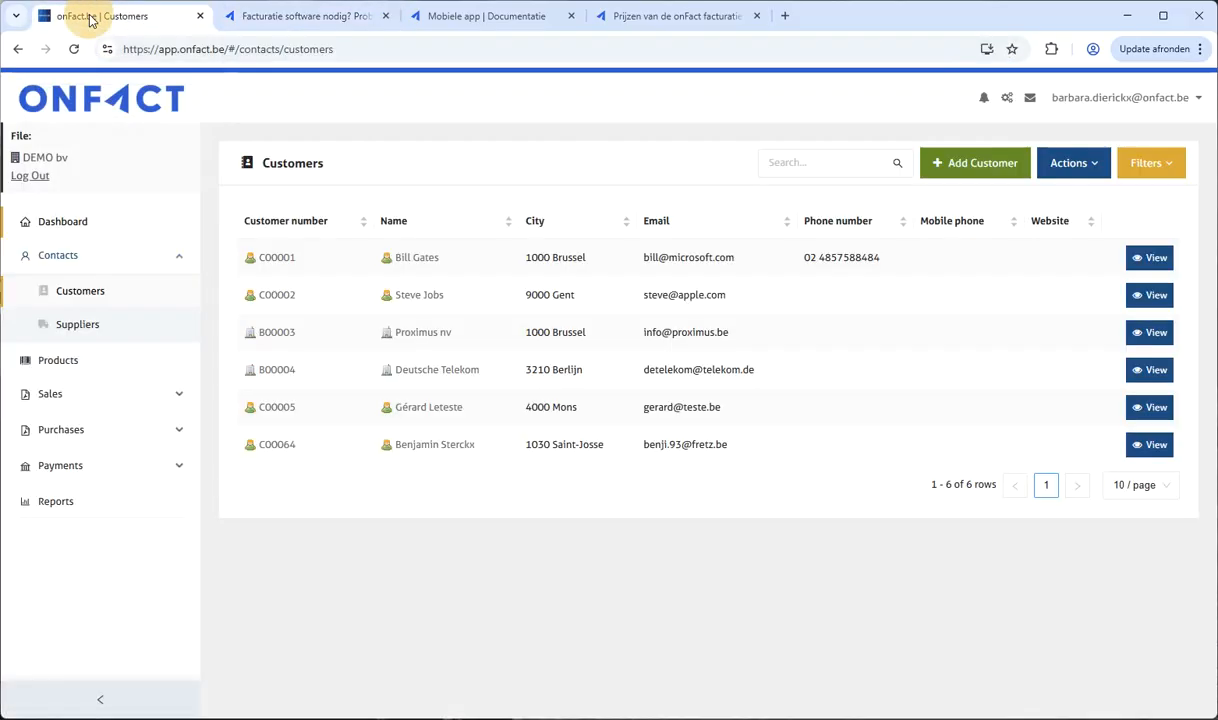
{"action": "left_click", "coordinate": [57, 224]}
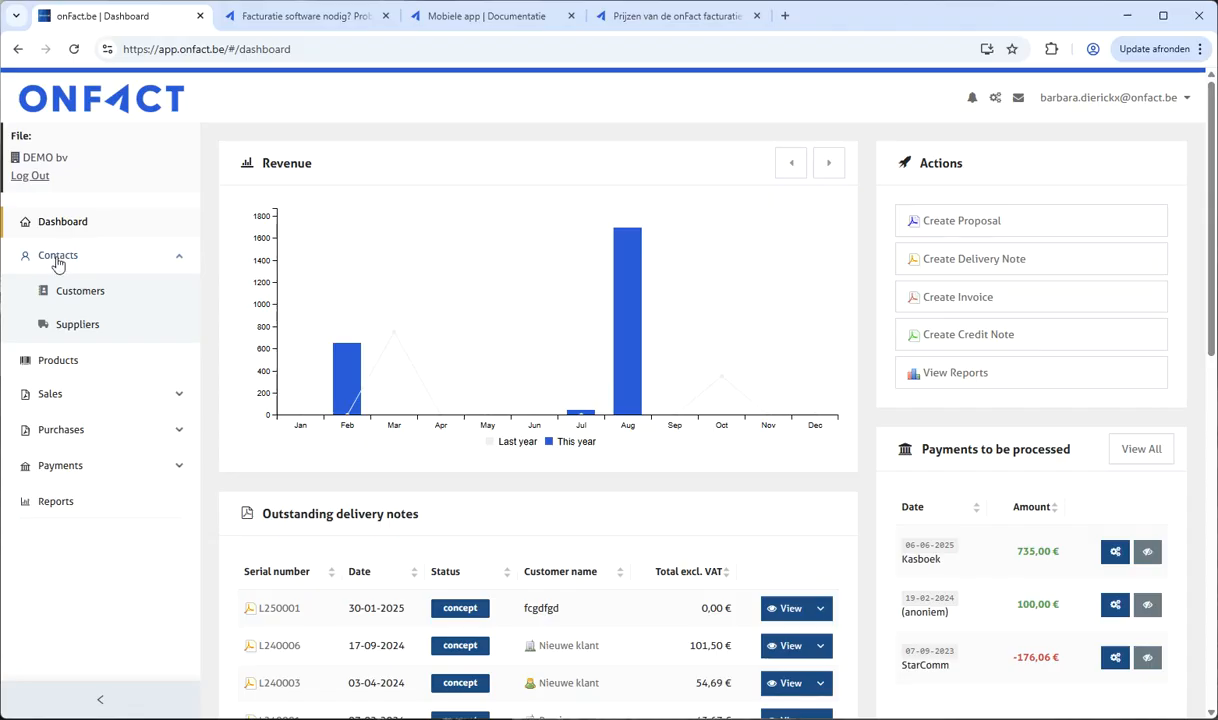
{"action": "left_click", "coordinate": [76, 298]}
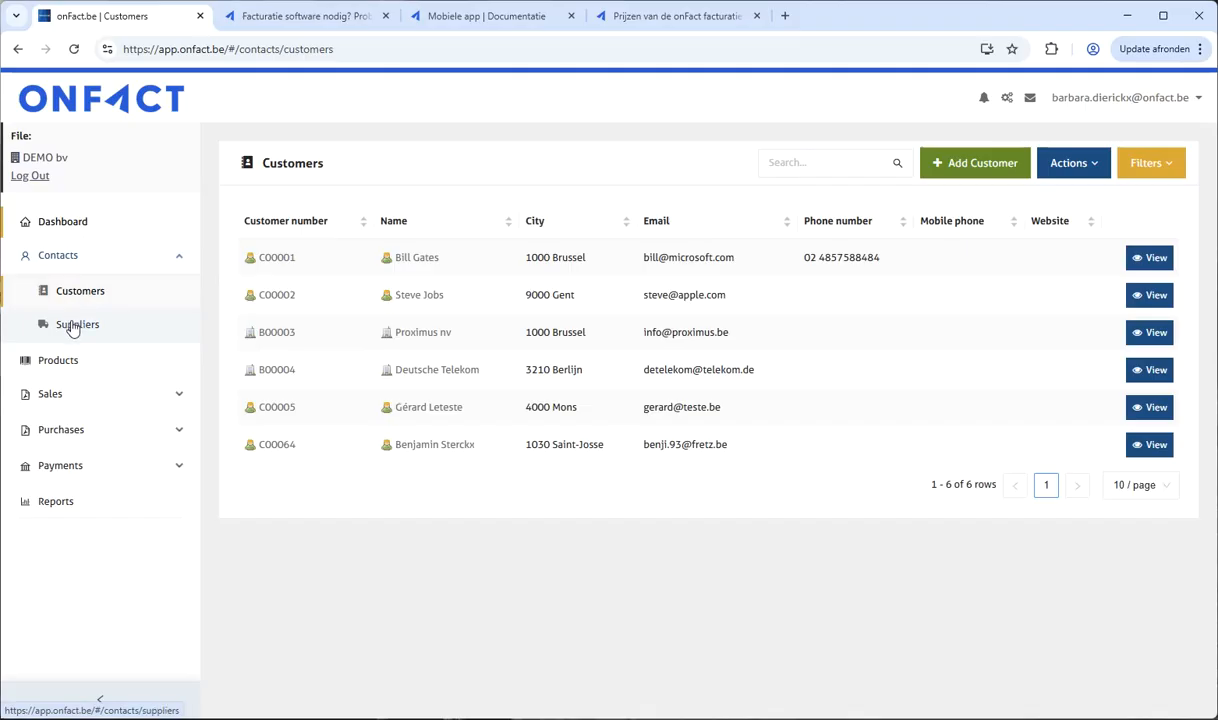
{"action": "left_click", "coordinate": [72, 326]}
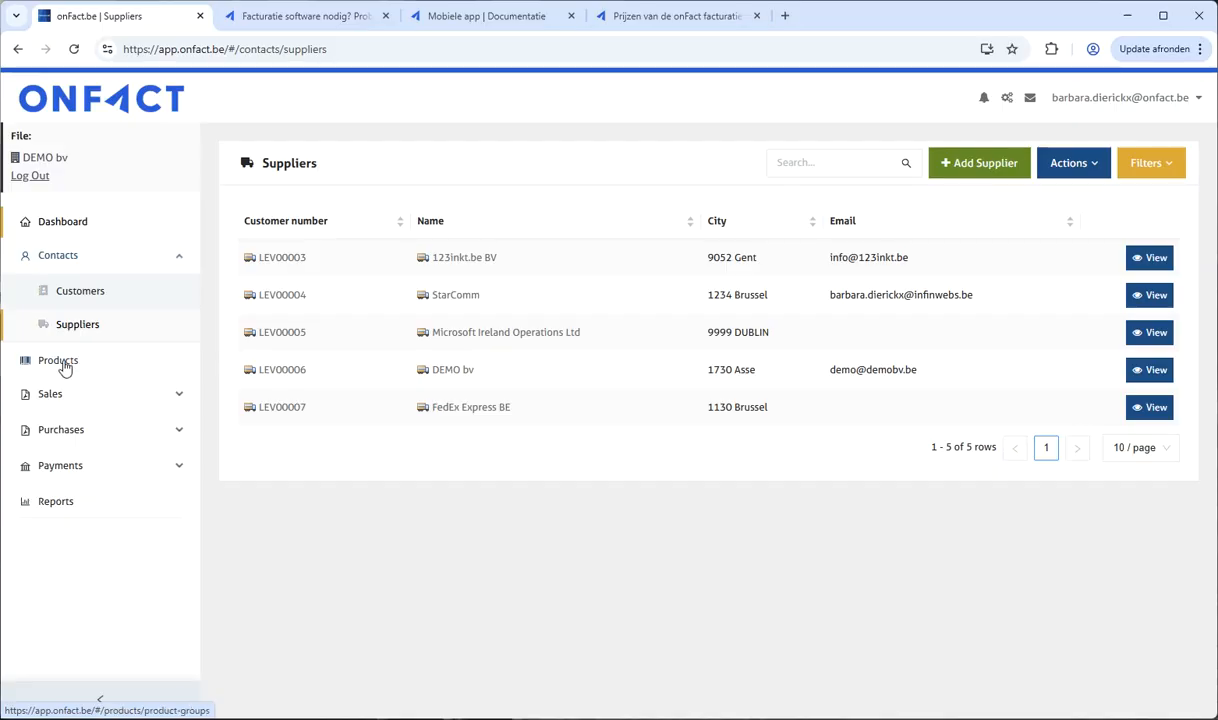
{"action": "left_click", "coordinate": [64, 366]}
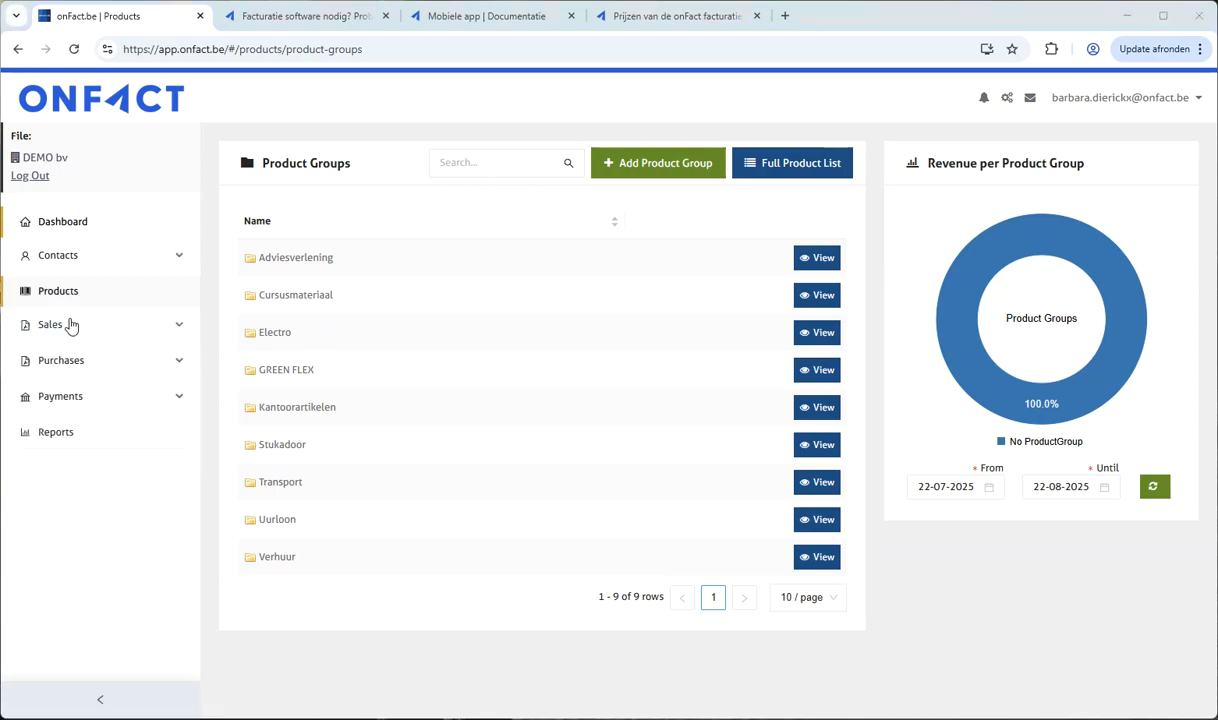
Step: Review the sales invoices, the purchases overview and the available payment sections, ending on the invoice list
{"action": "left_click", "coordinate": [70, 323]}
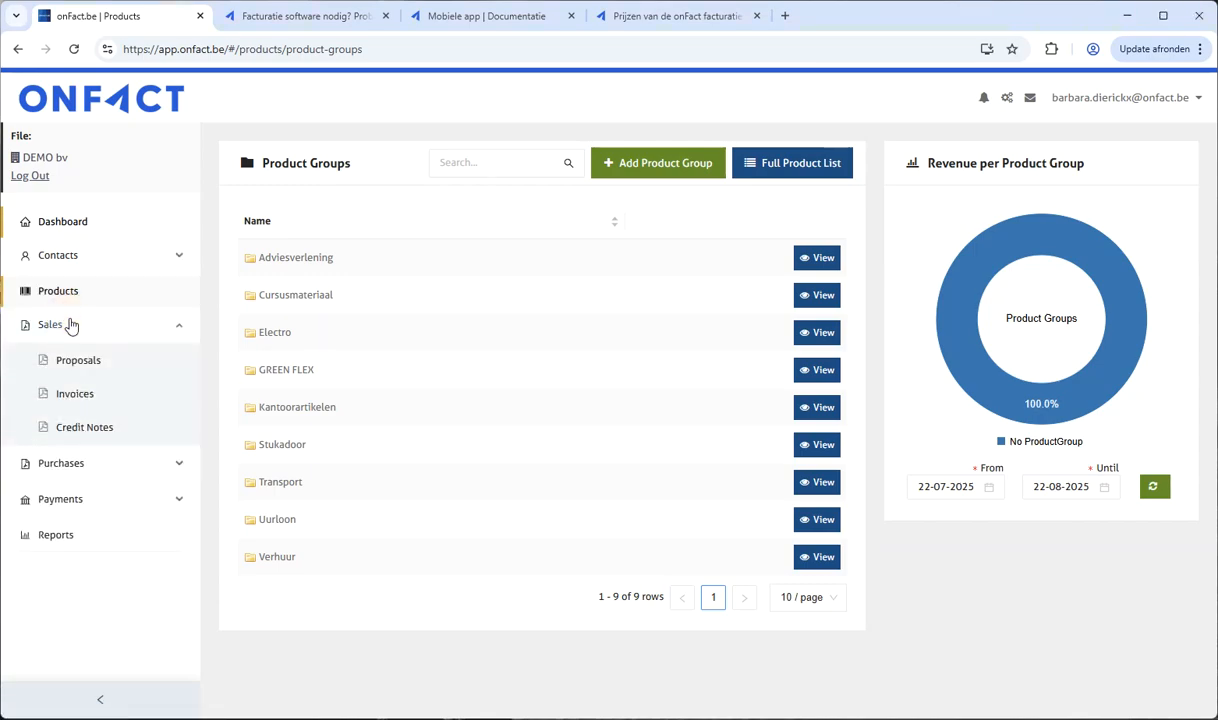
{"action": "left_click", "coordinate": [74, 395]}
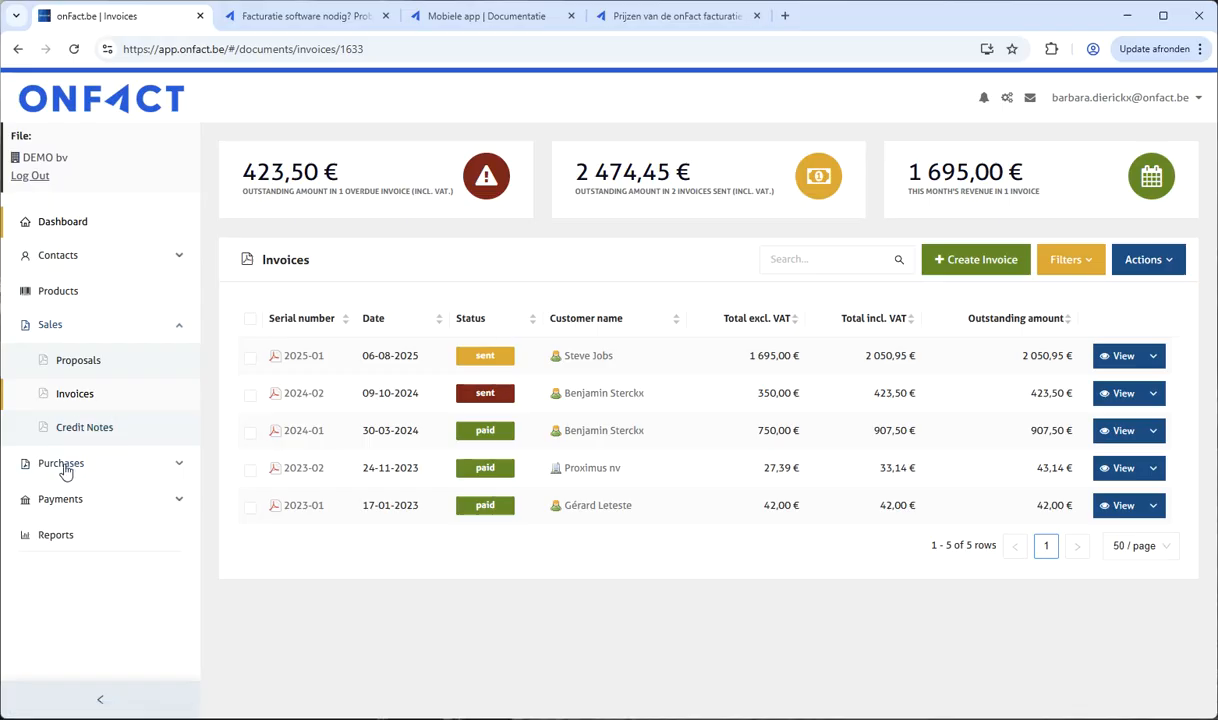
{"action": "left_click", "coordinate": [62, 465]}
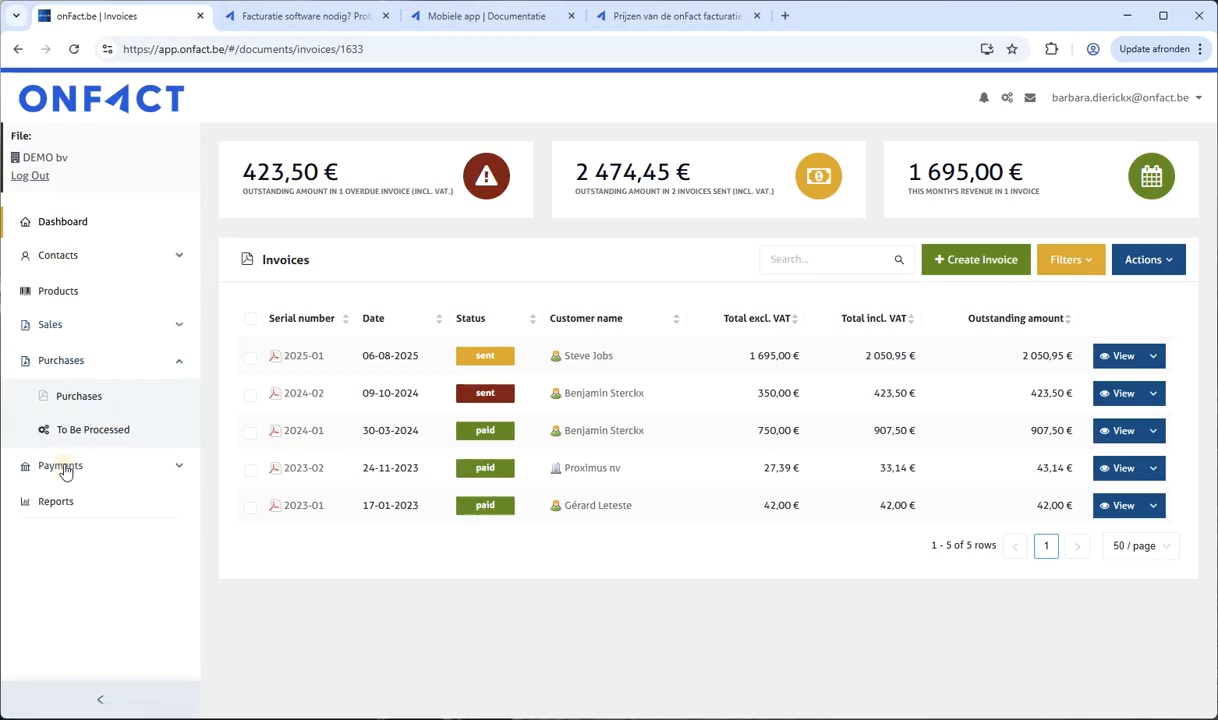
{"action": "left_click", "coordinate": [70, 400]}
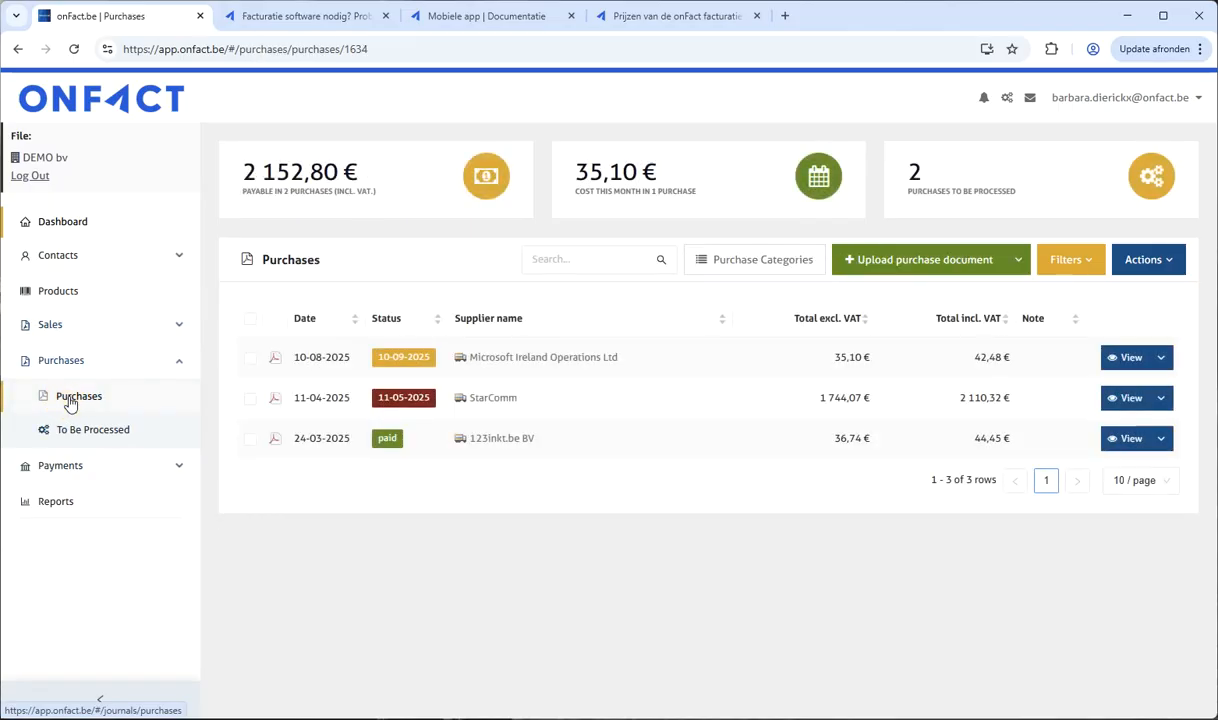
{"action": "left_click", "coordinate": [70, 468]}
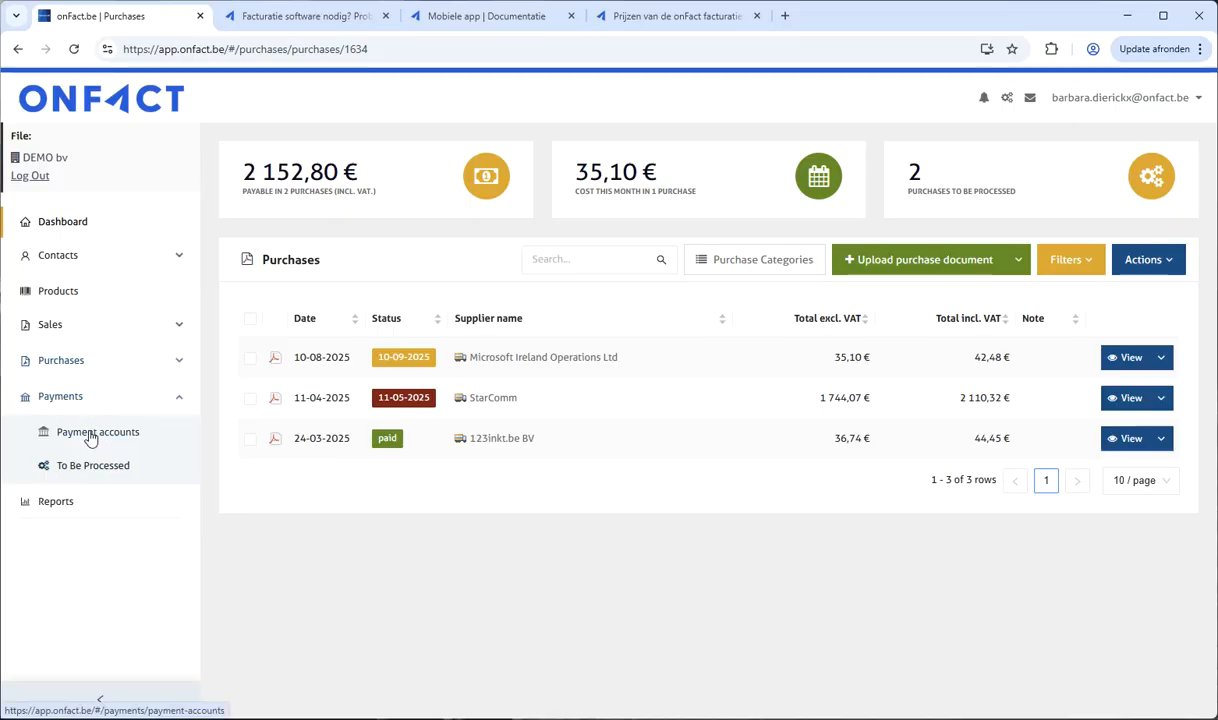
{"action": "left_click", "coordinate": [97, 326]}
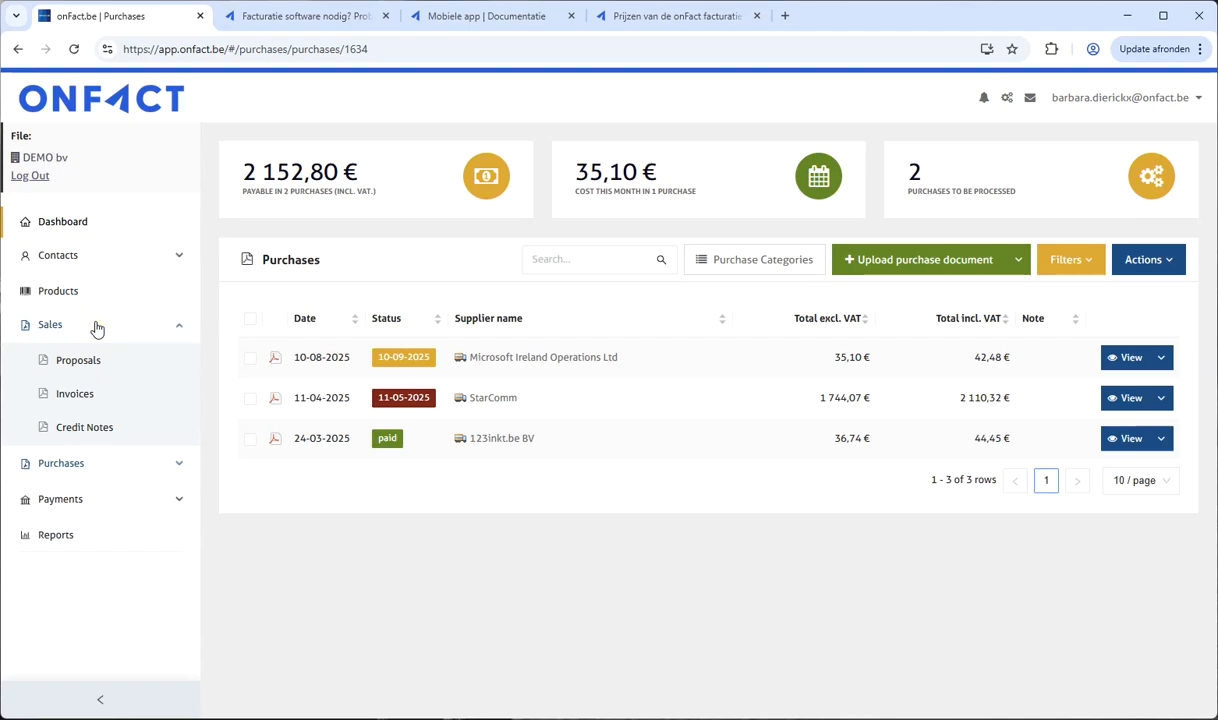
{"action": "left_click", "coordinate": [73, 393]}
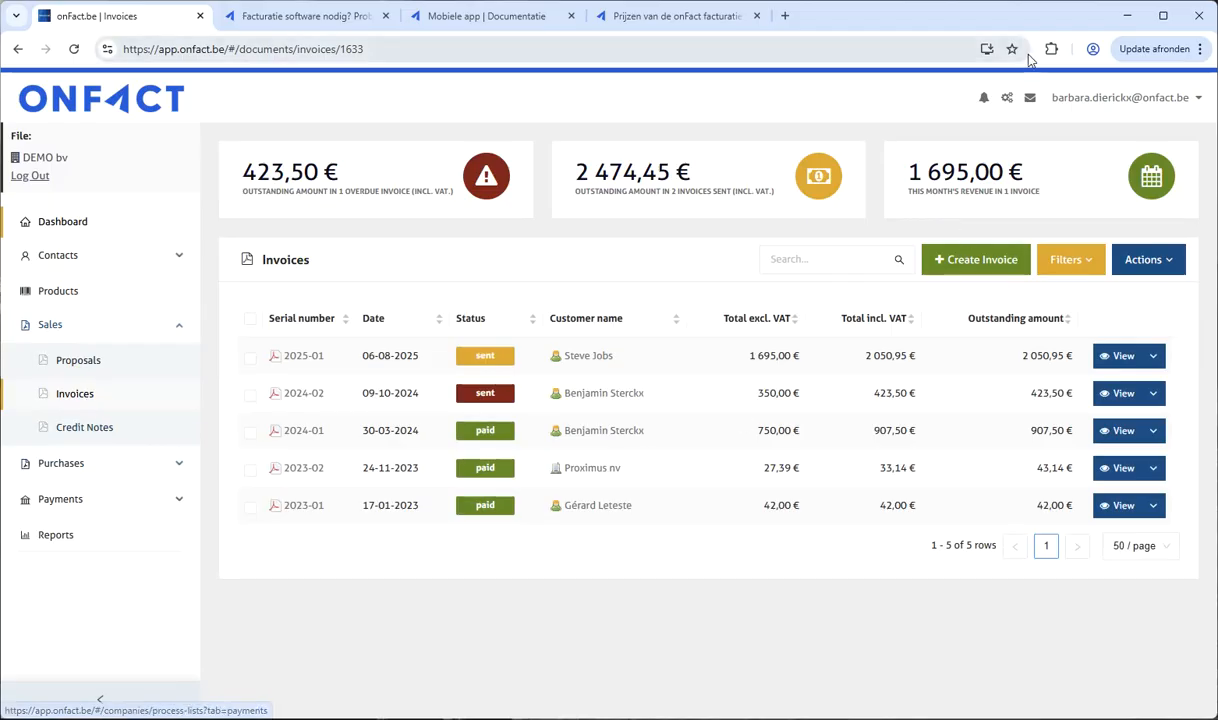
Step: Activate the Delivery Notes app among the document-related apps and integrations
{"action": "left_click", "coordinate": [1099, 100]}
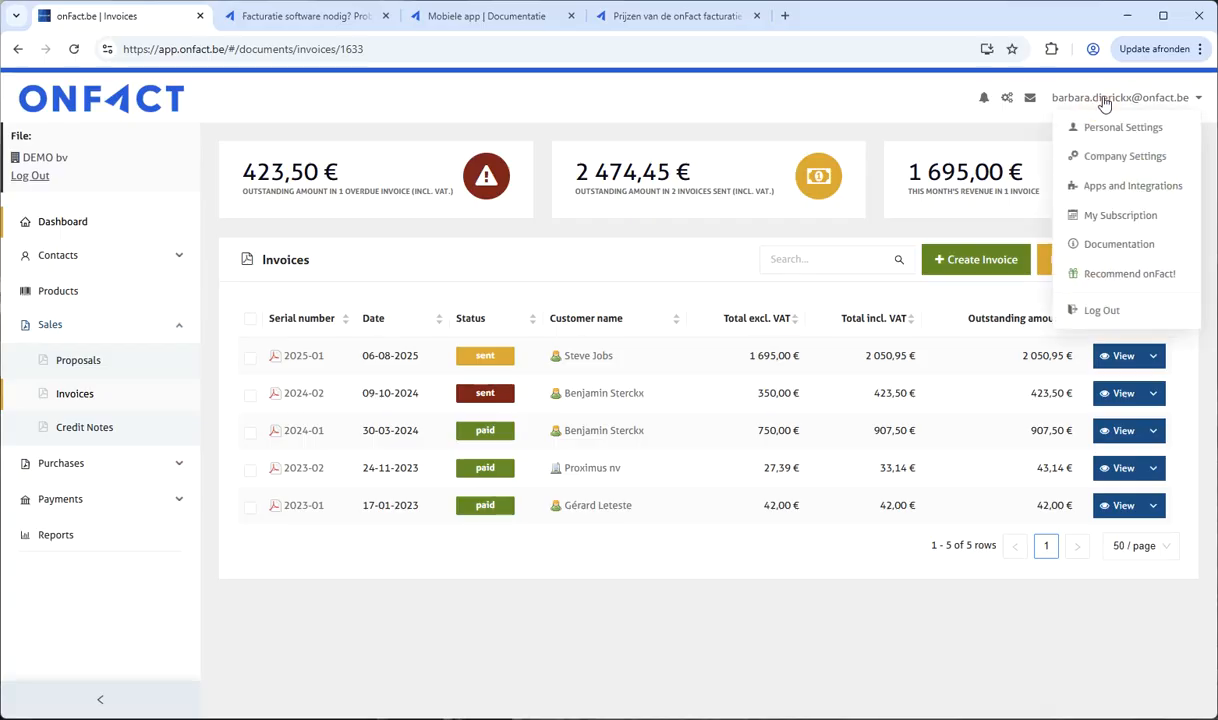
{"action": "left_click", "coordinate": [1122, 190]}
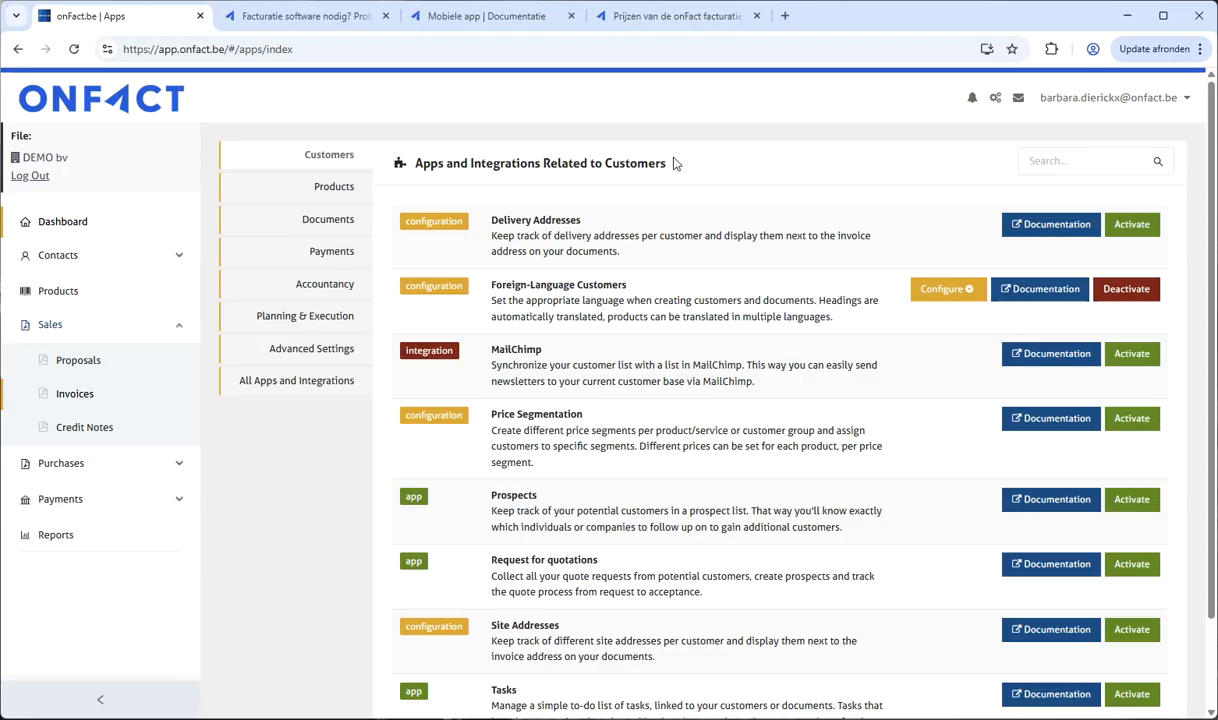
{"action": "left_click", "coordinate": [330, 221]}
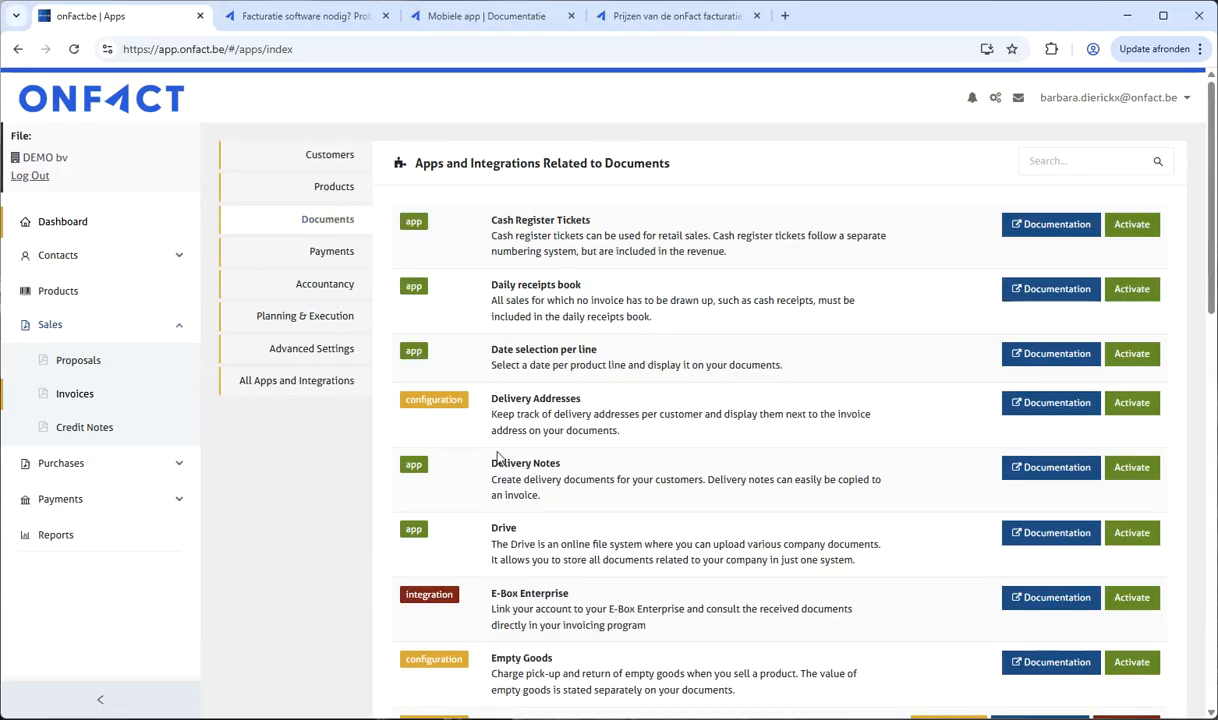
{"action": "left_click_drag", "start_coordinate": [492, 468], "coordinate": [556, 462]}
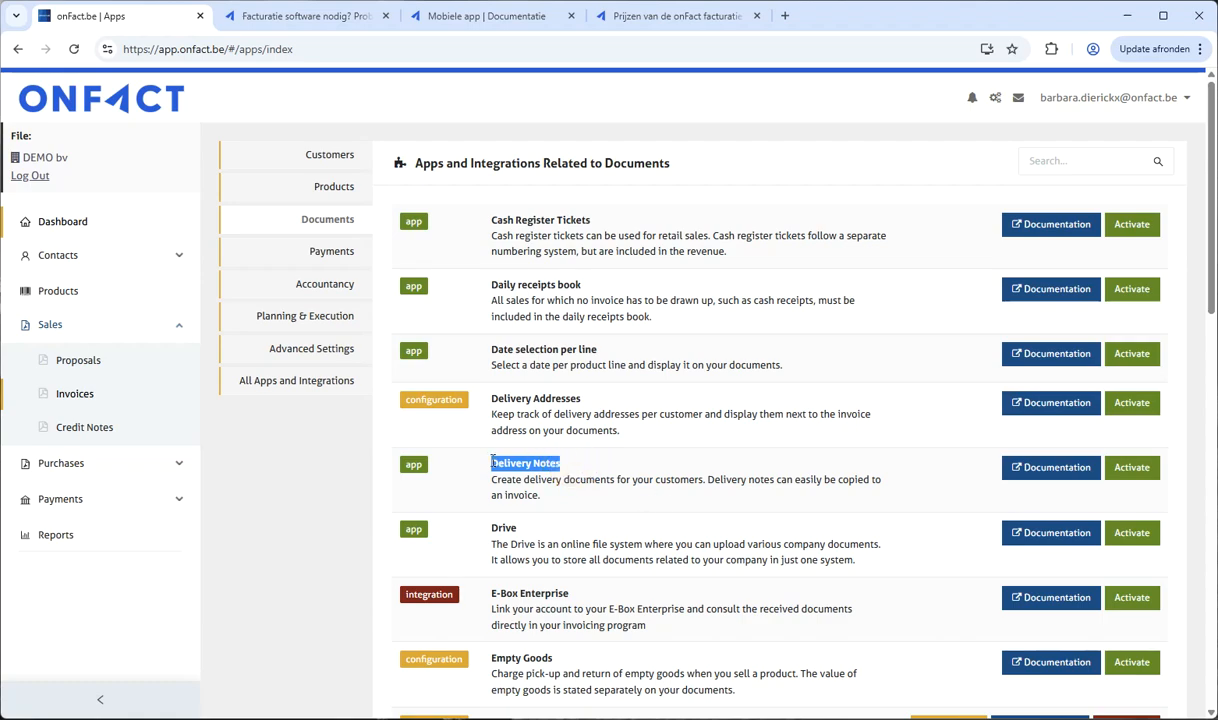
{"action": "left_click", "coordinate": [1132, 469]}
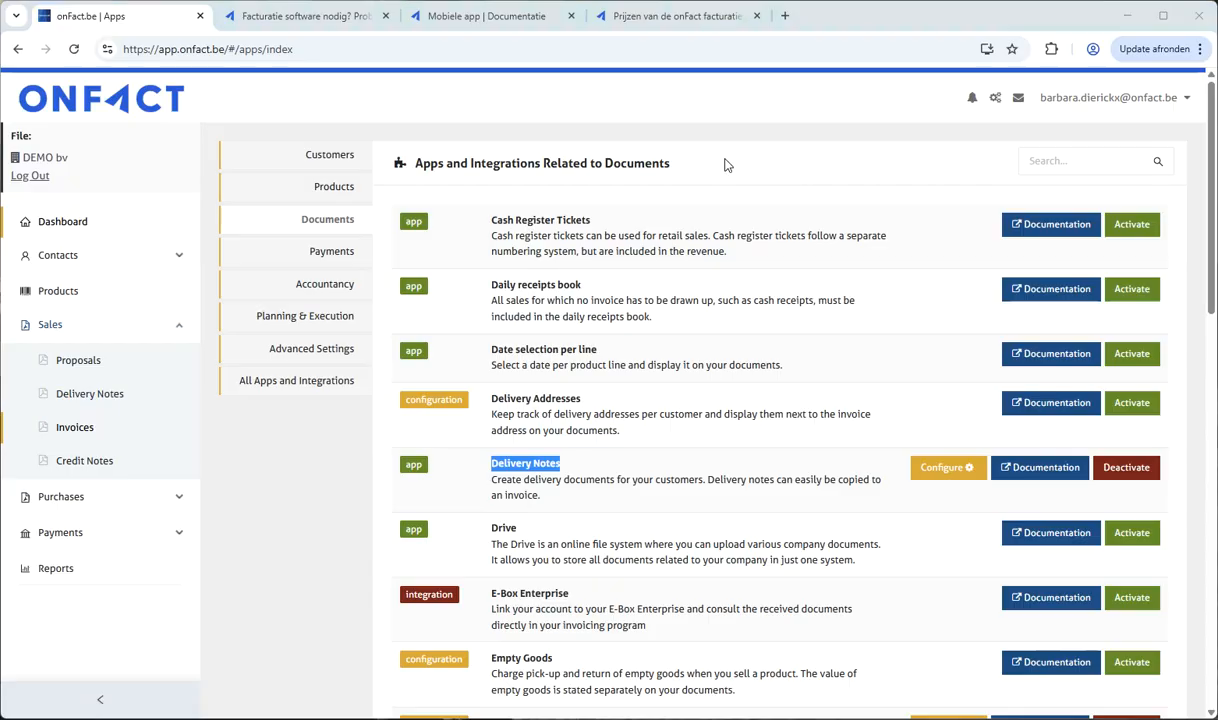
Step: Review the apps and integrations related to customers and products, and view the customer list
{"action": "left_click", "coordinate": [331, 155]}
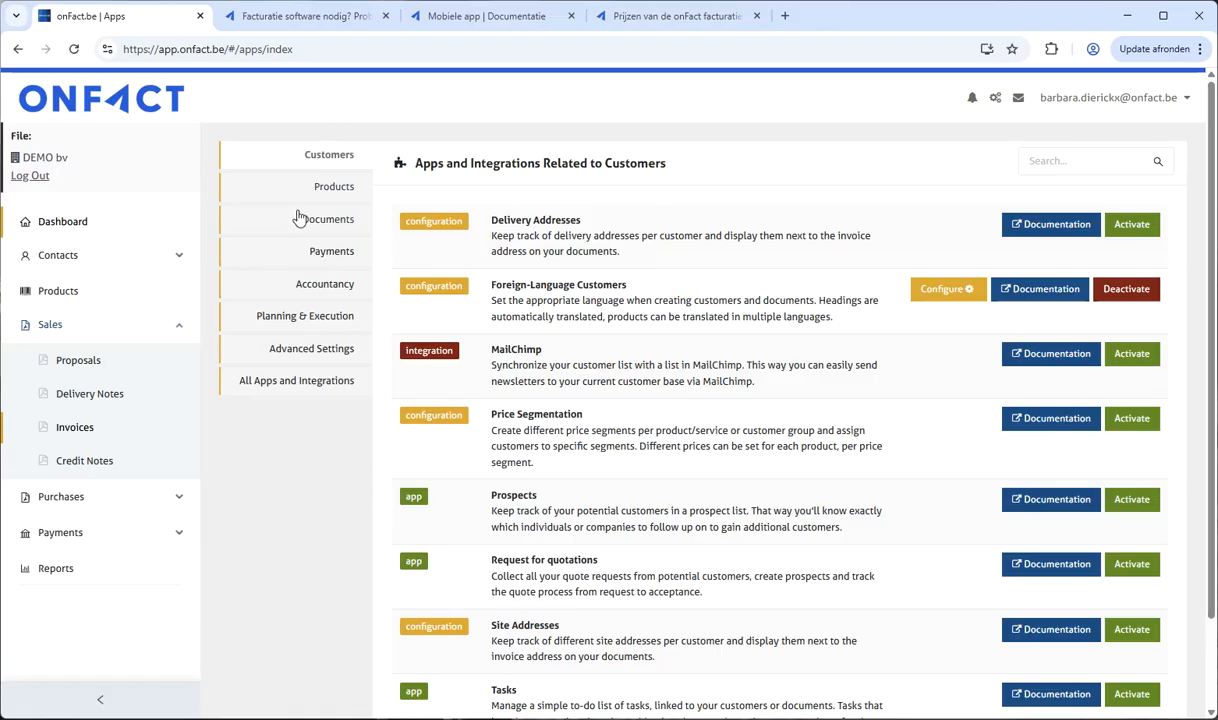
{"action": "left_click", "coordinate": [334, 190]}
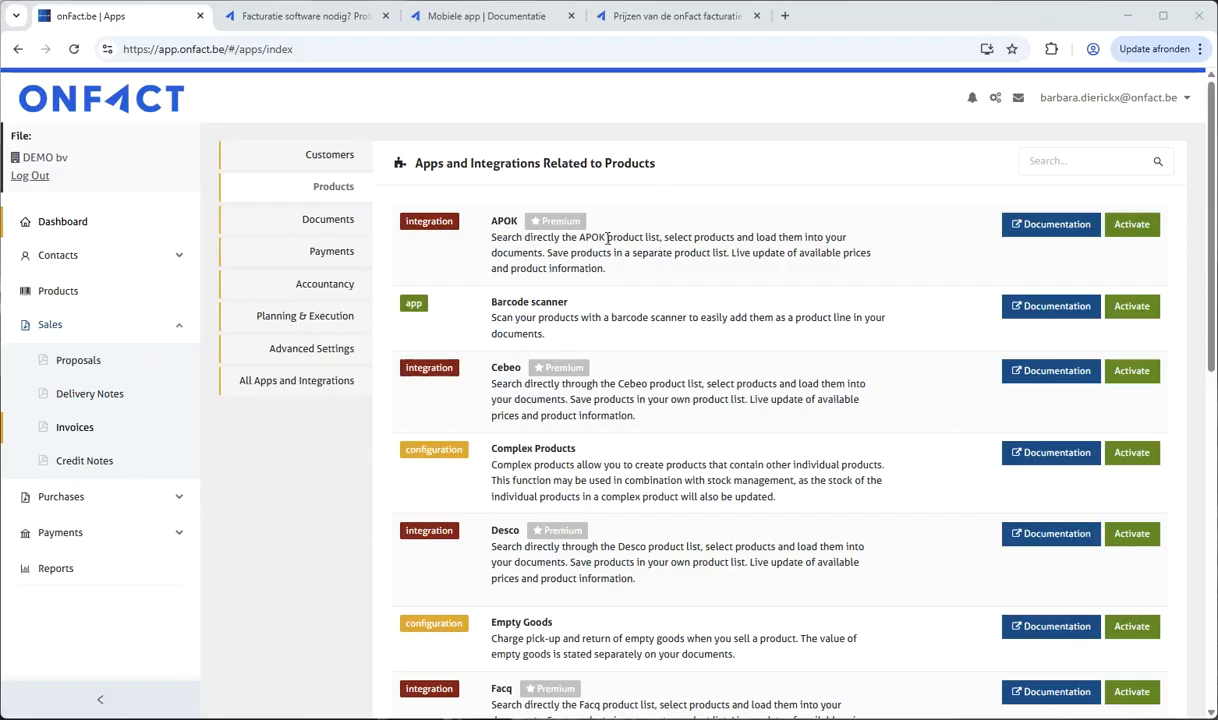
{"action": "mouse_move", "coordinate": [556, 224]}
{"action": "left_click", "coordinate": [110, 255]}
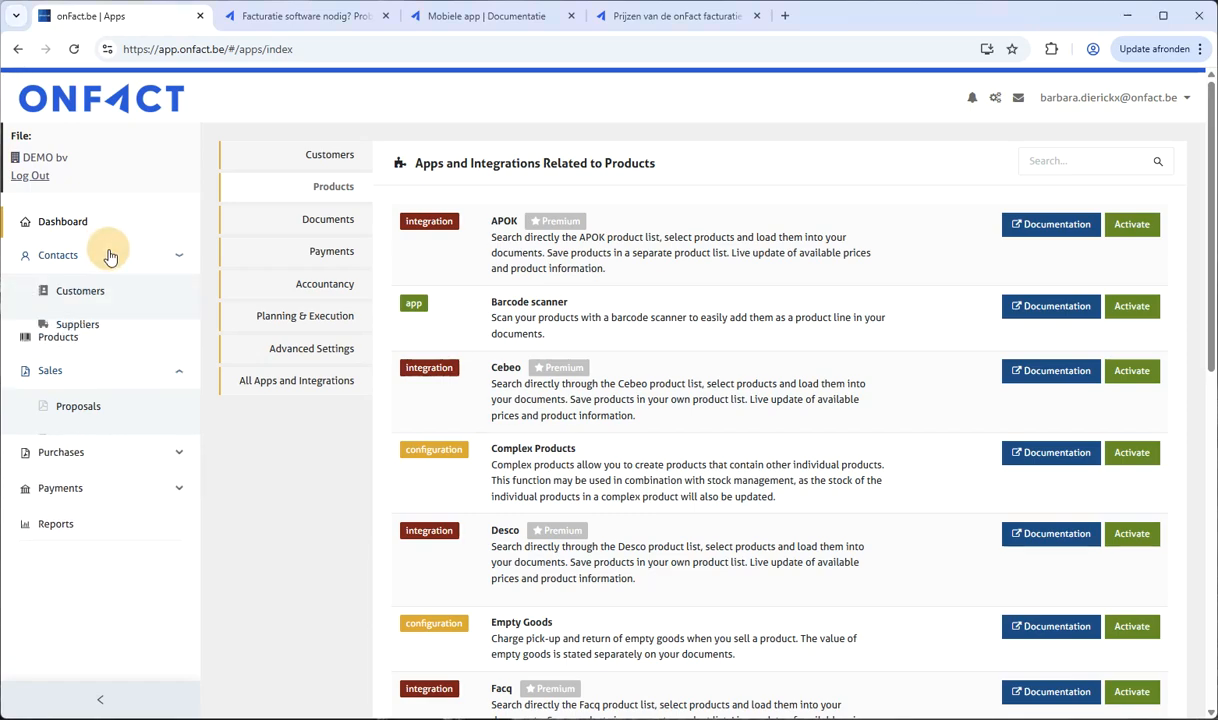
{"action": "left_click", "coordinate": [80, 291]}
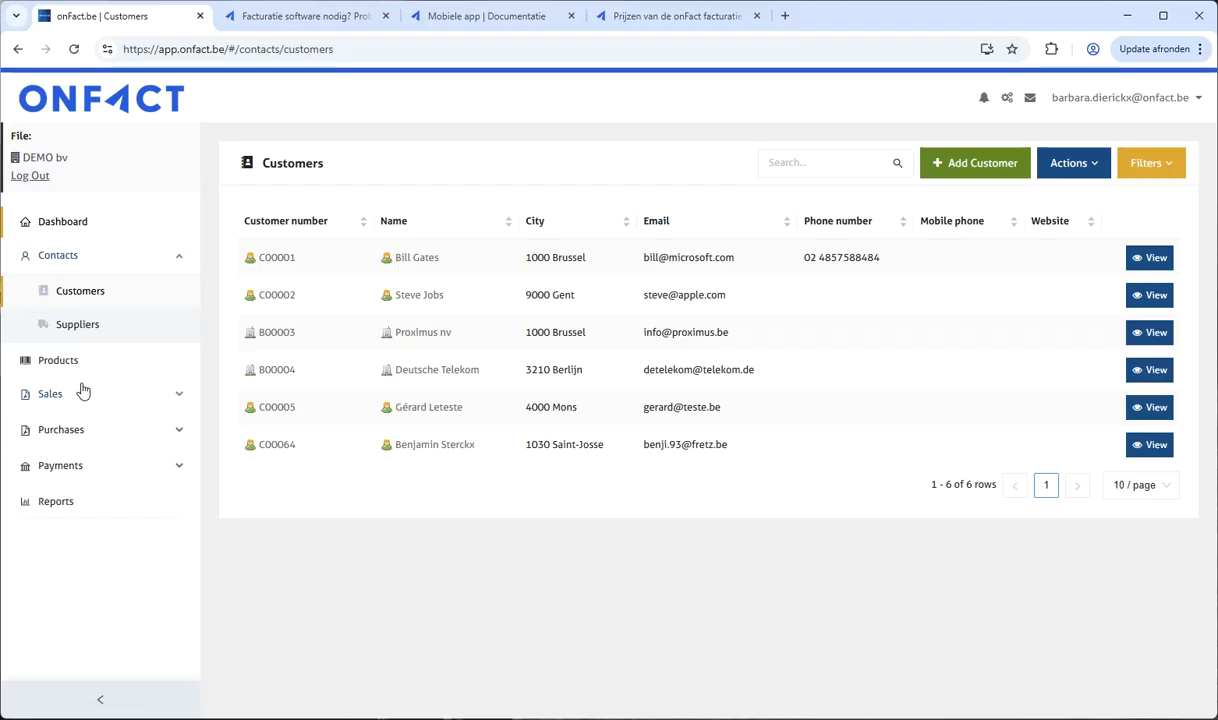
Step: Start a new proposal from the proposals overview in Sales
{"action": "left_click", "coordinate": [82, 393]}
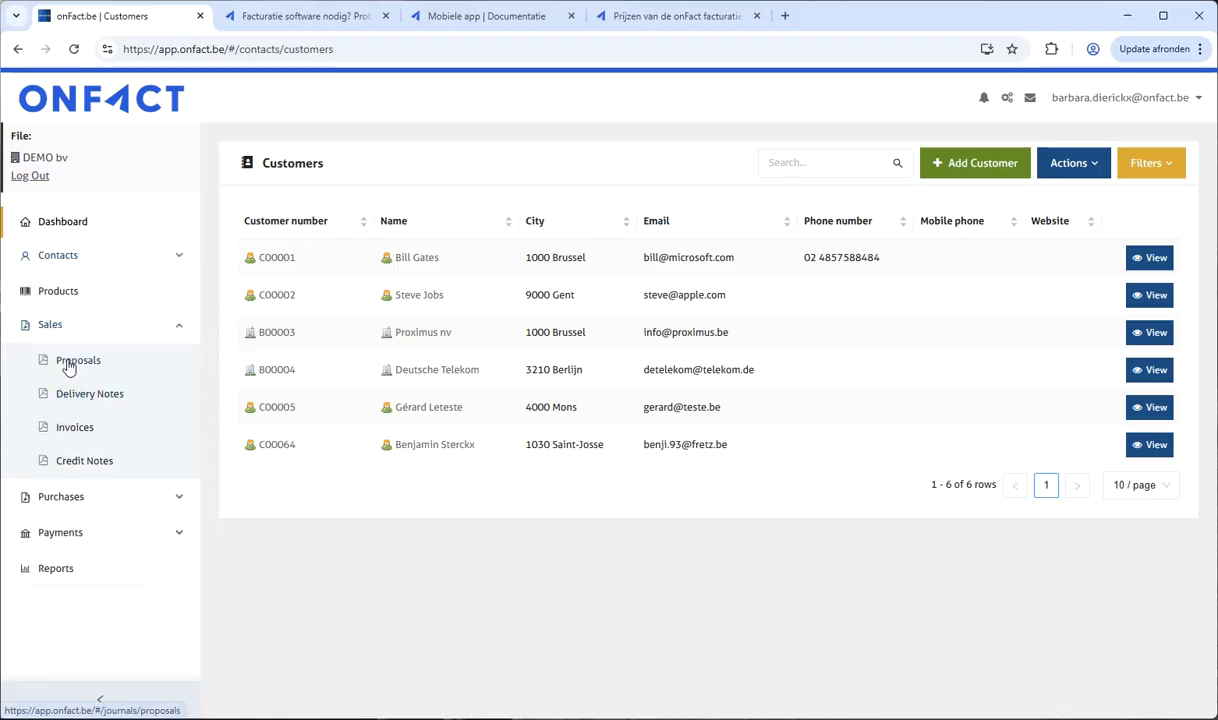
{"action": "left_click", "coordinate": [68, 368]}
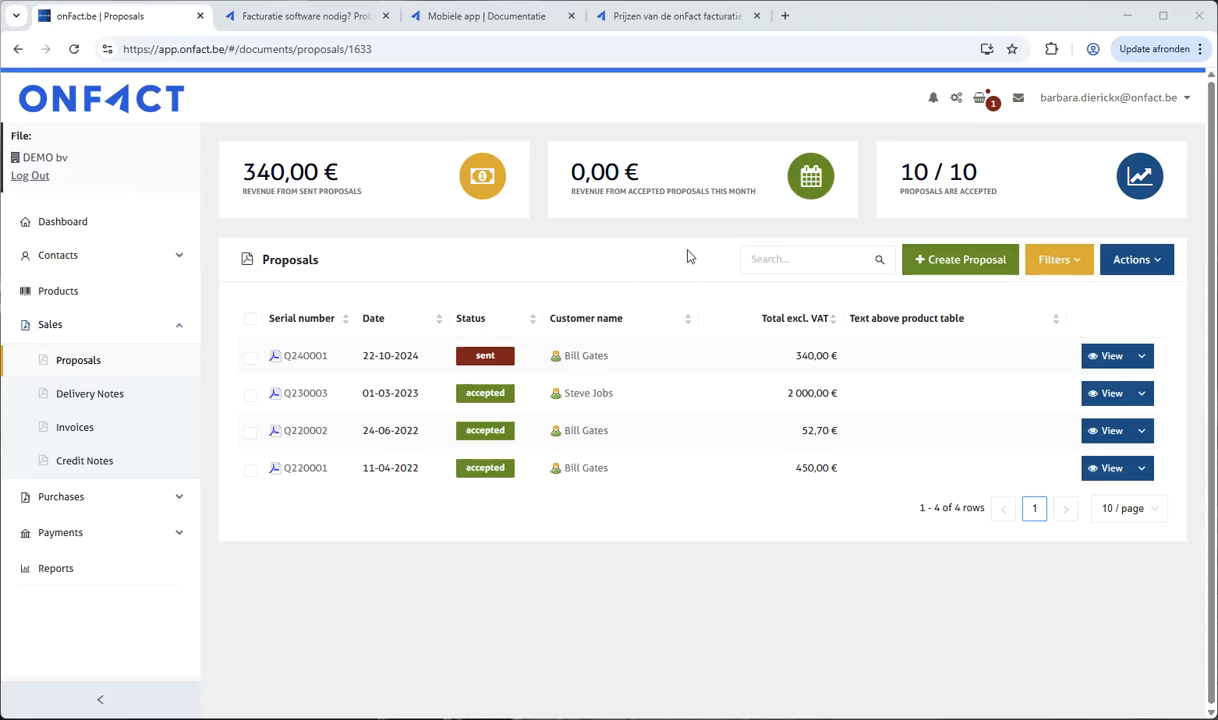
{"action": "left_click", "coordinate": [966, 262]}
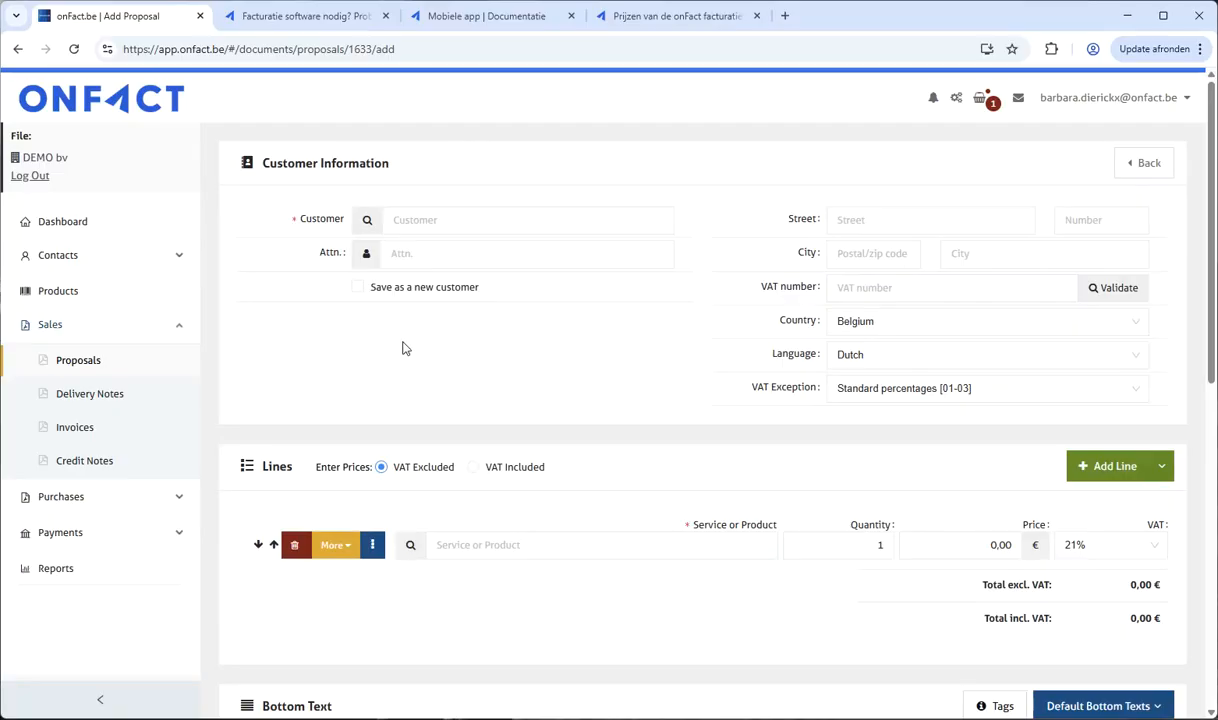
Step: Link the proposal to the first customer in the customer list, and remove the connection to that customer record
{"action": "left_click", "coordinate": [462, 224]}
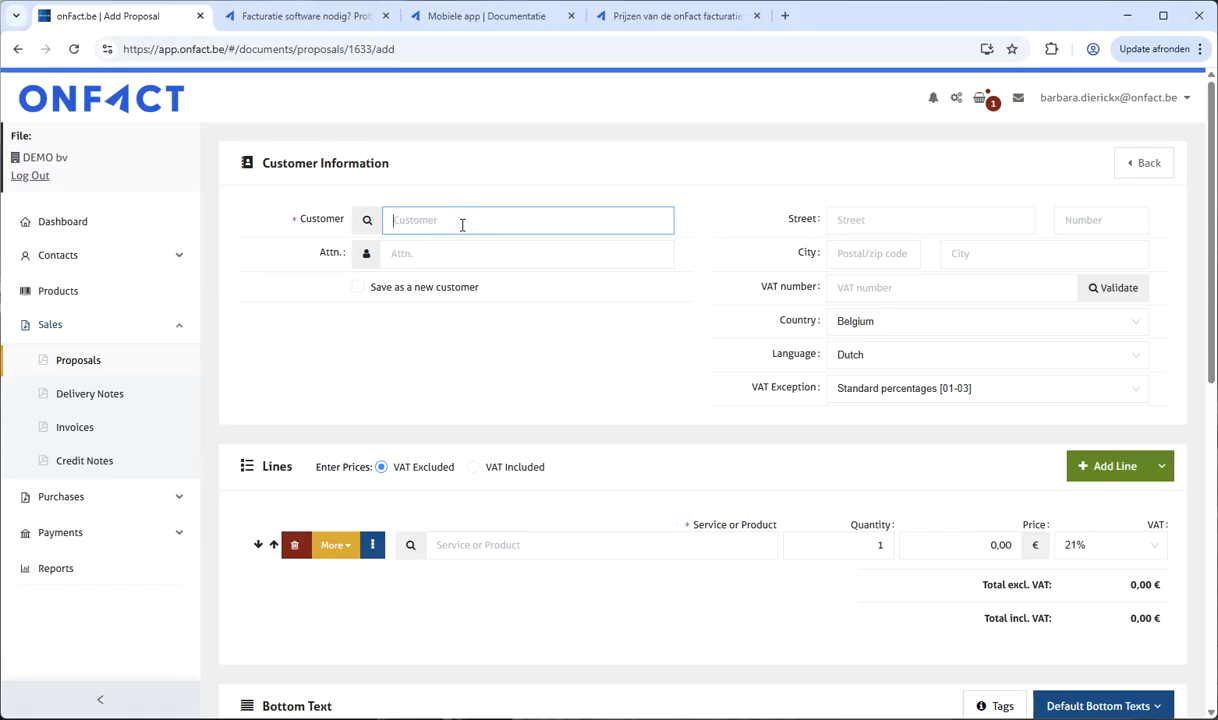
{"action": "type", "text": "bi"}
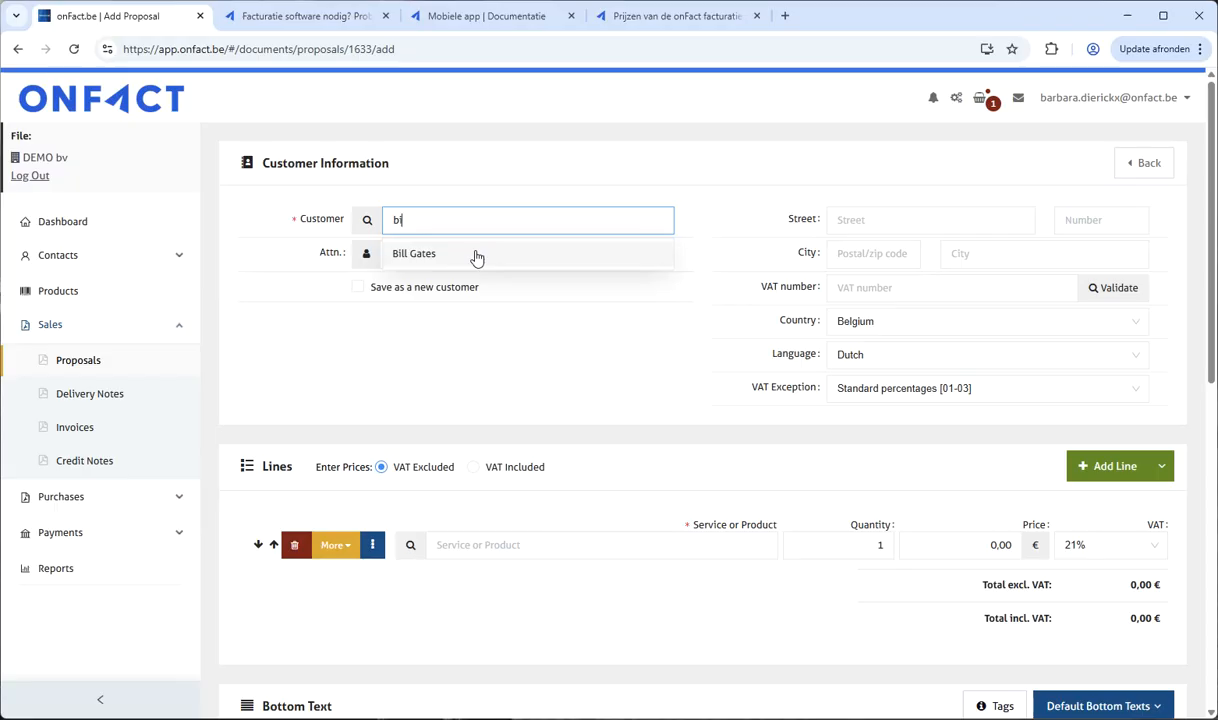
{"action": "left_click", "coordinate": [368, 222]}
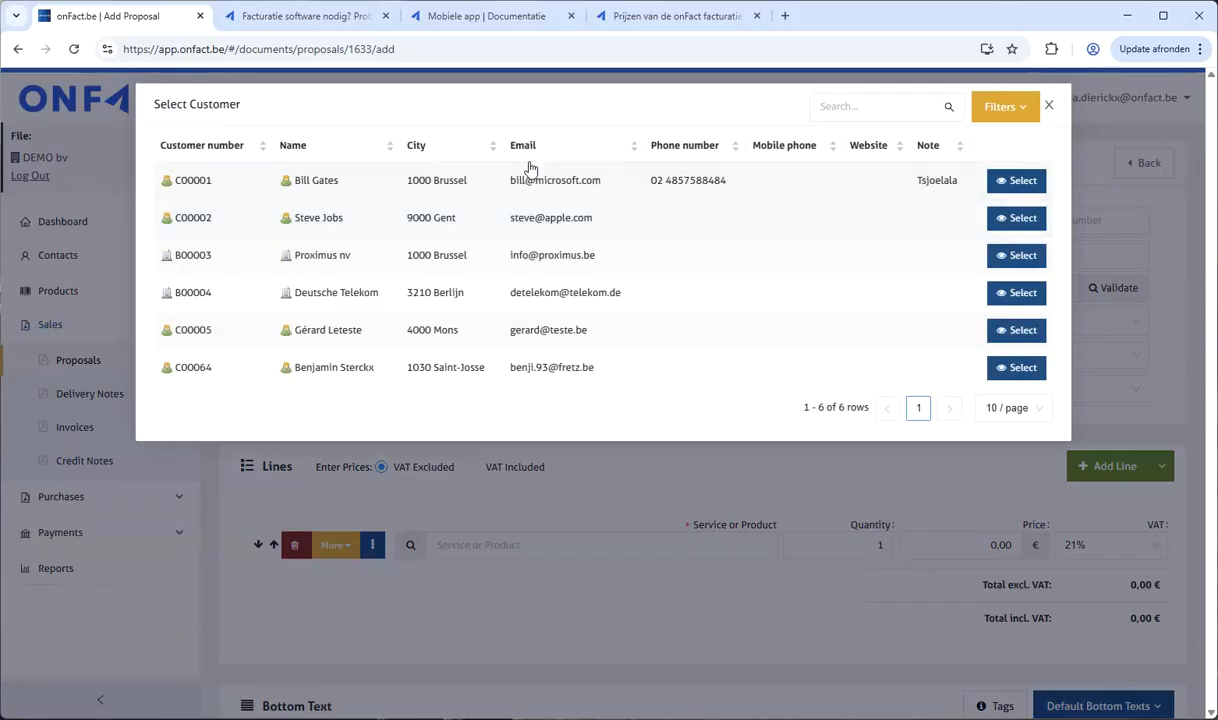
{"action": "left_click", "coordinate": [1016, 181]}
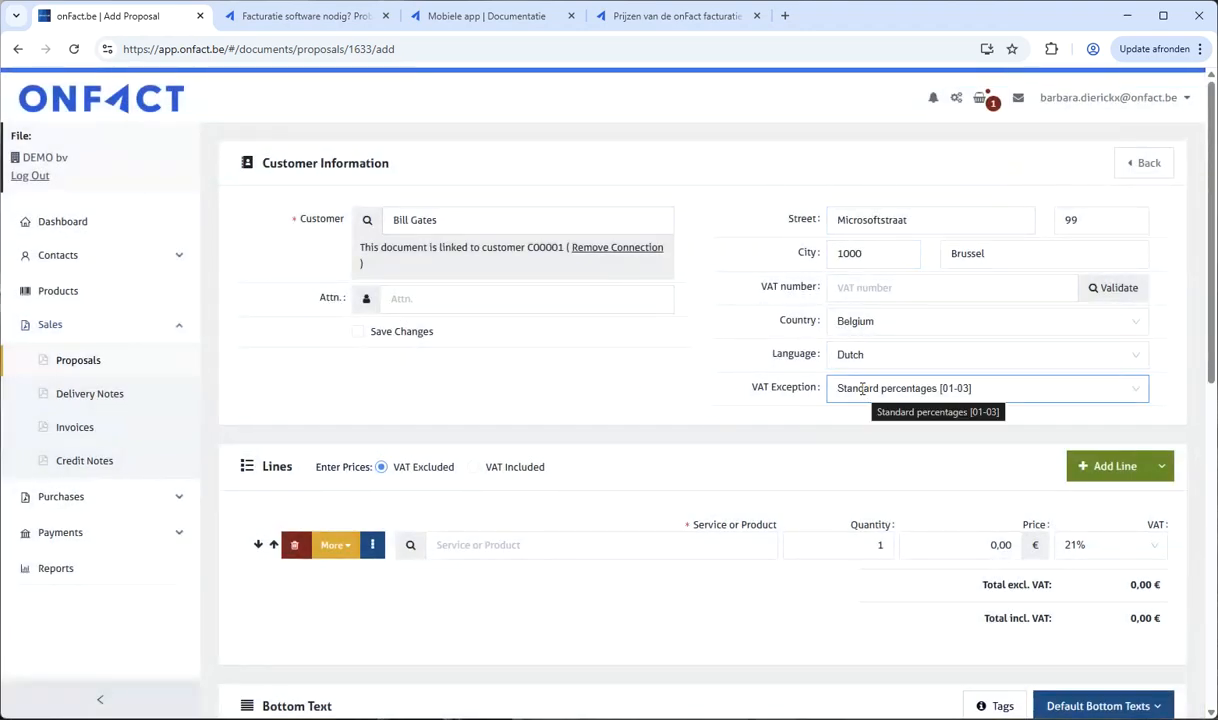
{"action": "left_click", "coordinate": [624, 252]}
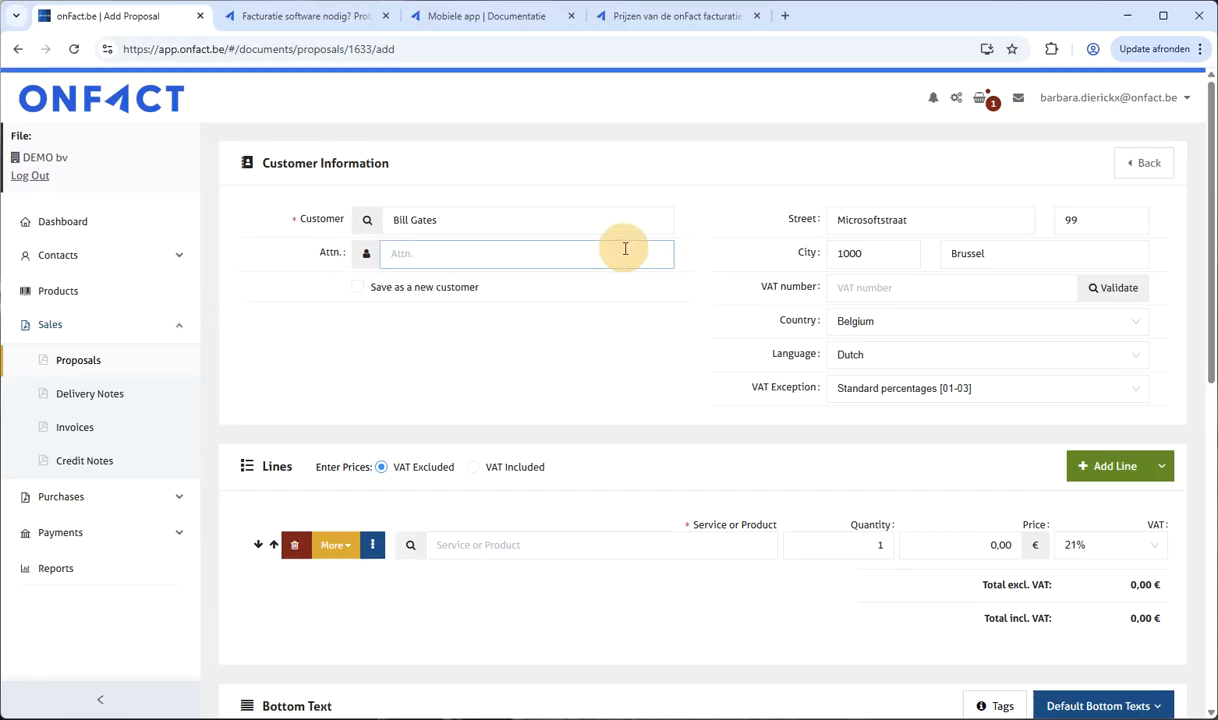
Step: Fill in the customer's company details by pasting and validating the VAT number, and set the document language to English
{"action": "left_click", "coordinate": [858, 290]}
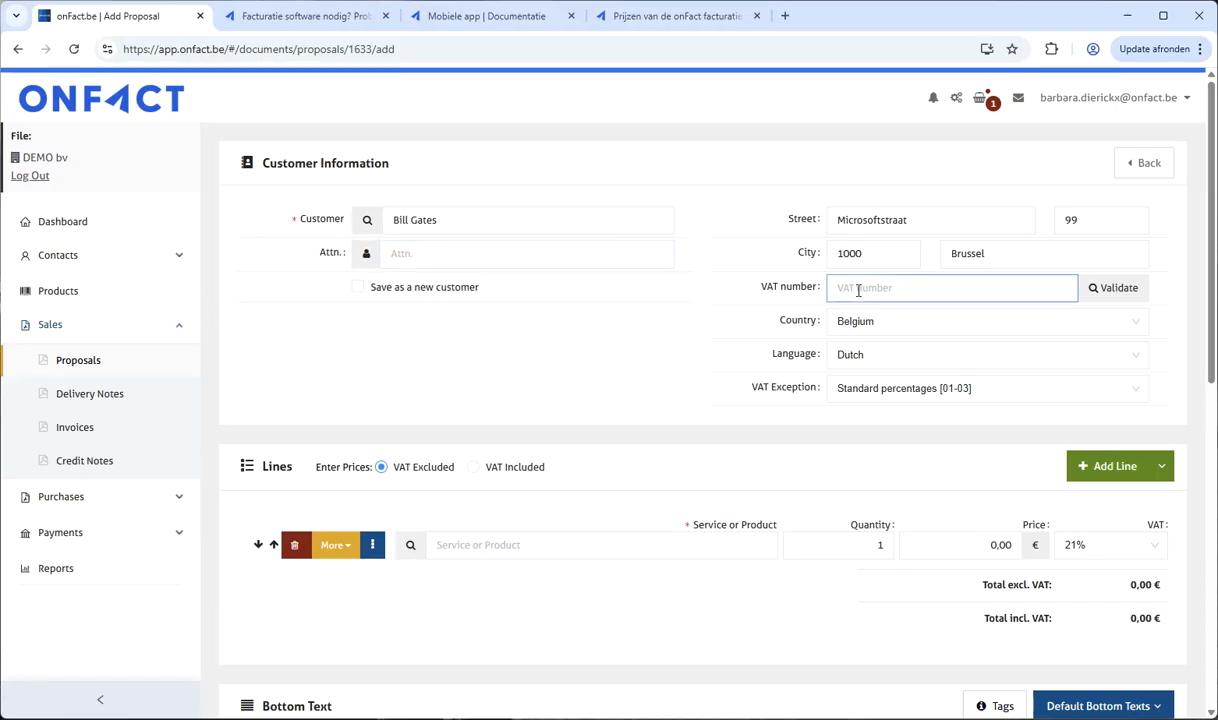
{"action": "left_click", "coordinate": [858, 290]}
{"action": "key", "text": "ctrl+v"}
{"action": "left_click", "coordinate": [1124, 290]}
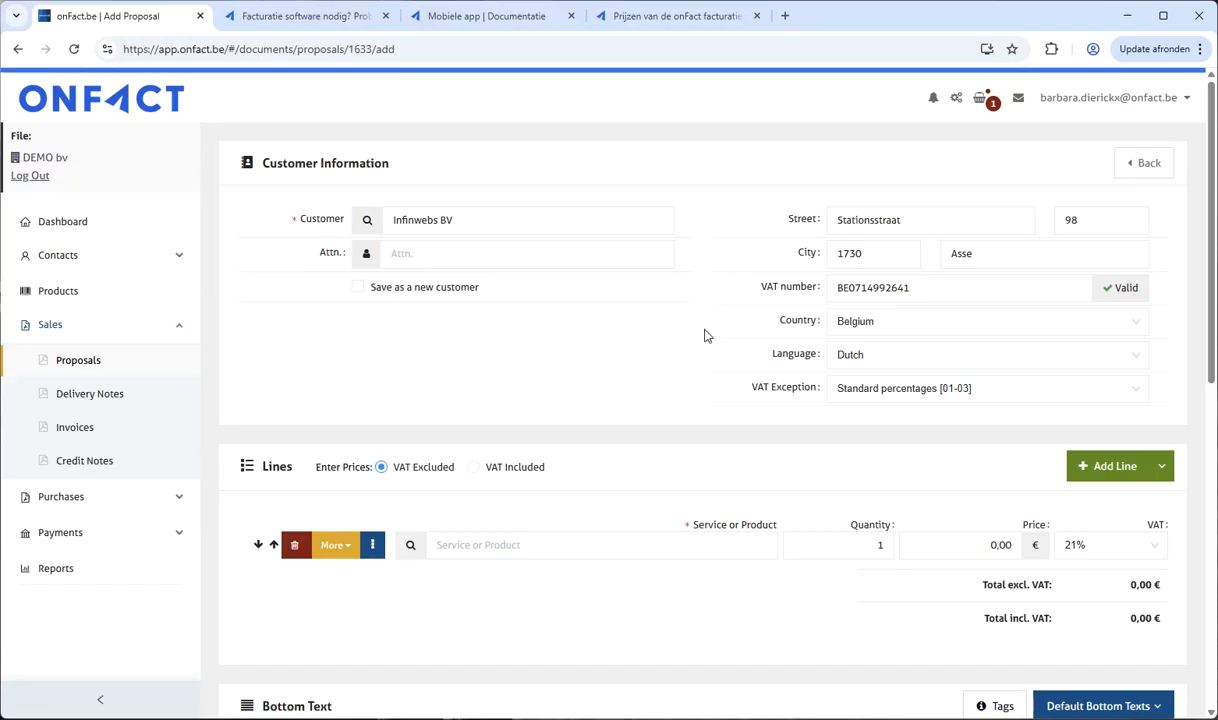
{"action": "left_click", "coordinate": [898, 356]}
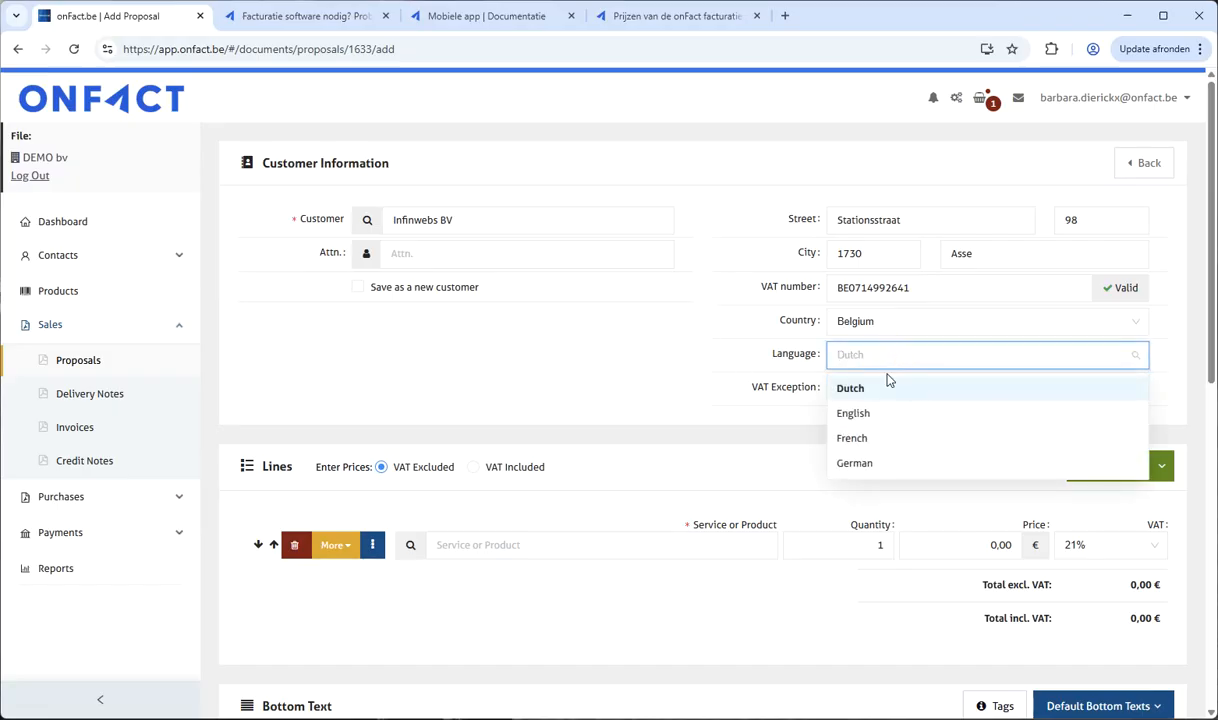
{"action": "left_click", "coordinate": [863, 416]}
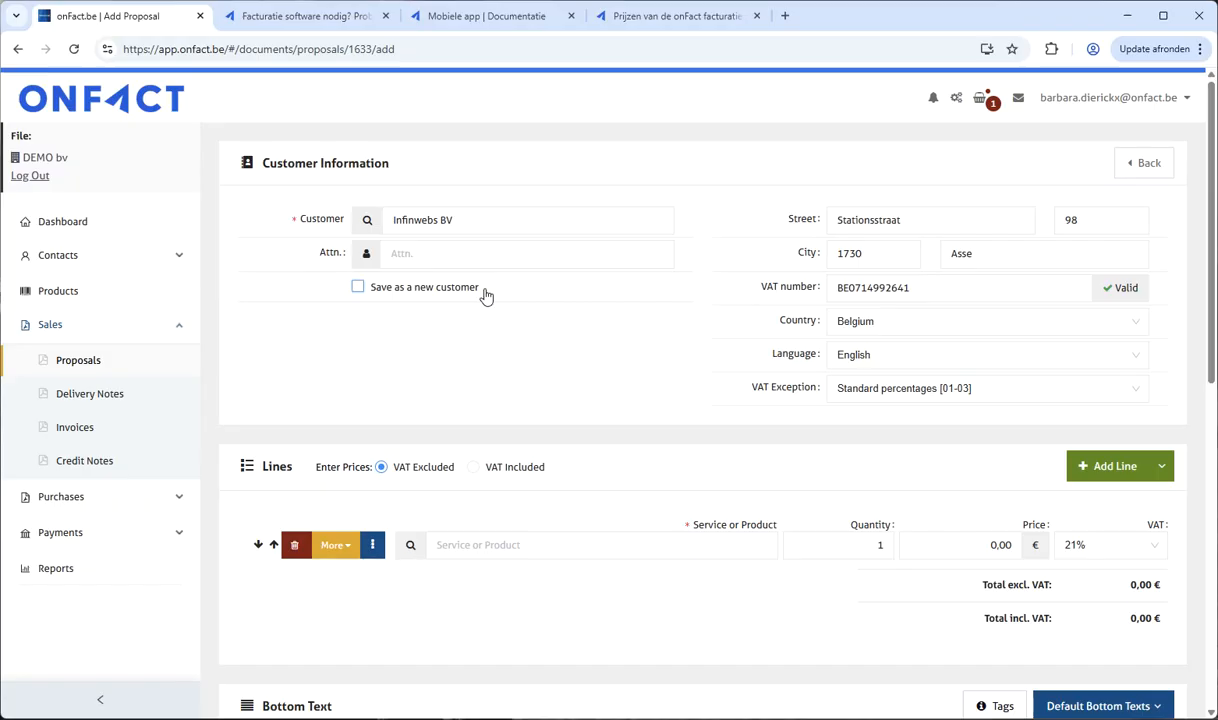
Step: Enable the option that saves the entered company as a new customer
{"action": "left_click_drag", "start_coordinate": [485, 296], "coordinate": [360, 290]}
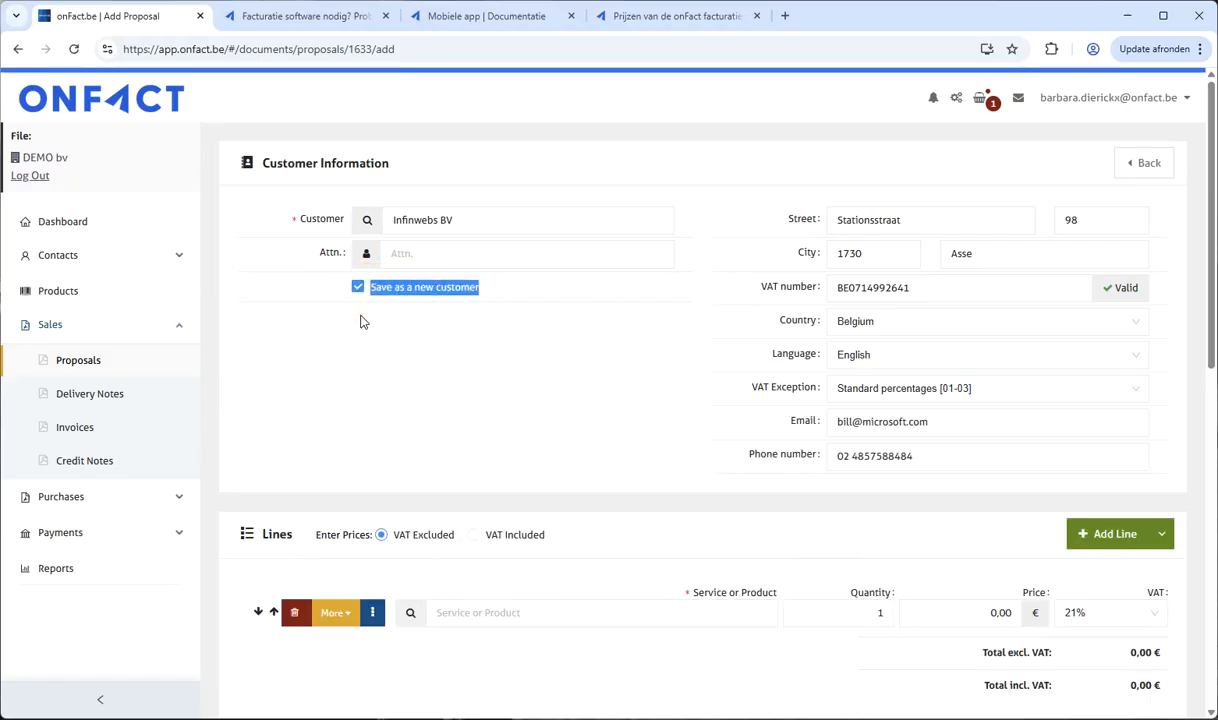
{"action": "left_click", "coordinate": [396, 346]}
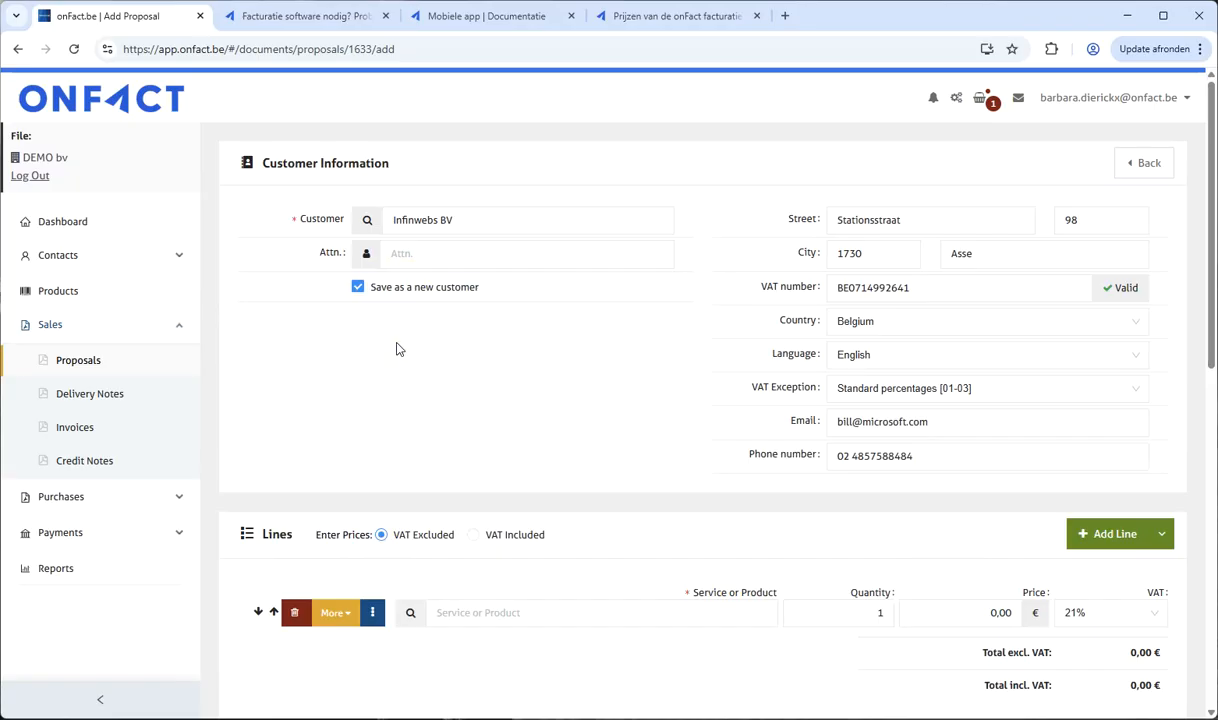
Step: Search the products for "pen" on the first proposal line and choose Balpen BVUS583
{"action": "scroll", "coordinate": [396, 348], "scroll_direction": "down", "scroll_amount": 3}
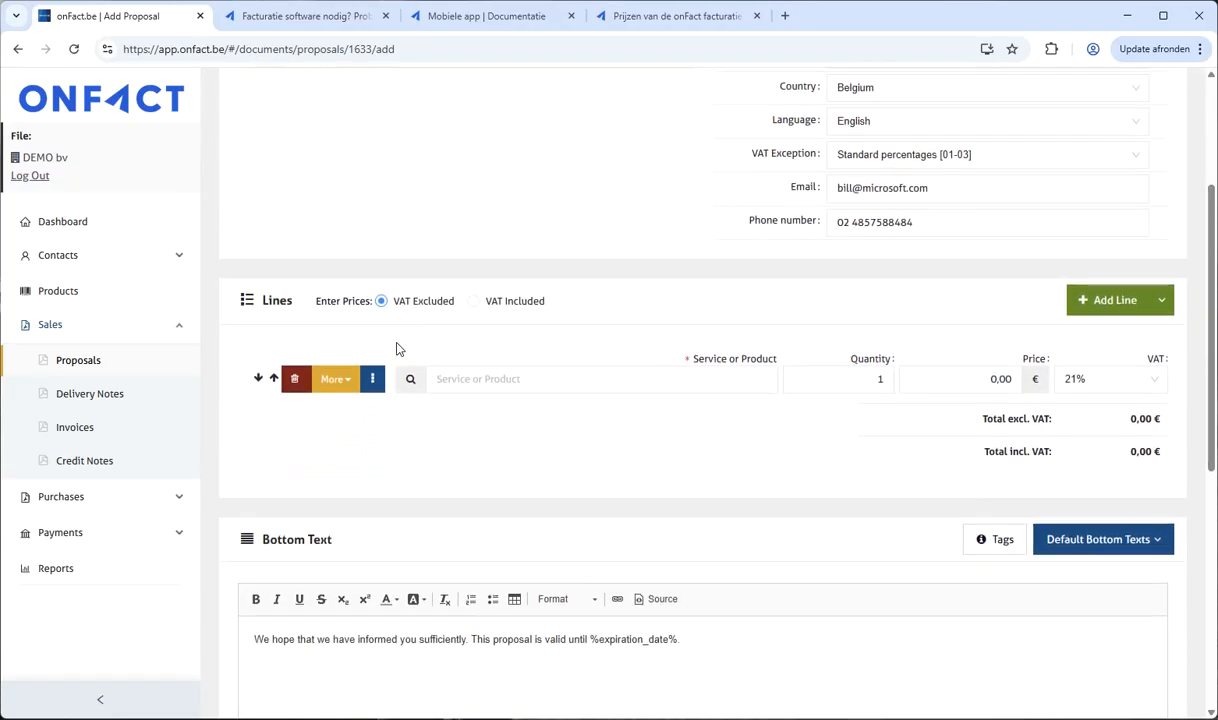
{"action": "left_click", "coordinate": [502, 374]}
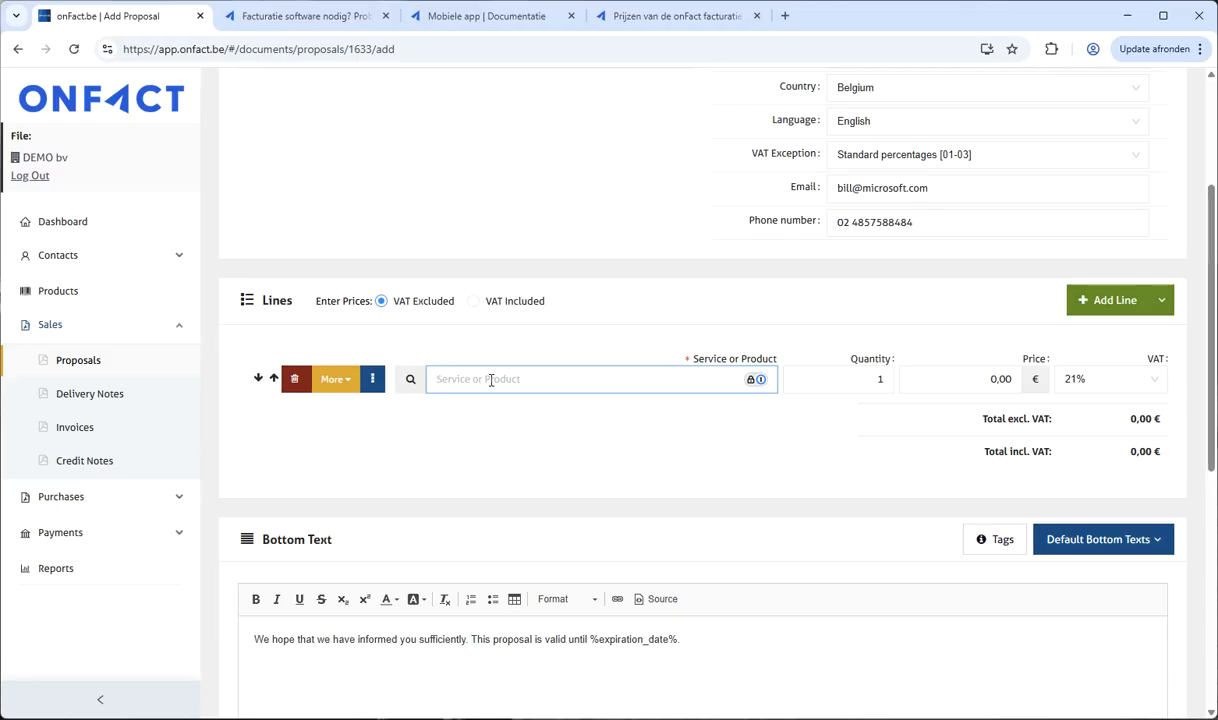
{"action": "type", "text": "pe"}
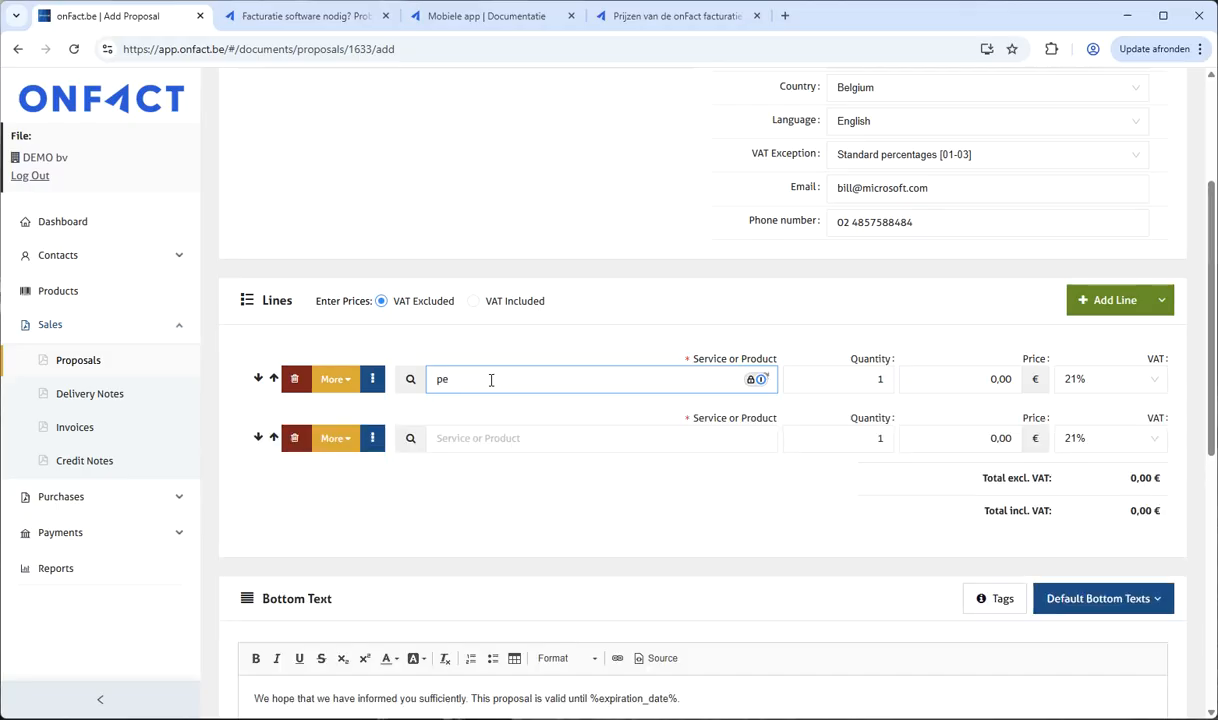
{"action": "type", "text": "n"}
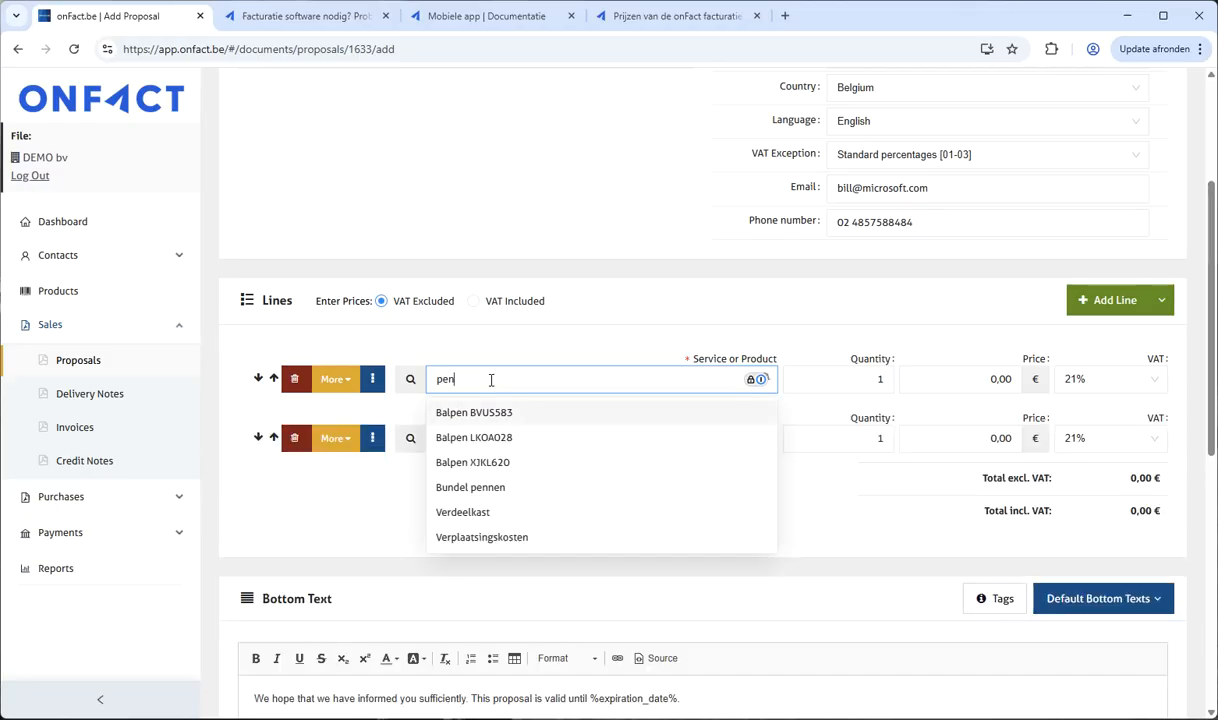
{"action": "left_click", "coordinate": [508, 414]}
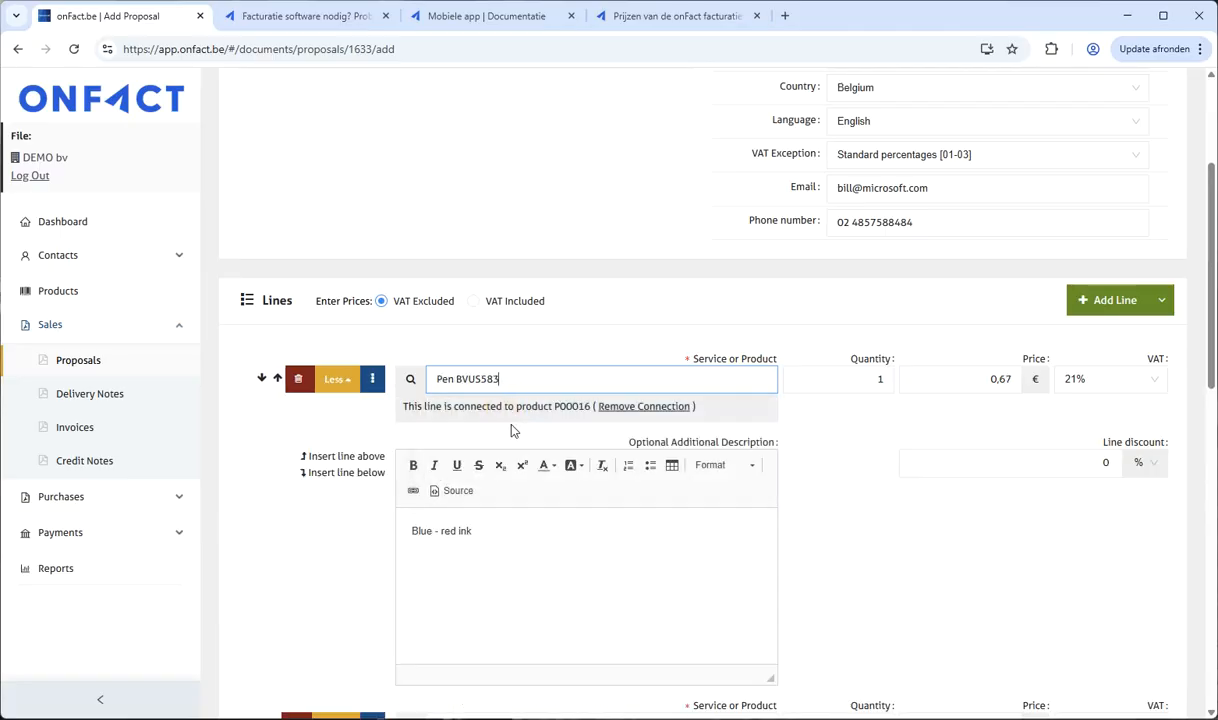
Step: Set the pen line's quantity to 100 and its unit price to 0,69 €
{"action": "scroll", "coordinate": [511, 430], "scroll_direction": "down", "scroll_amount": 1}
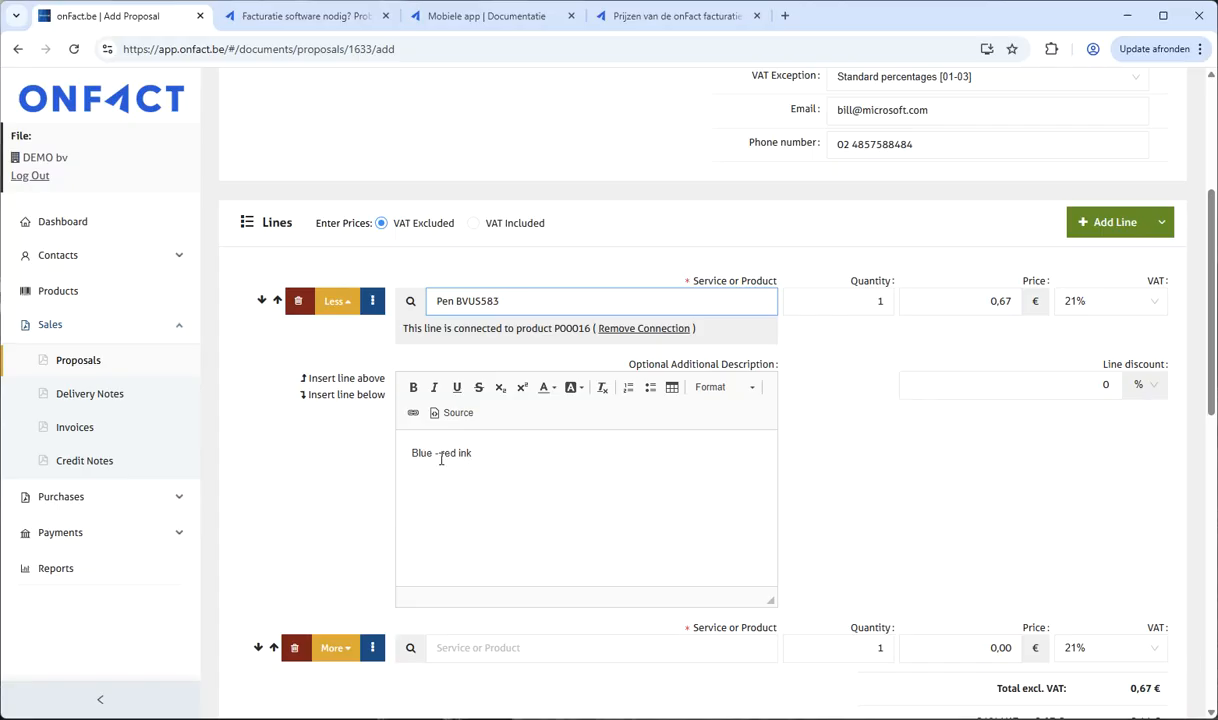
{"action": "double_click", "coordinate": [871, 300]}
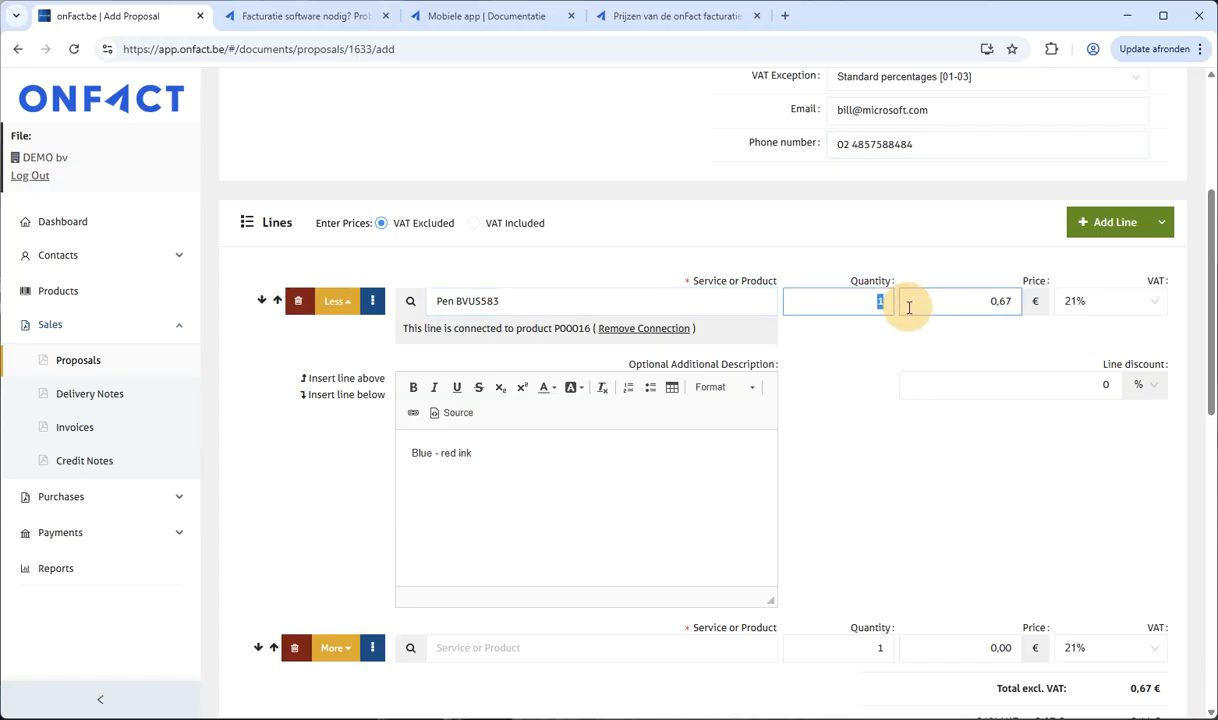
{"action": "type", "text": "100"}
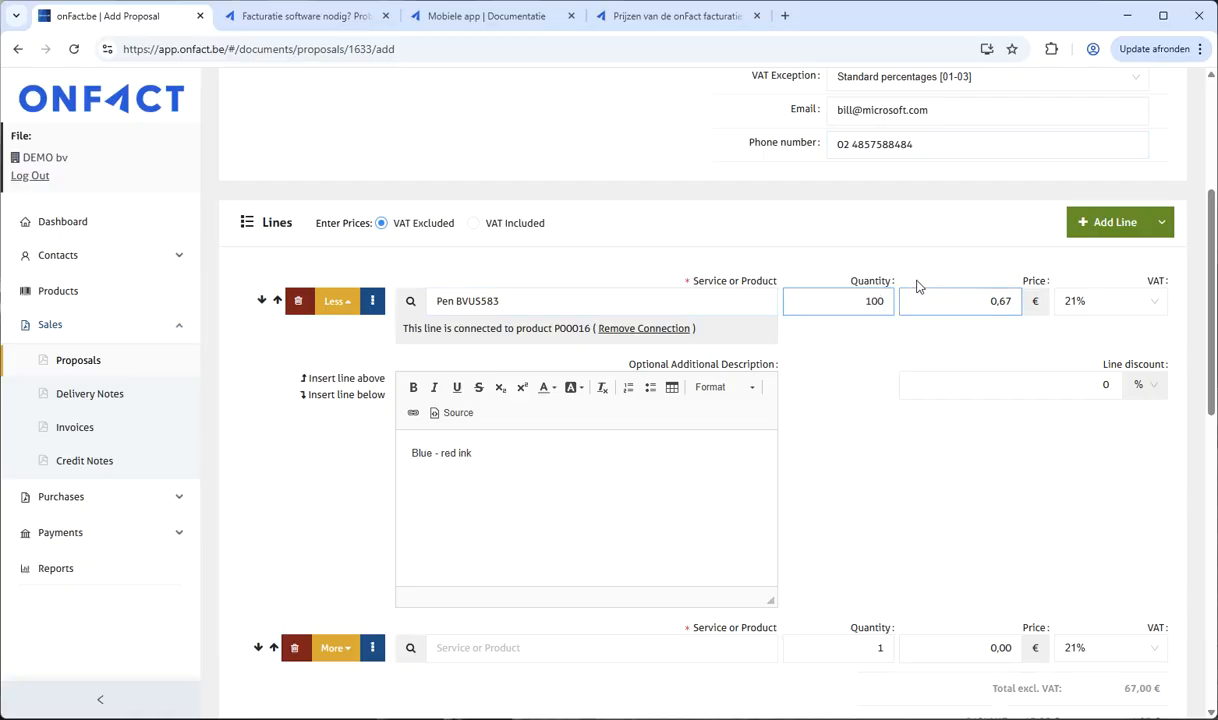
{"action": "left_click_drag", "start_coordinate": [1004, 301], "coordinate": [1022, 305]}
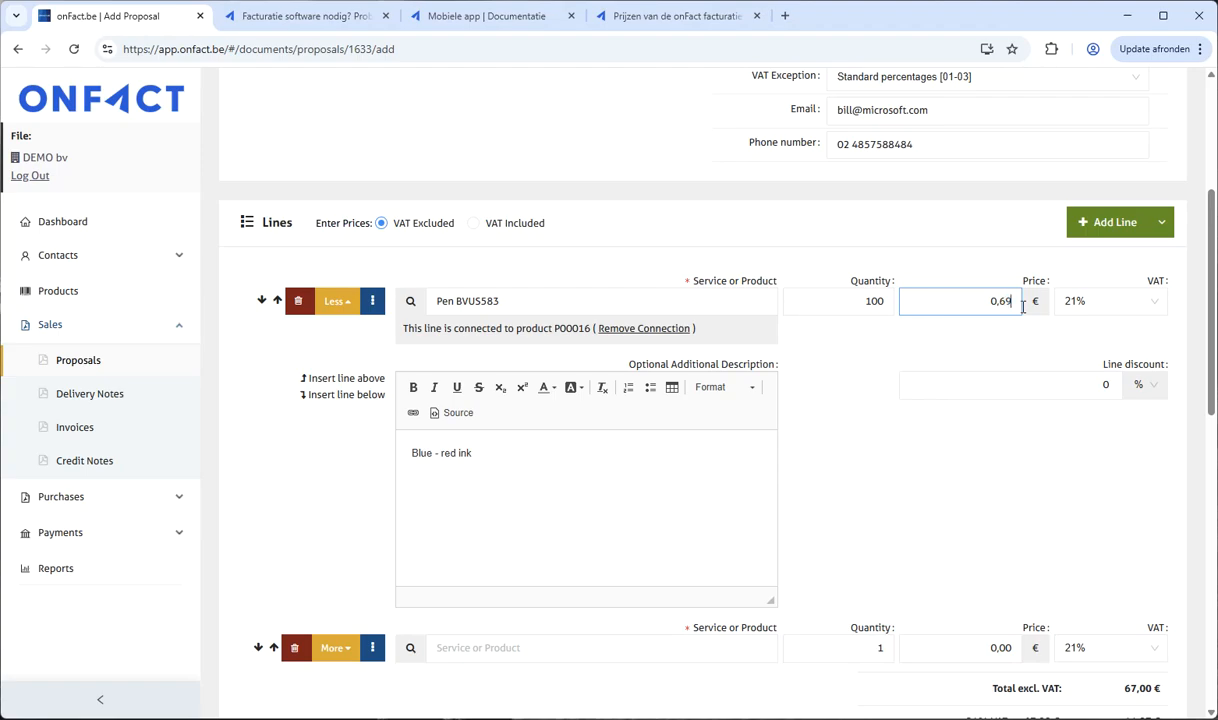
{"action": "type", "text": "9"}
{"action": "left_click", "coordinate": [1010, 356]}
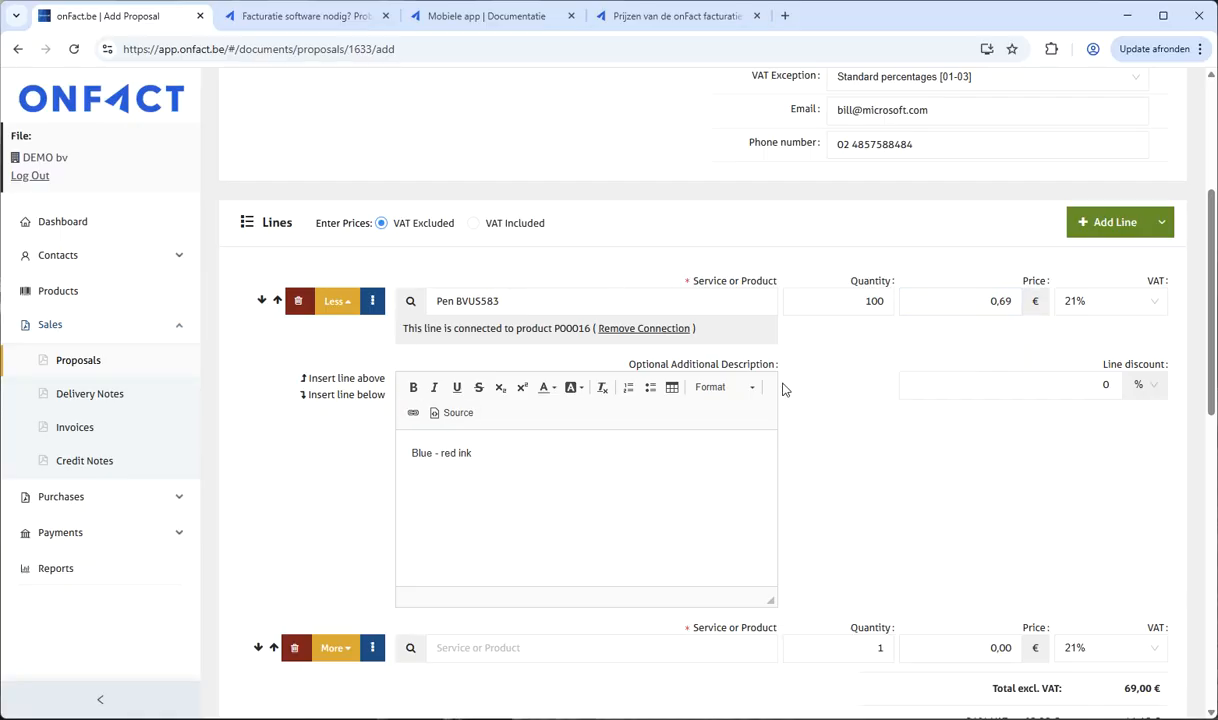
Step: Add a second proposal line for the service Consultancy with a price of 350 €
{"action": "left_click", "coordinate": [638, 649]}
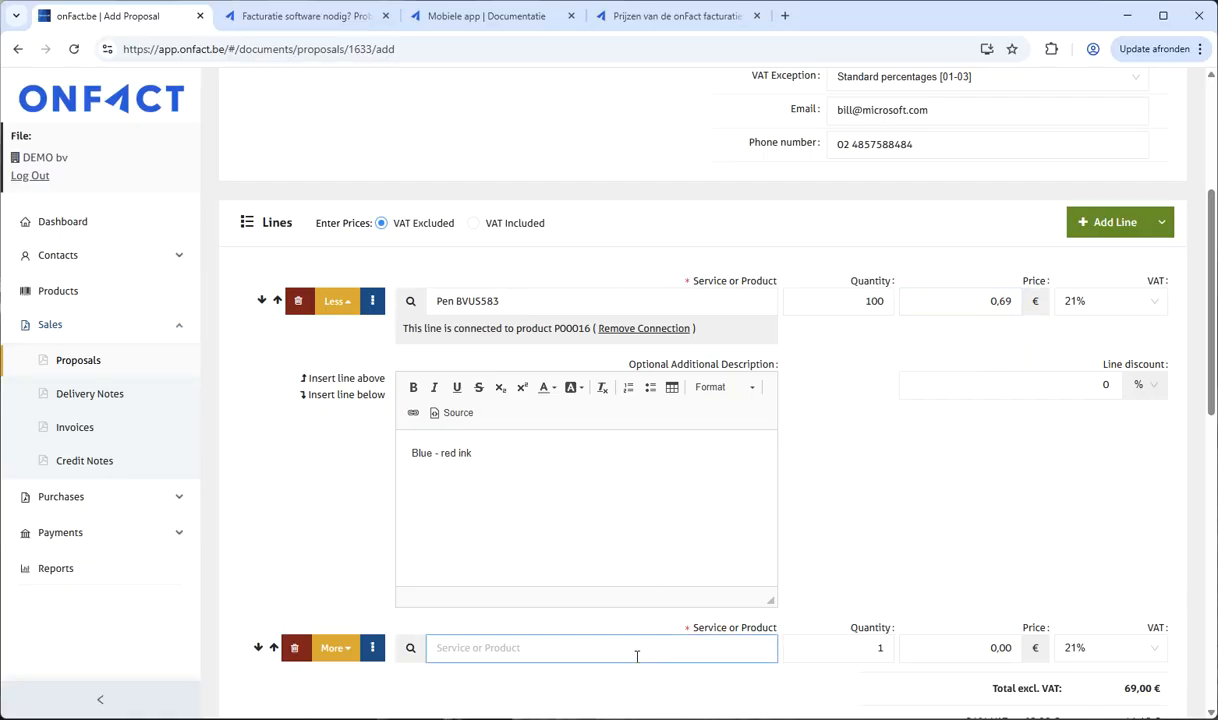
{"action": "scroll", "coordinate": [636, 656], "scroll_direction": "down", "scroll_amount": 1}
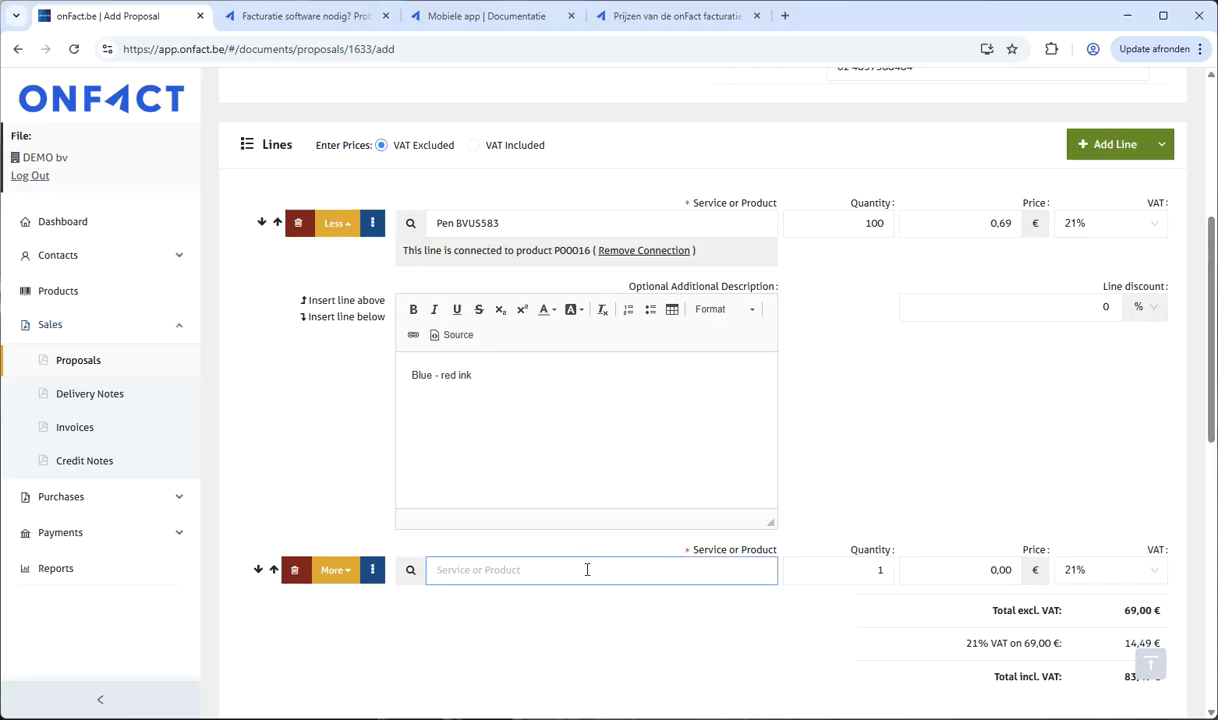
{"action": "left_click", "coordinate": [587, 569]}
{"action": "type", "text": "Consu"}
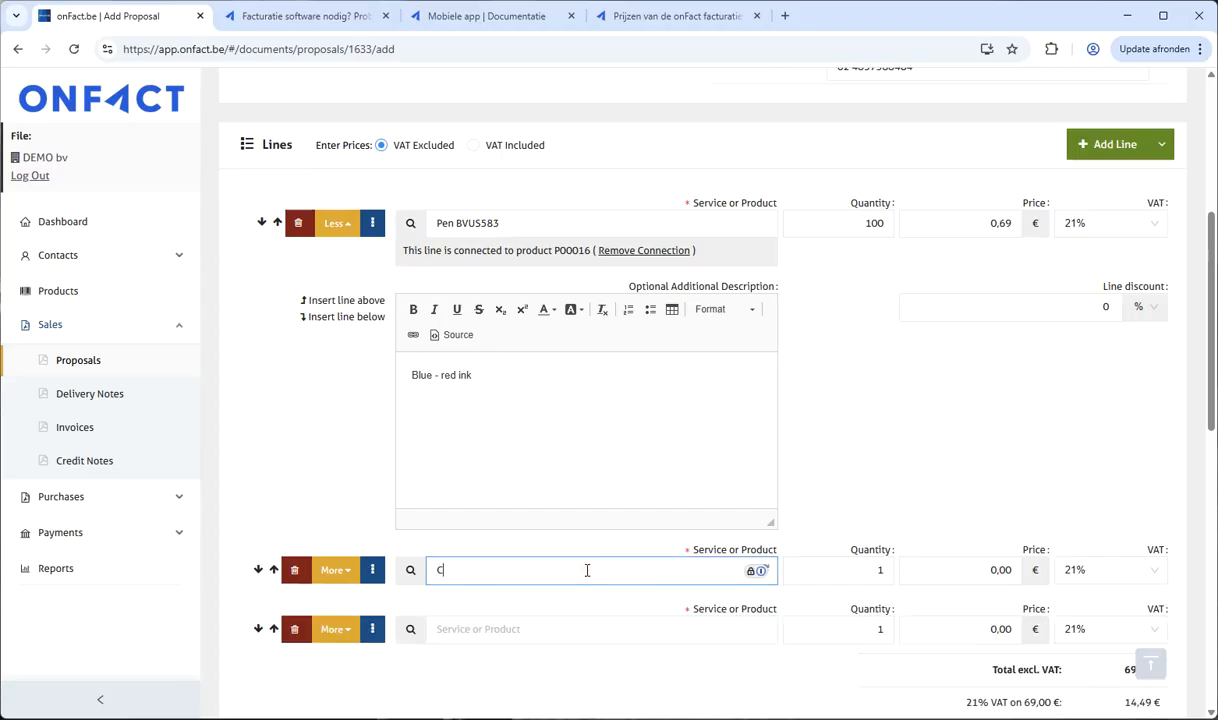
{"action": "type", "text": "ancy"}
{"action": "left_click", "coordinate": [1019, 570]}
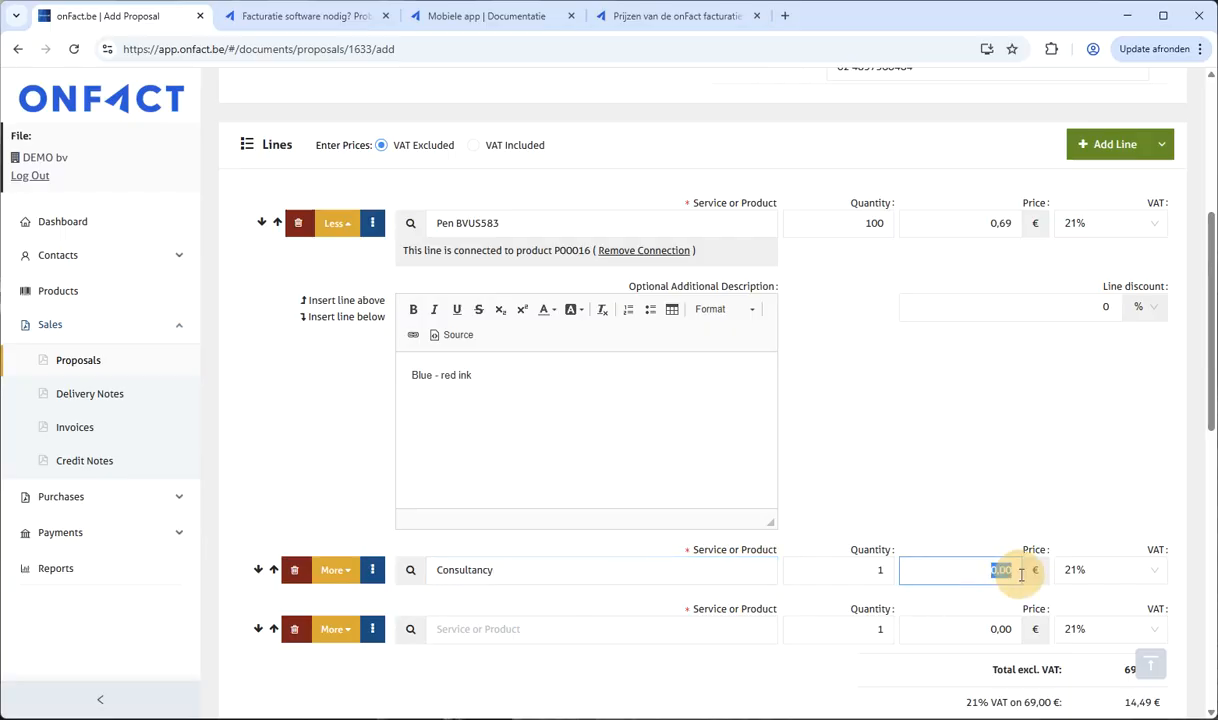
{"action": "type", "text": "350"}
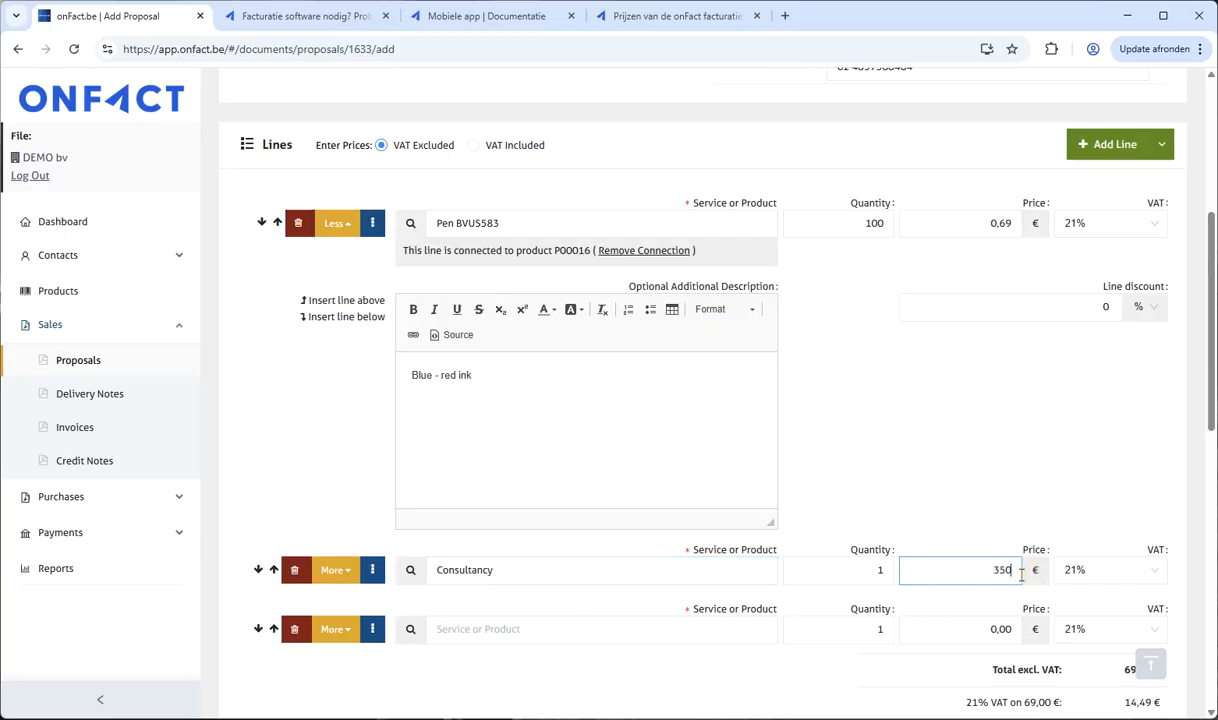
{"action": "left_click", "coordinate": [997, 527]}
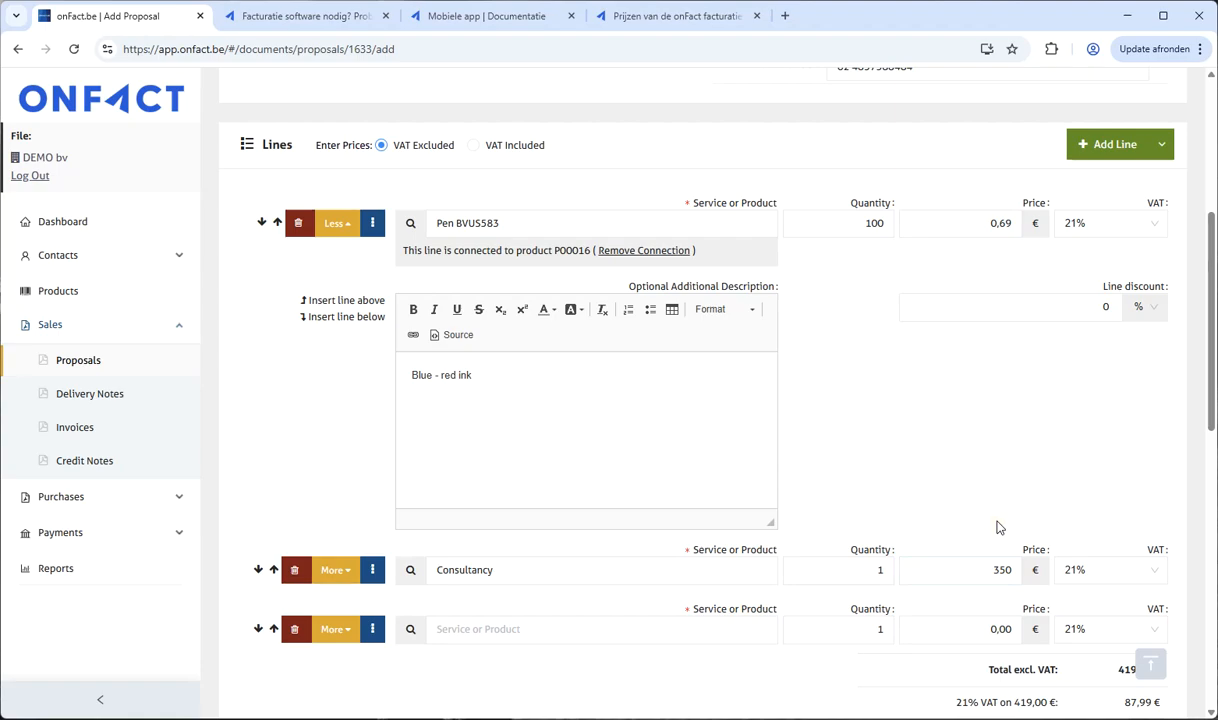
Step: Add an additional description to the Consultancy line with the two text lines "dbfjdbjhbjbf" and "bdfbjdhbvbhjbjb"
{"action": "scroll", "coordinate": [997, 527], "scroll_direction": "down", "scroll_amount": 3}
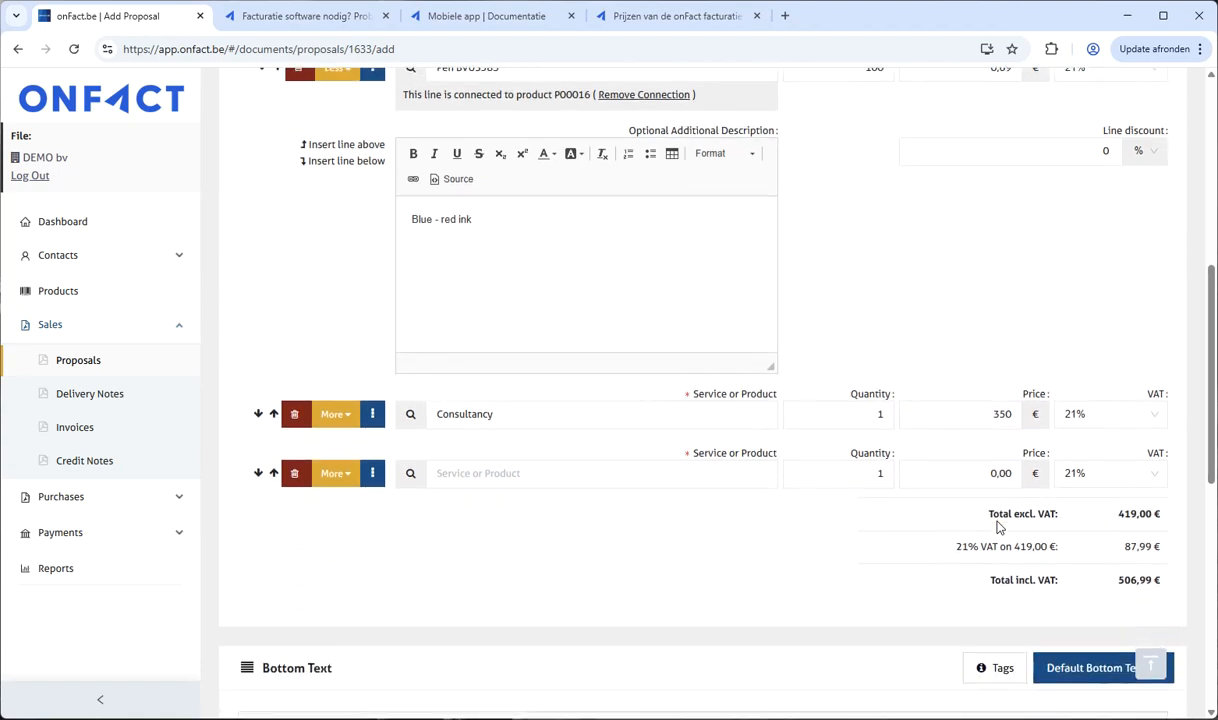
{"action": "left_click", "coordinate": [333, 416]}
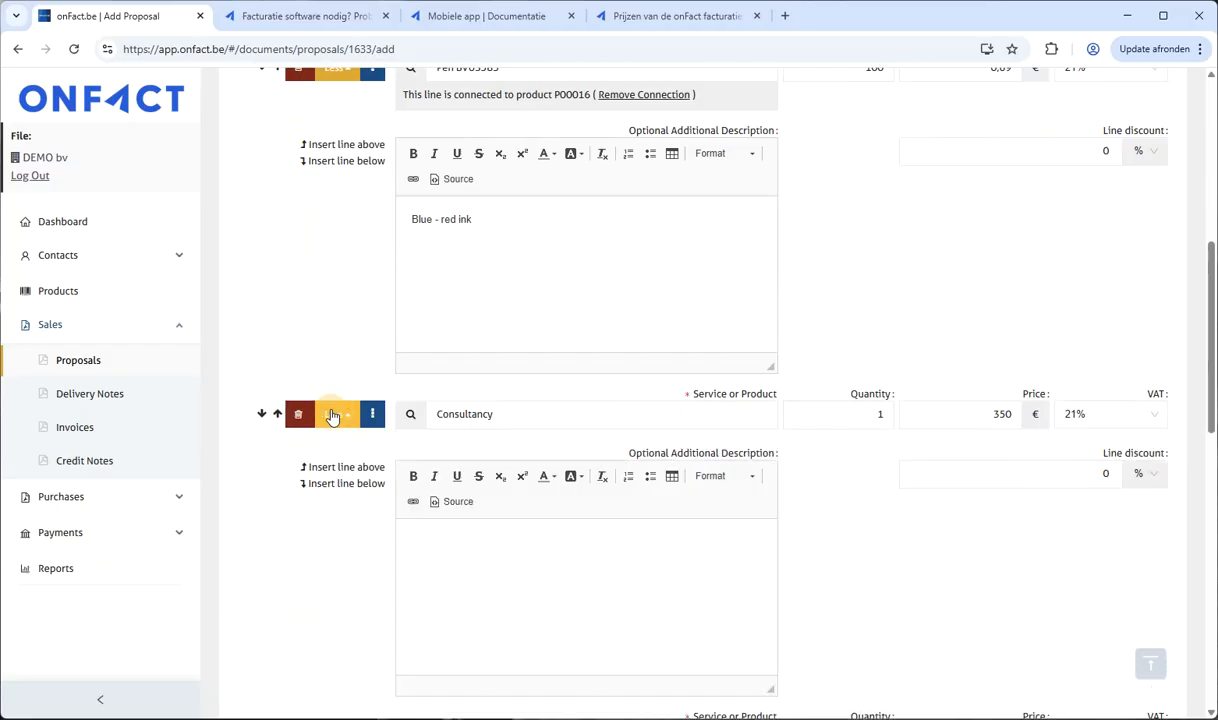
{"action": "left_click", "coordinate": [541, 605]}
{"action": "type", "text": "dbfjdbjhbjbf"}
{"action": "key", "text": "Return"}
{"action": "type", "text": "bdfbjdhbvbhjbjb"}
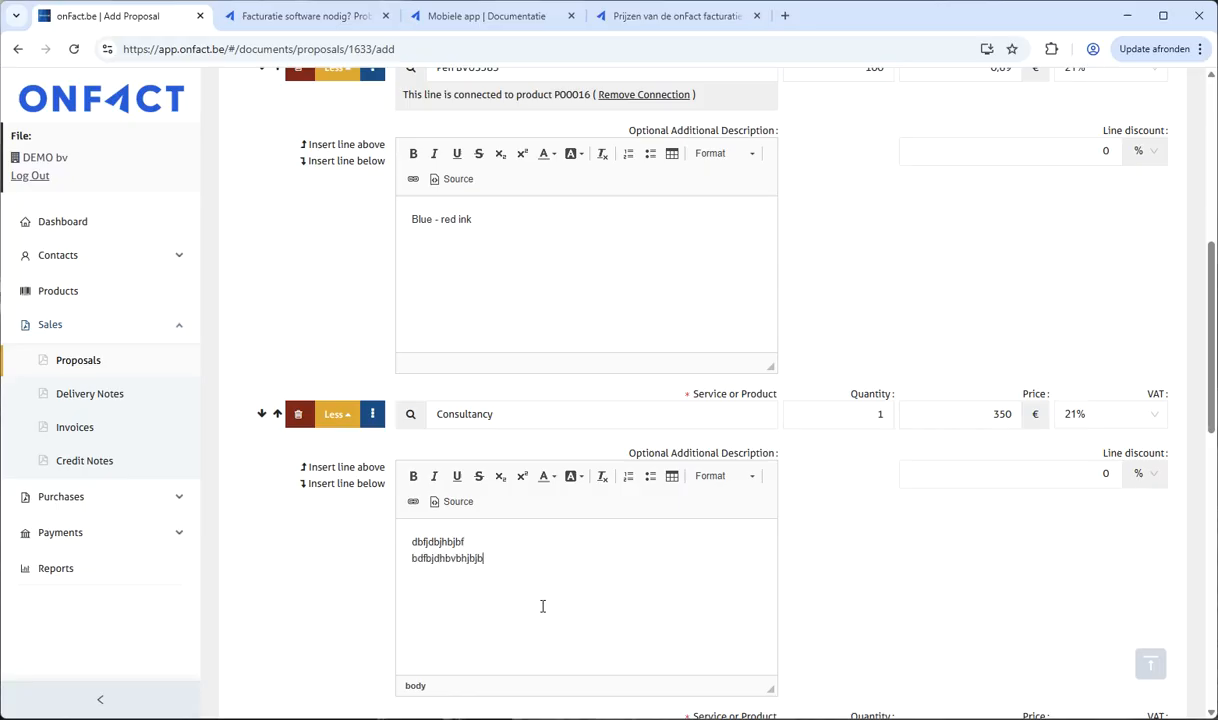
Step: Review the empty proposal line, the total including VAT, and the line types available for adding to the proposal
{"action": "scroll", "coordinate": [897, 624], "scroll_direction": "down", "scroll_amount": 2}
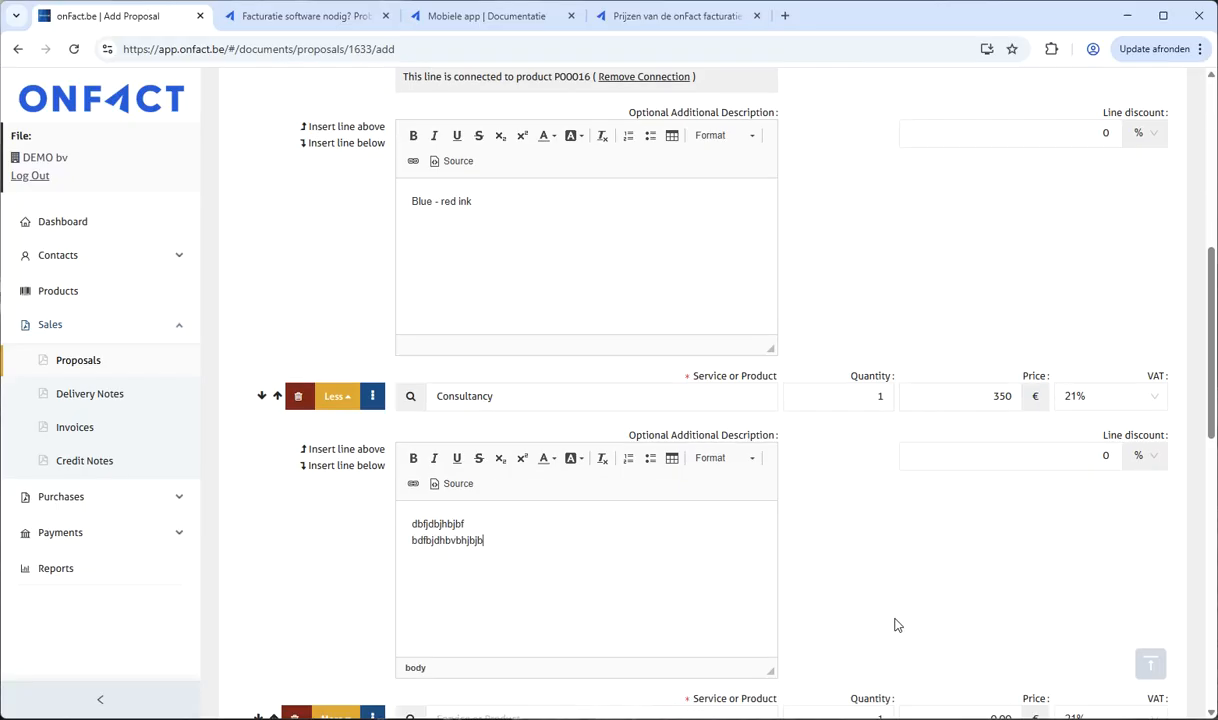
{"action": "left_click", "coordinate": [541, 580]}
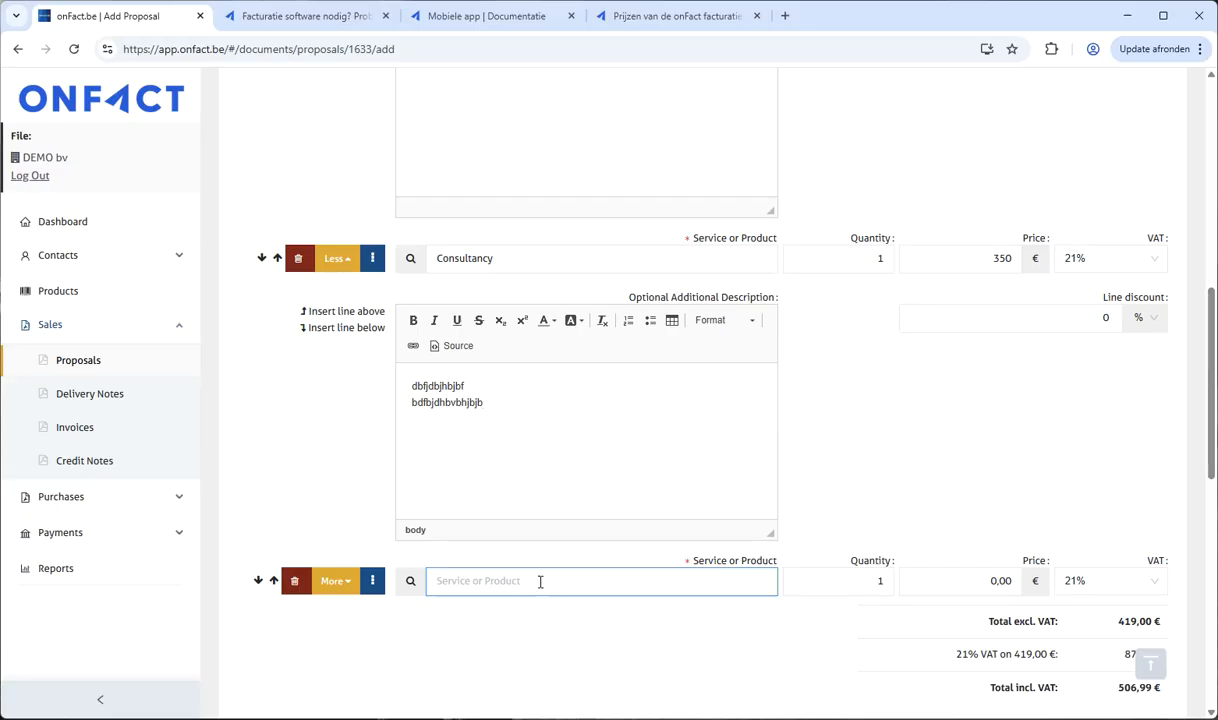
{"action": "scroll", "coordinate": [540, 581], "scroll_direction": "down", "scroll_amount": 1}
{"action": "left_click", "coordinate": [540, 588]}
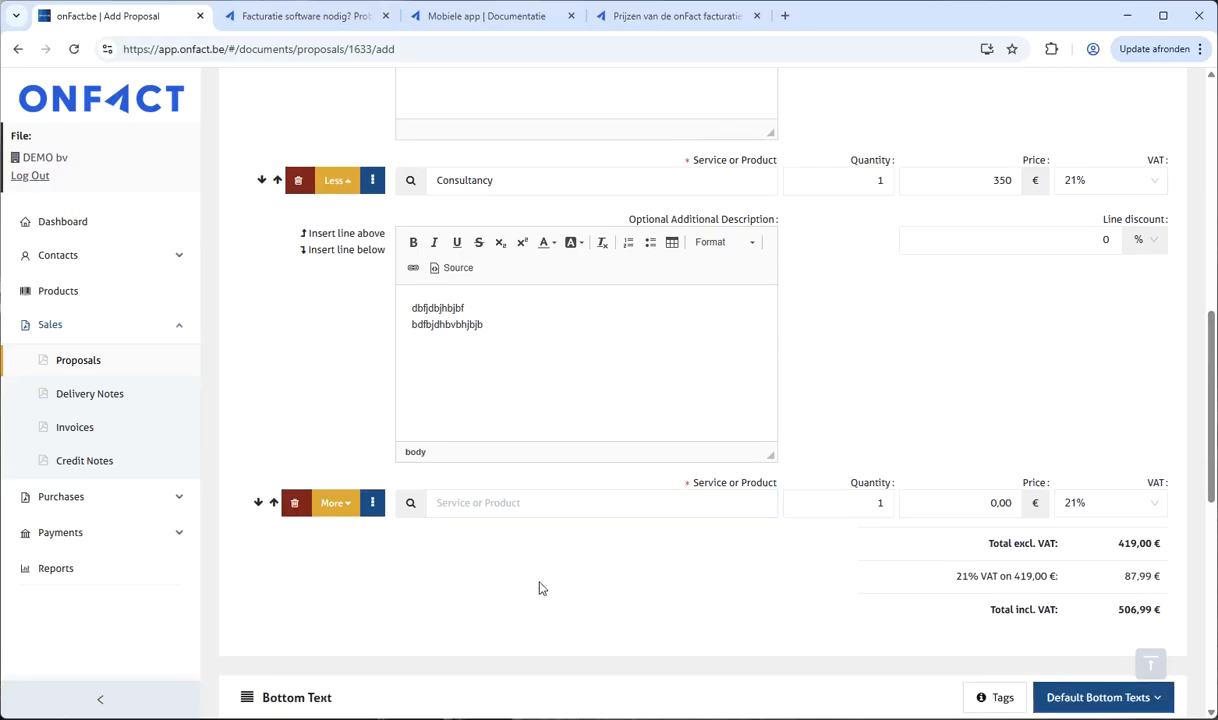
{"action": "left_click_drag", "start_coordinate": [1211, 341], "coordinate": [1209, 390]}
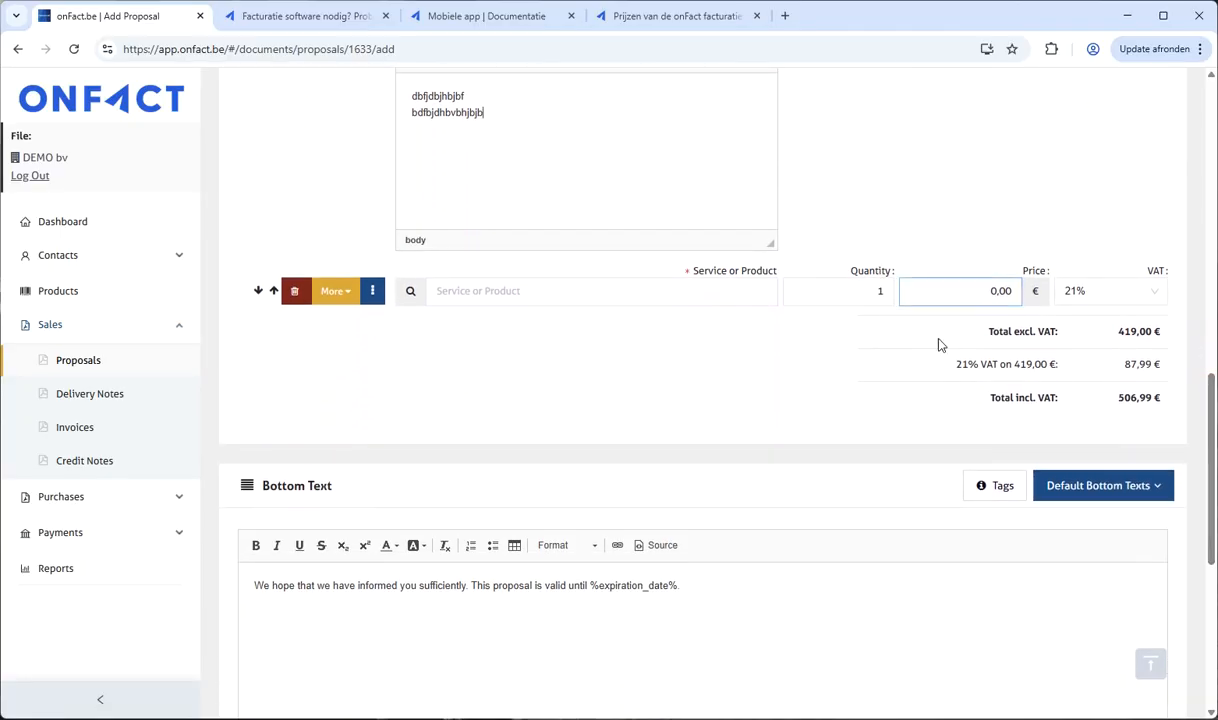
{"action": "left_click_drag", "start_coordinate": [990, 400], "coordinate": [1165, 401]}
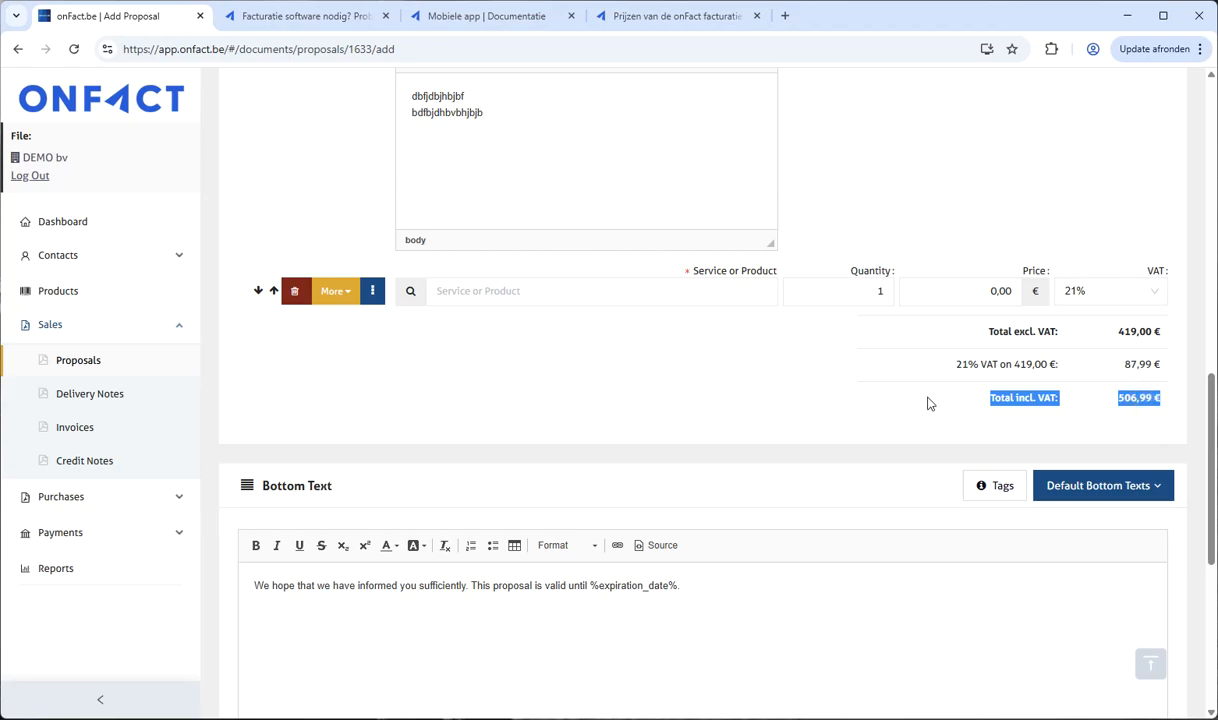
{"action": "left_click", "coordinate": [927, 403]}
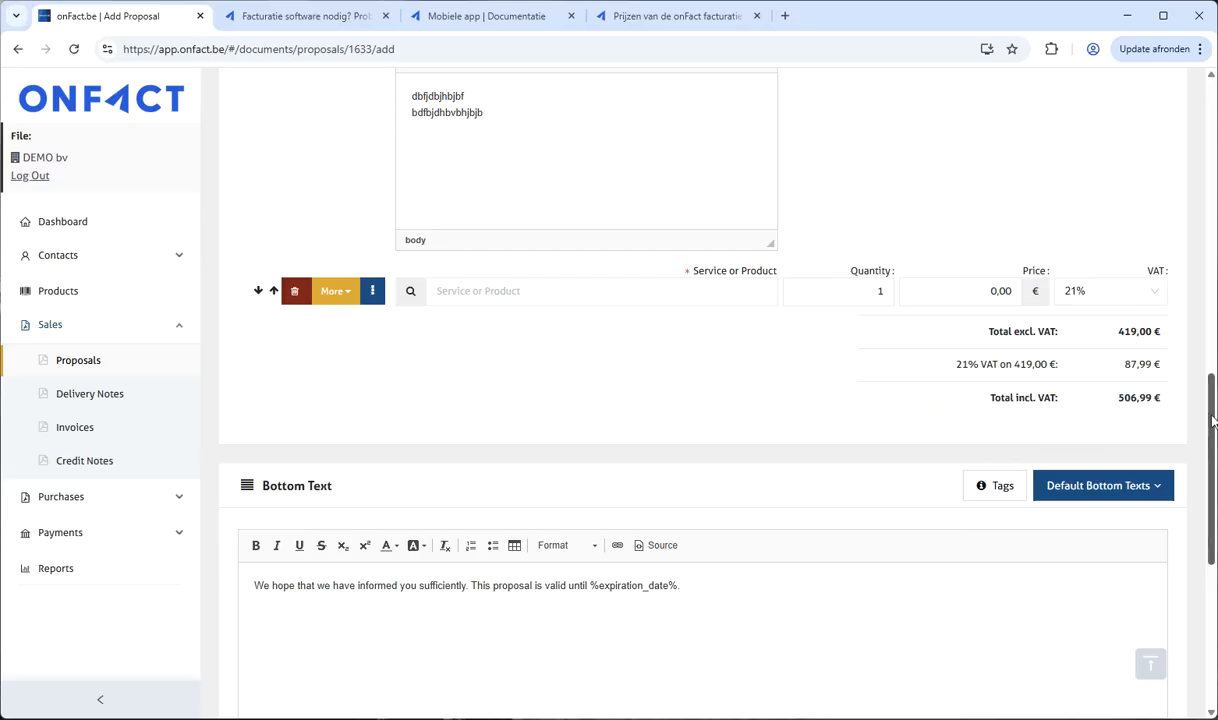
{"action": "left_click_drag", "start_coordinate": [1207, 413], "coordinate": [1210, 230]}
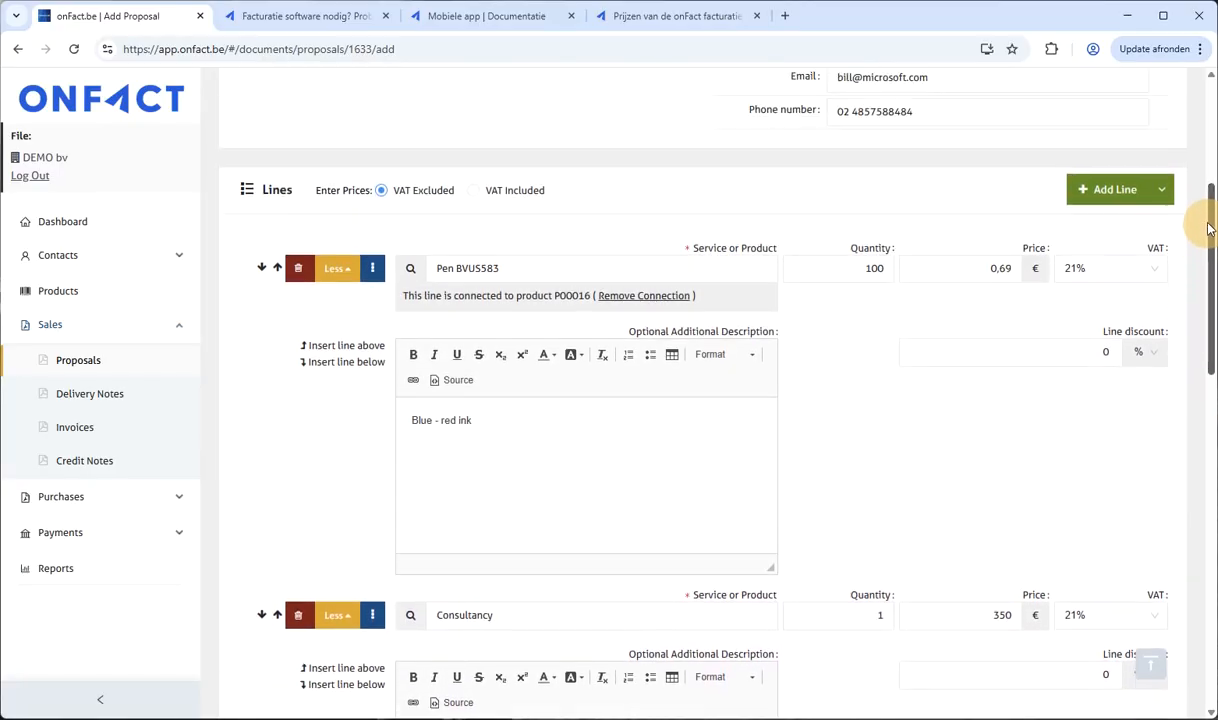
{"action": "left_click", "coordinate": [1162, 192]}
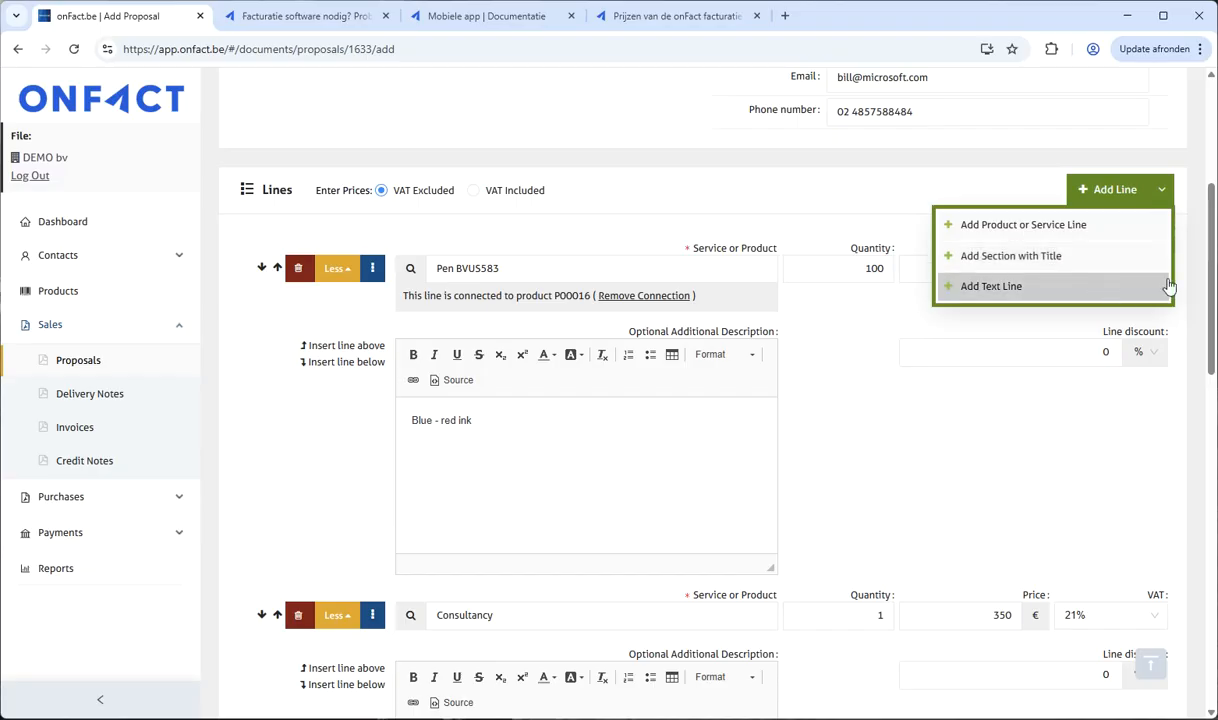
{"action": "left_click_drag", "start_coordinate": [1211, 258], "coordinate": [1212, 440]}
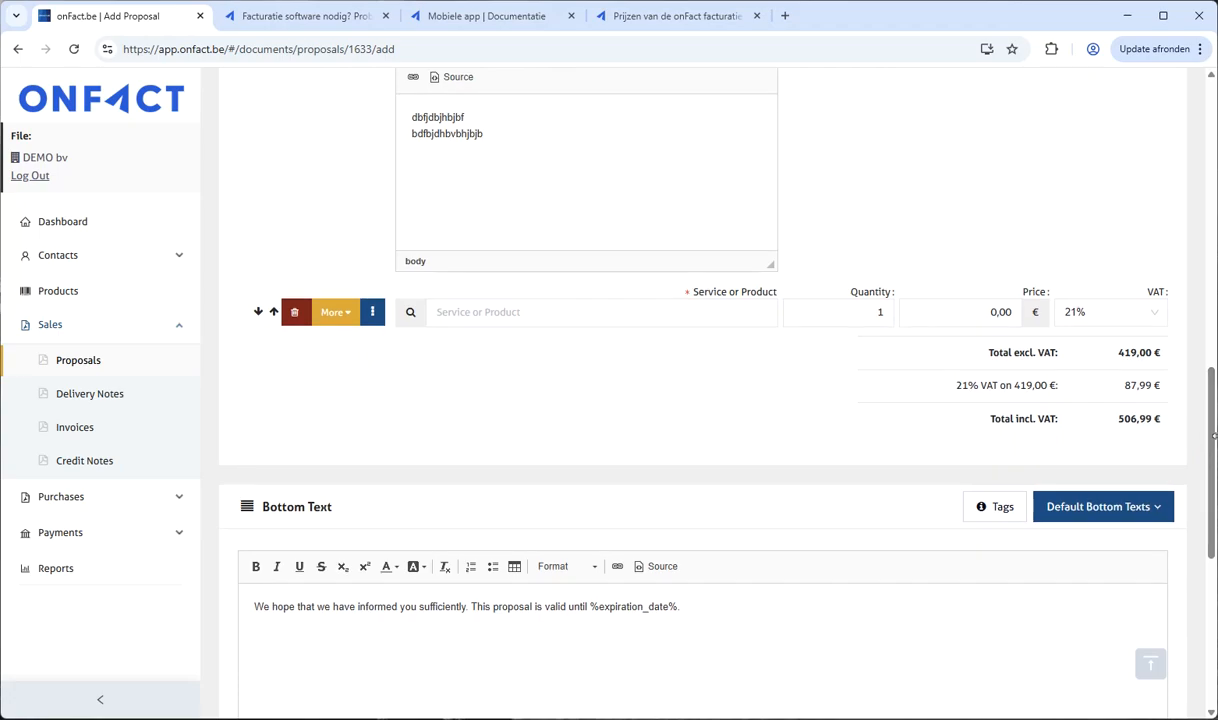
{"action": "left_click", "coordinate": [504, 312]}
Step: Try out the bottom text by adding the line "sdgvvfshvfhsv" below the default sentence, and delete that line
{"action": "left_click_drag", "start_coordinate": [1213, 398], "coordinate": [1213, 465]}
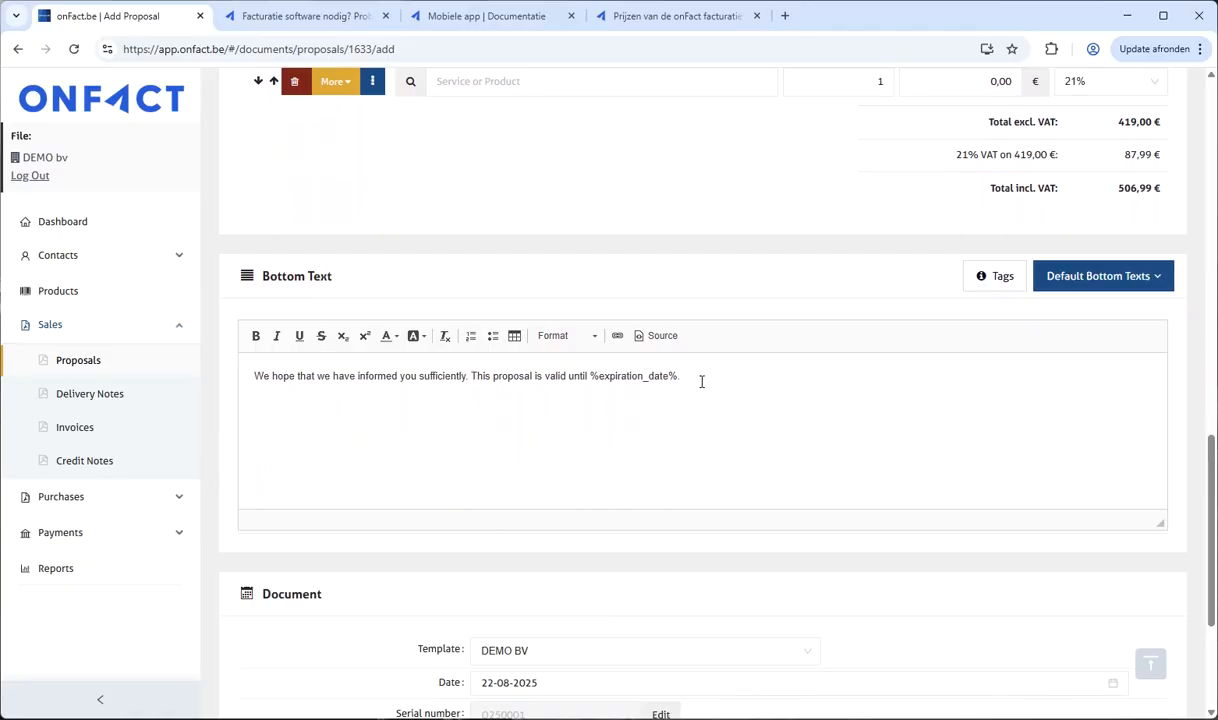
{"action": "left_click_drag", "start_coordinate": [692, 376], "coordinate": [245, 375]}
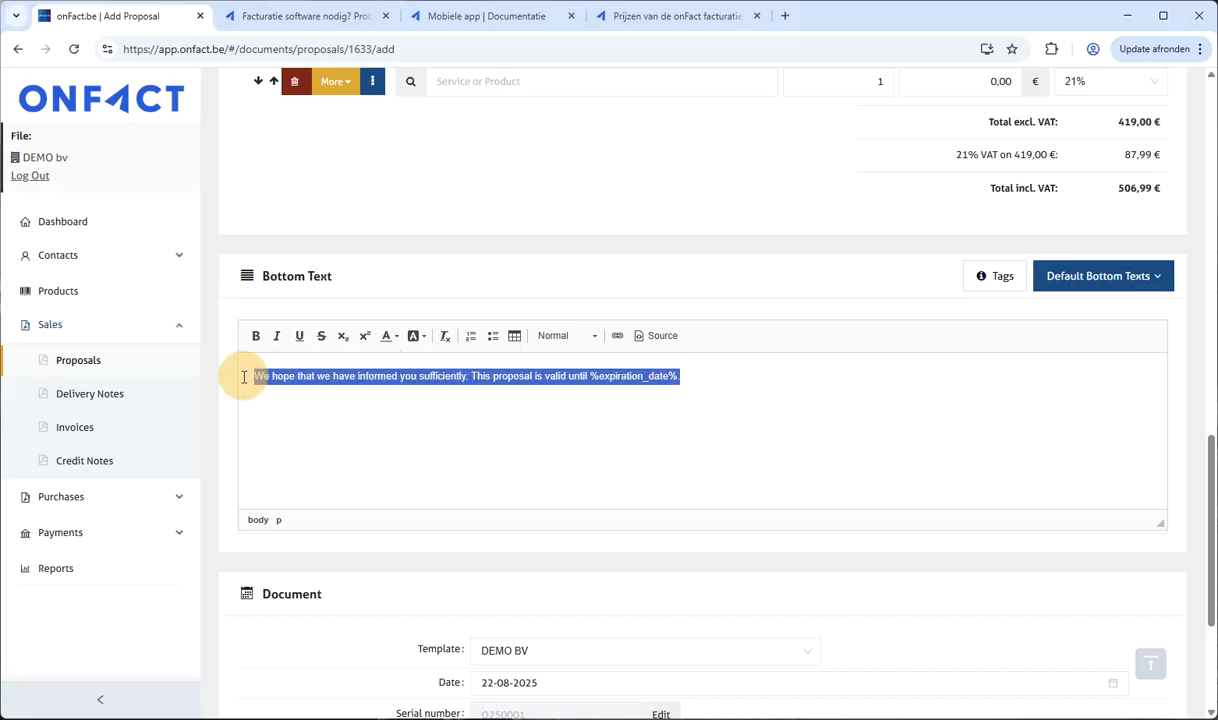
{"action": "left_click", "coordinate": [713, 381]}
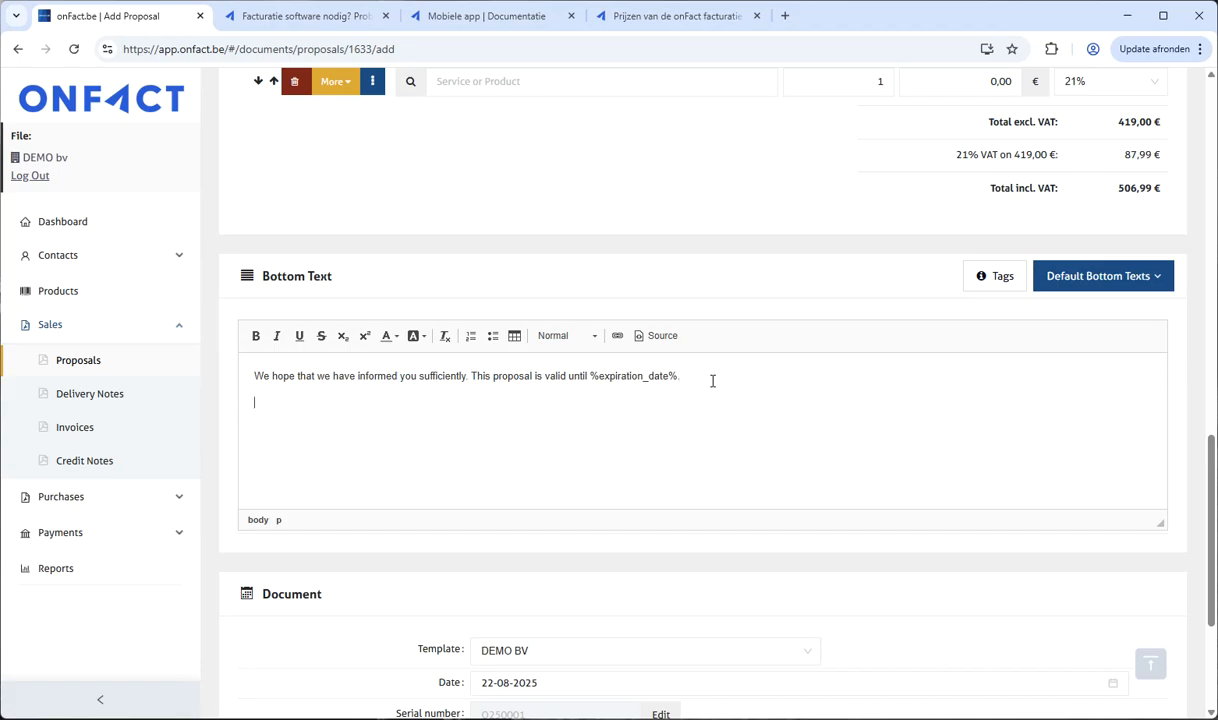
{"action": "type", "text": "sdgvvfshvfhsv"}
{"action": "left_click_drag", "start_coordinate": [340, 403], "coordinate": [209, 397]}
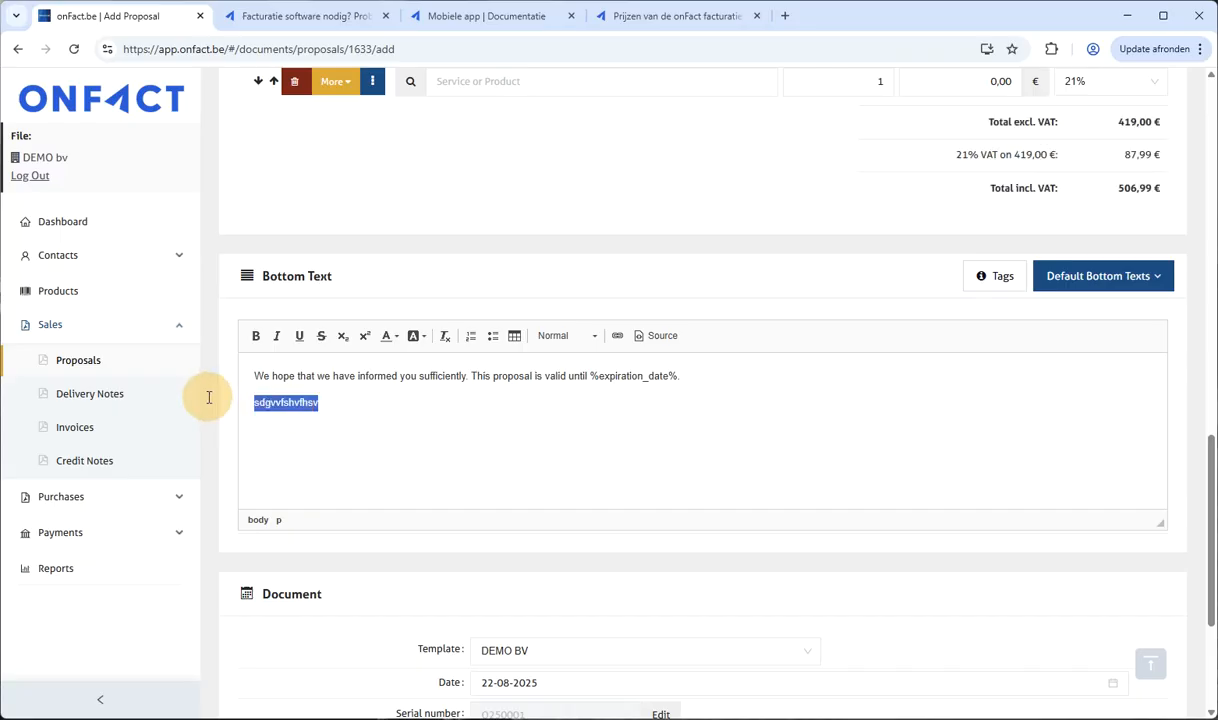
{"action": "key", "text": "BackSpace"}
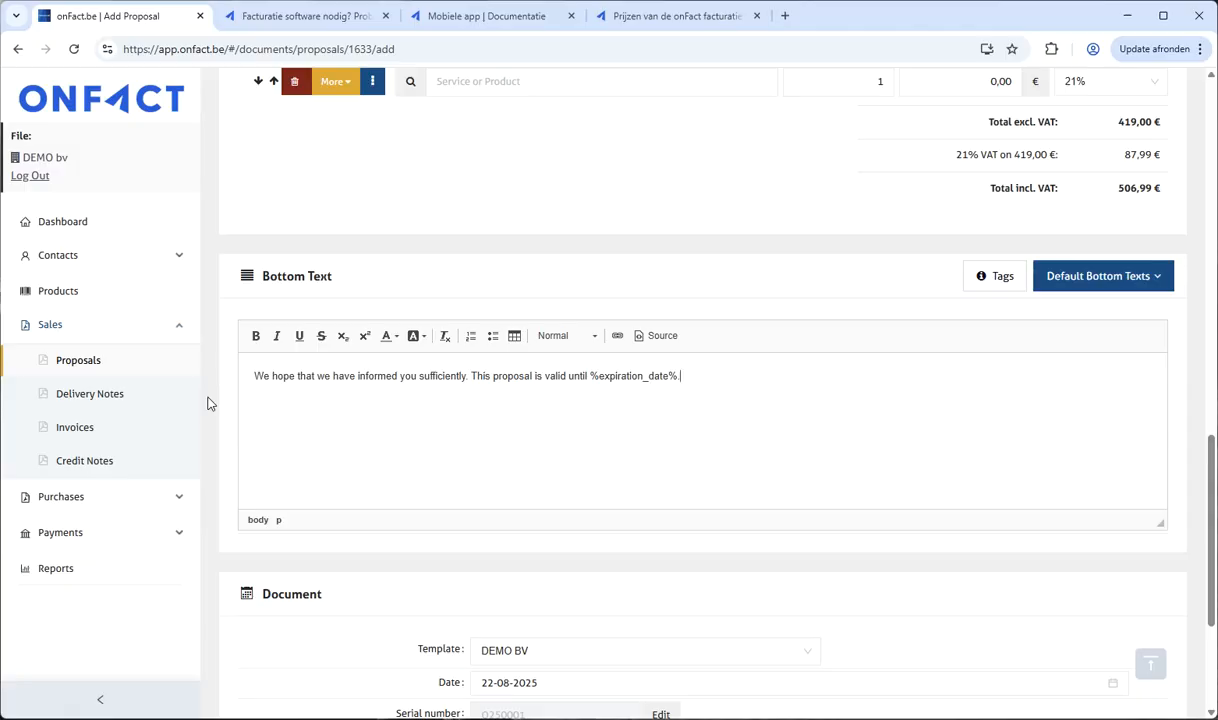
Step: Review the proposal's document settings for template, date, serial number and order reference, and the unit choices for the general discount
{"action": "left_click_drag", "start_coordinate": [1213, 487], "coordinate": [1212, 568]}
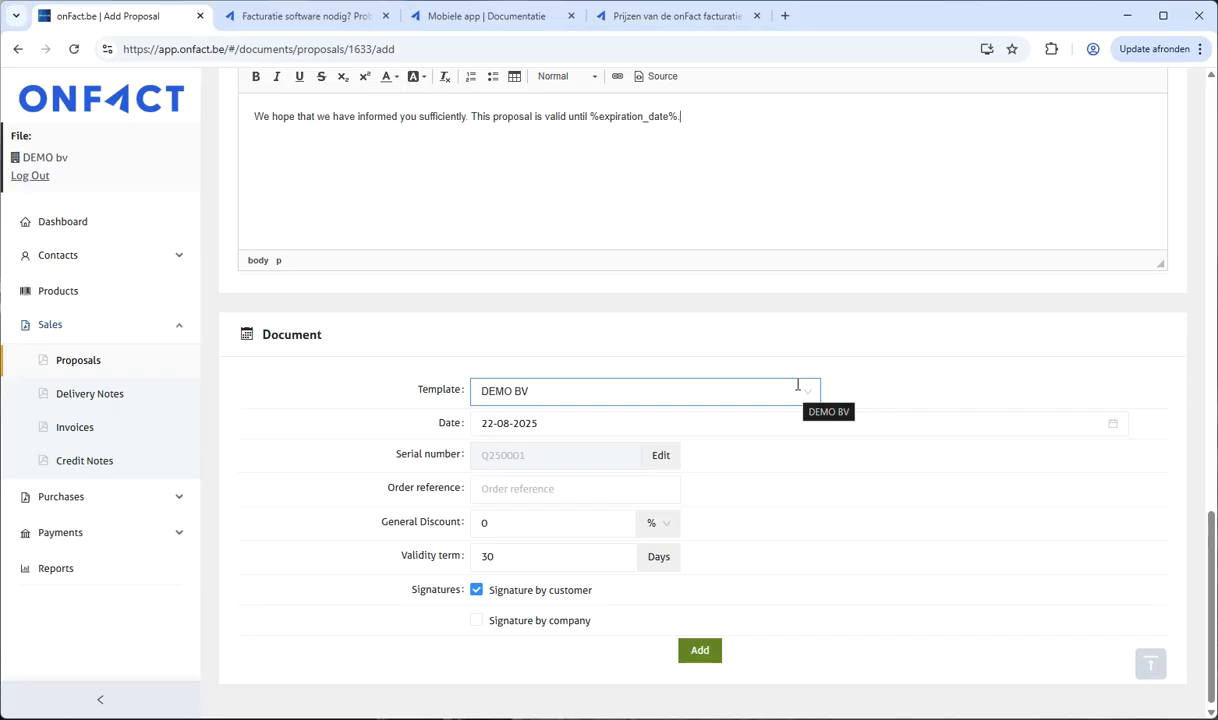
{"action": "left_click", "coordinate": [571, 418]}
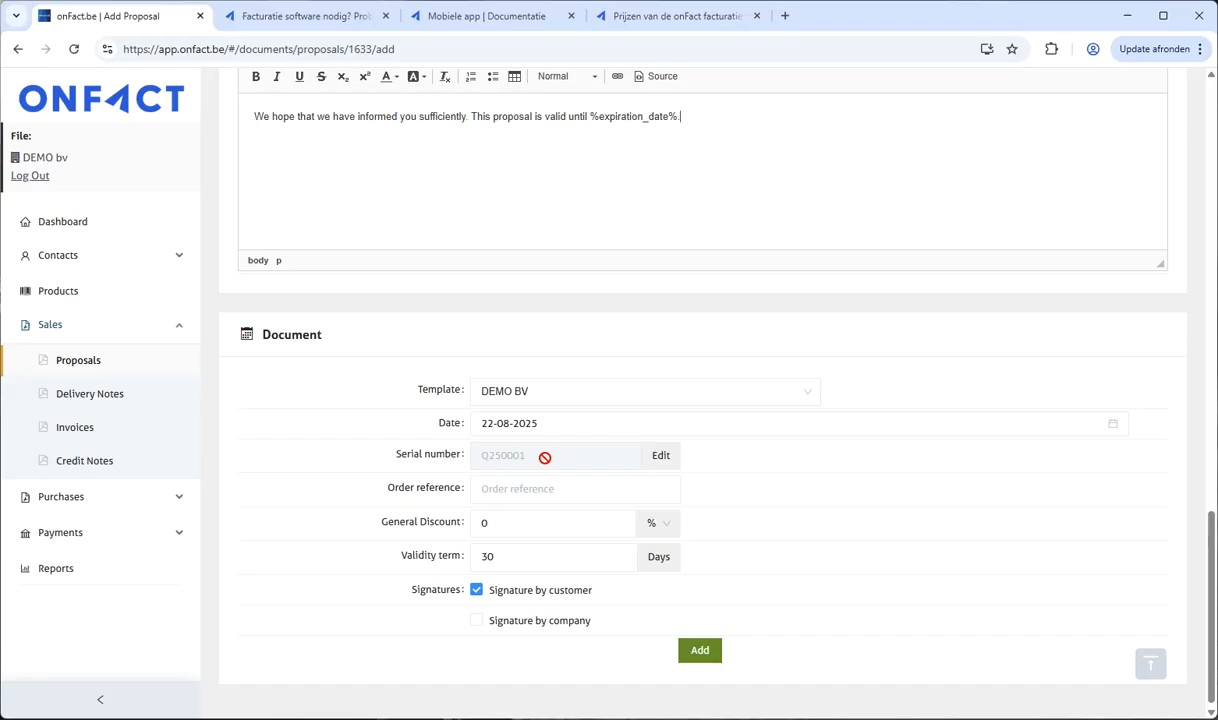
{"action": "left_click", "coordinate": [554, 492]}
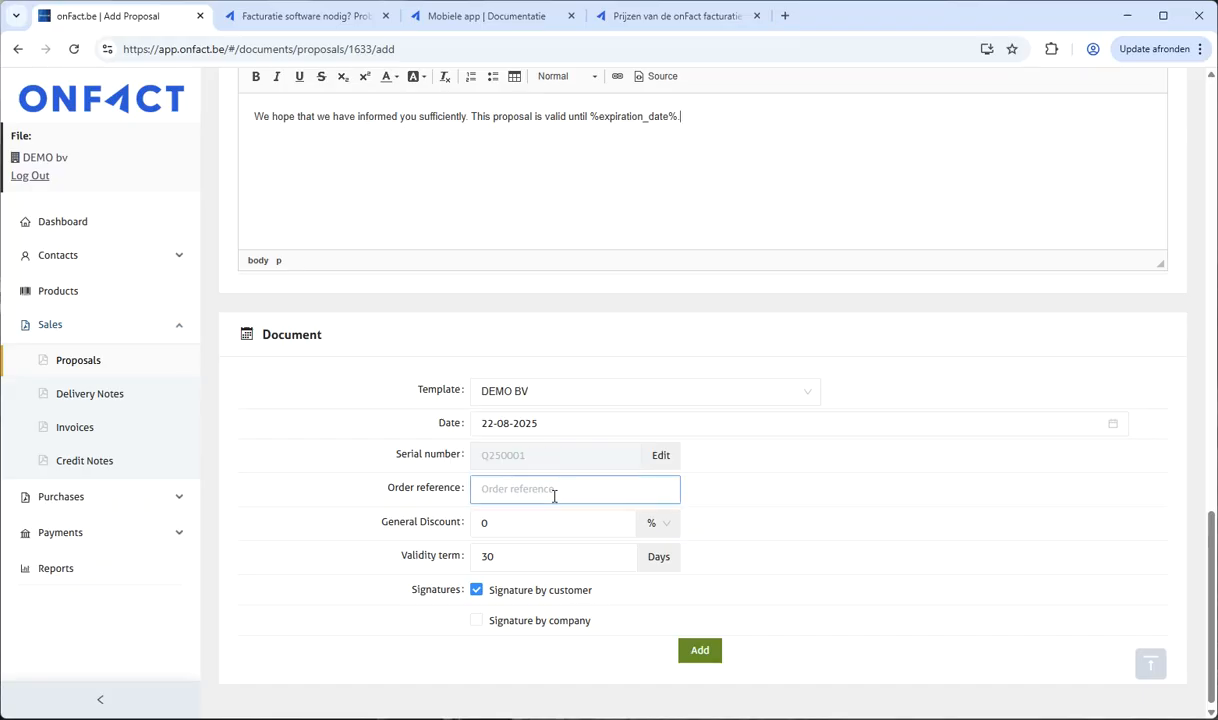
{"action": "left_click", "coordinate": [525, 518]}
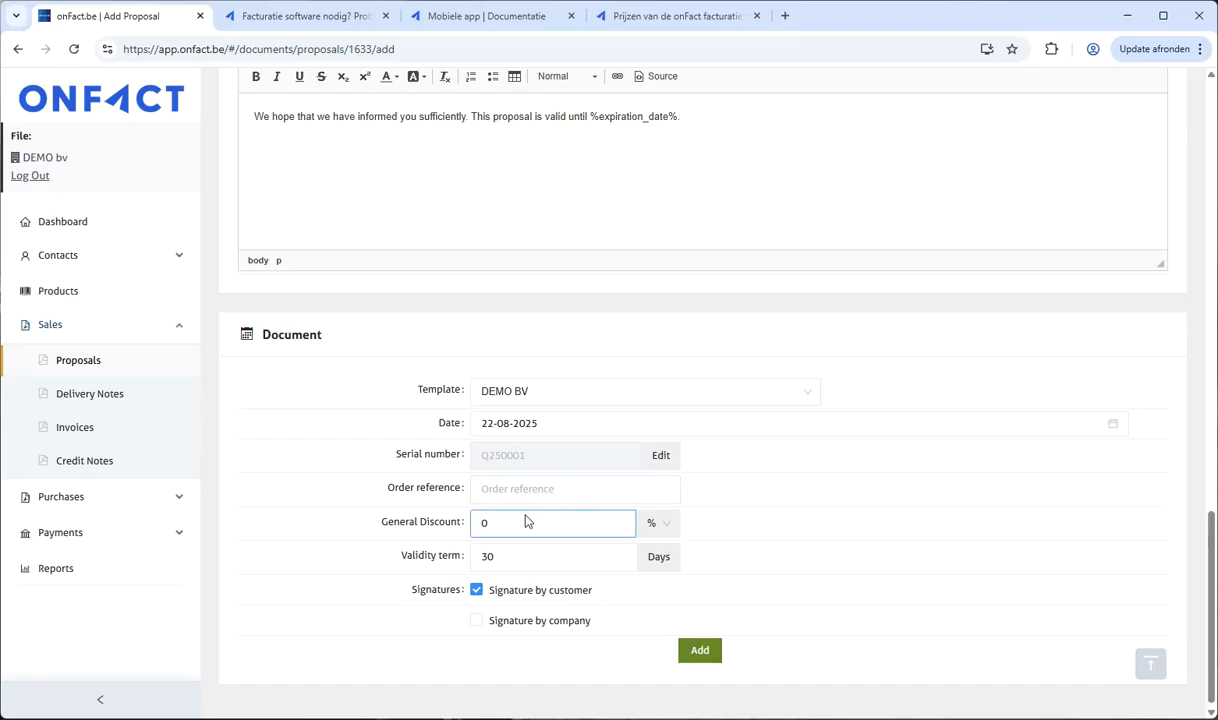
{"action": "left_click", "coordinate": [660, 526]}
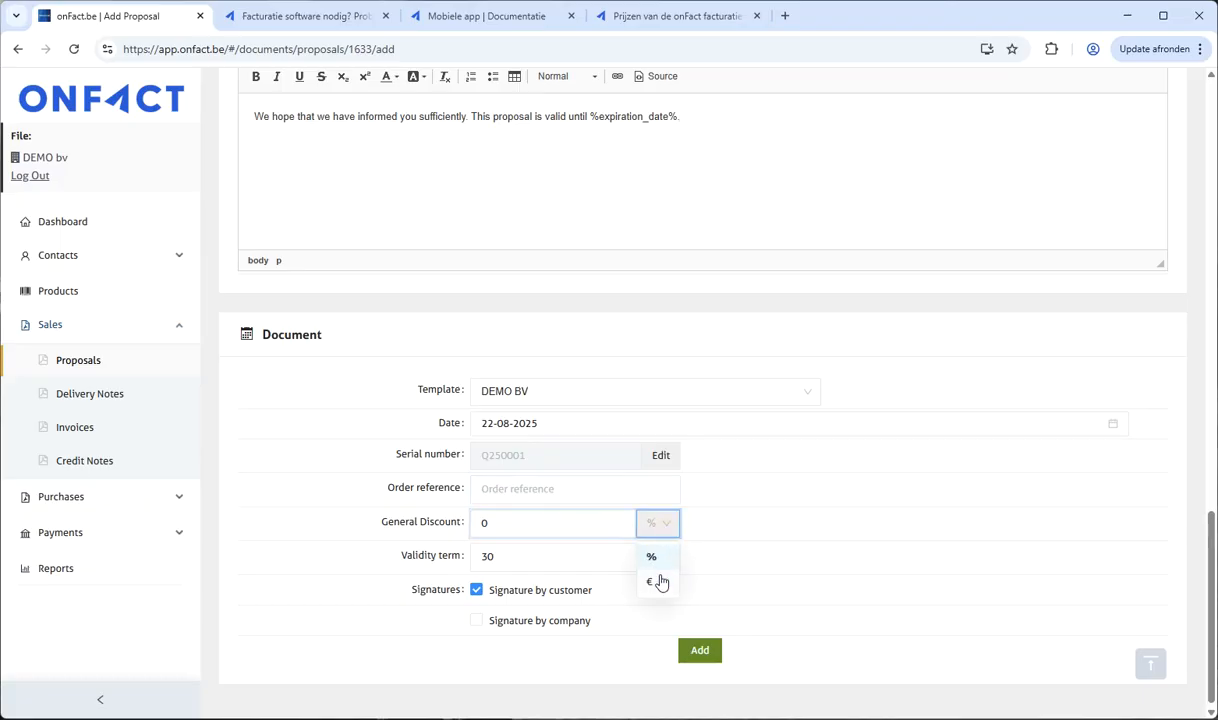
{"action": "left_click", "coordinate": [769, 569]}
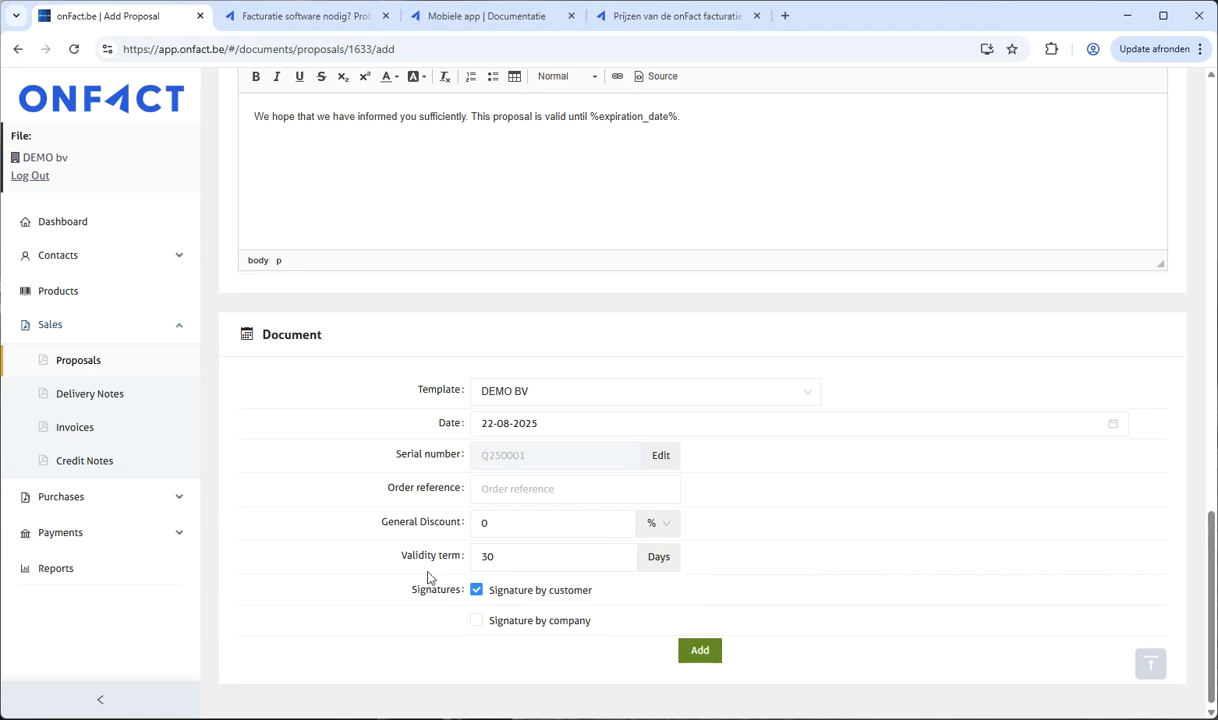
Step: Set the proposal's validity term to 10 days and add the proposal
{"action": "left_click", "coordinate": [527, 555]}
{"action": "left_click", "coordinate": [496, 561]}
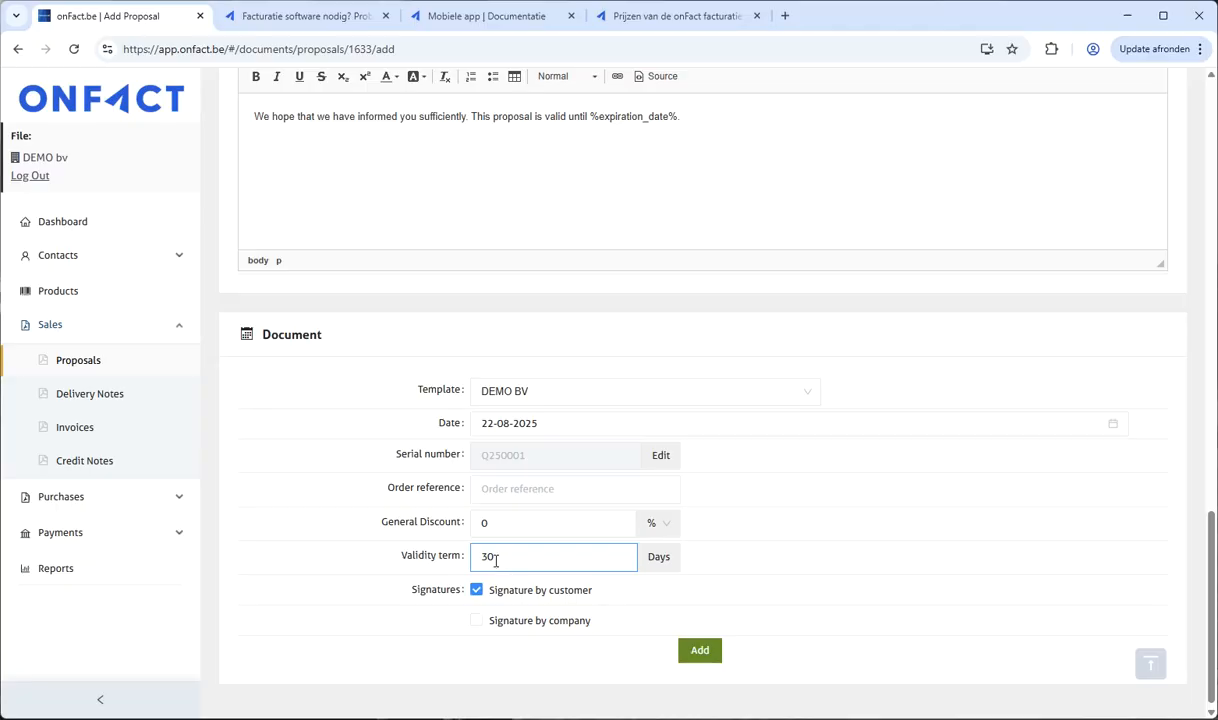
{"action": "left_click_drag", "start_coordinate": [494, 559], "coordinate": [552, 558]}
{"action": "type", "text": "10"}
{"action": "left_click", "coordinate": [700, 652]}
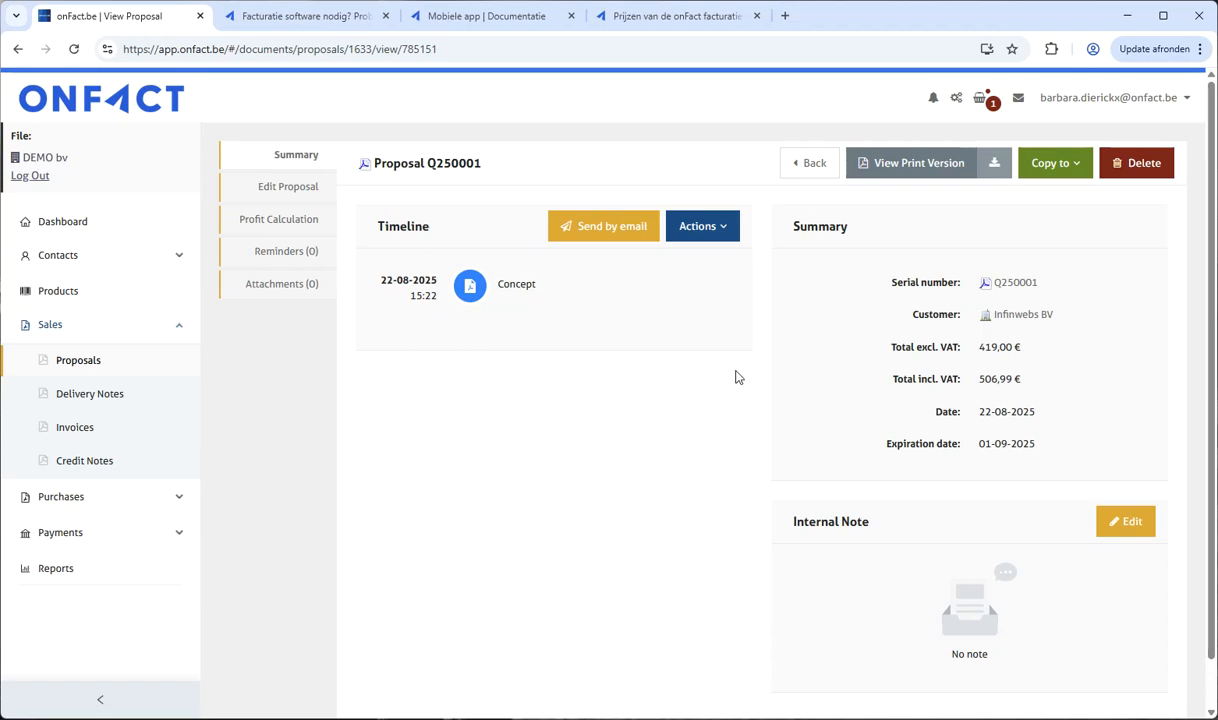
Step: Open the proposal's print version and examine its lines, bottom text, signature area and the General Terms & Conditions page
{"action": "left_click", "coordinate": [907, 167]}
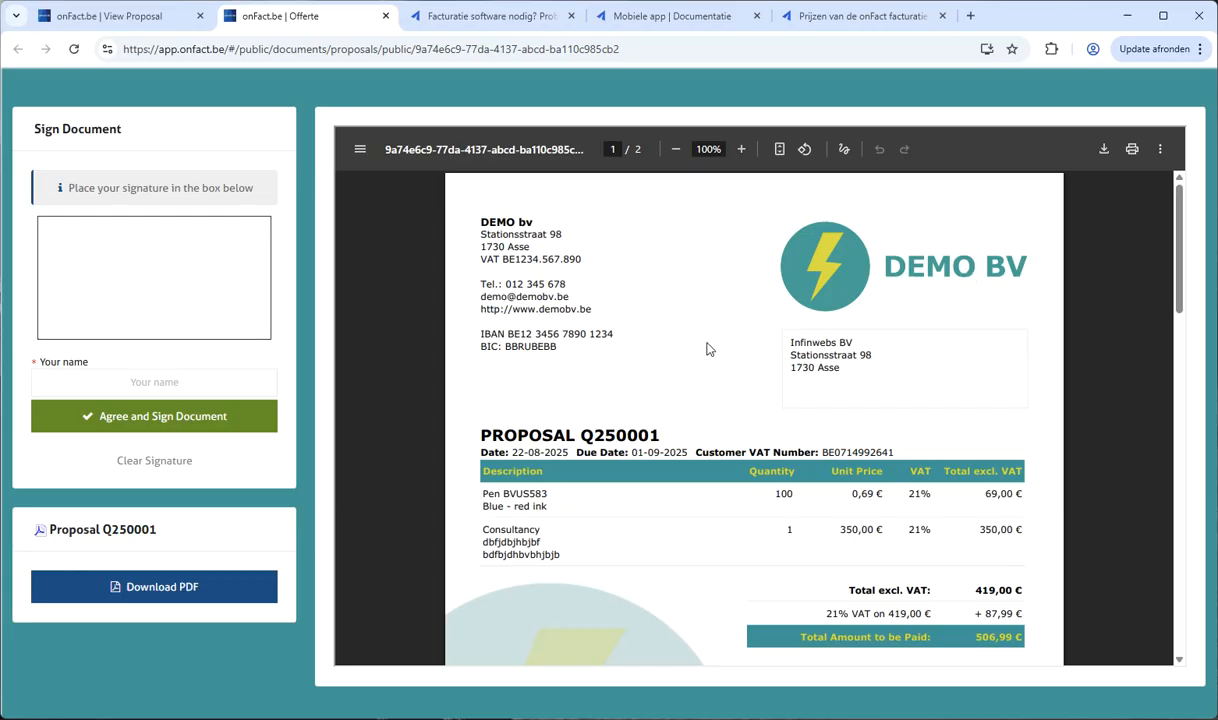
{"action": "scroll", "coordinate": [707, 348], "scroll_direction": "down", "scroll_amount": 2}
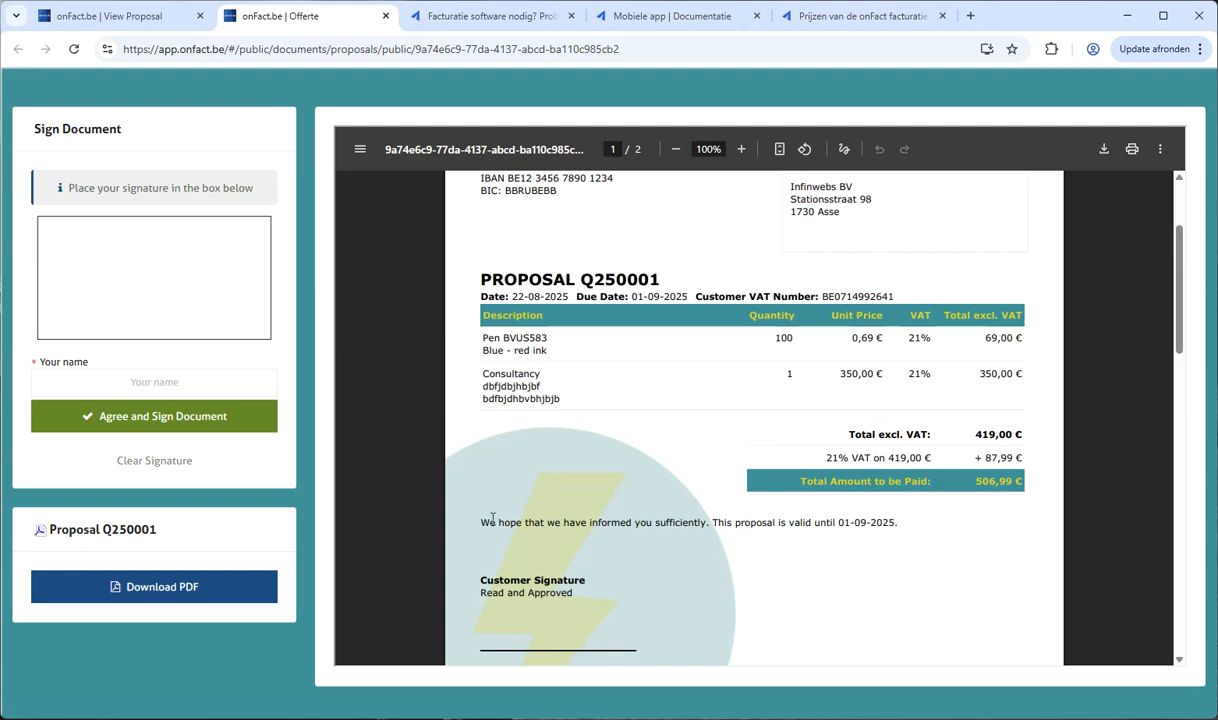
{"action": "left_click_drag", "start_coordinate": [477, 522], "coordinate": [851, 563]}
{"action": "scroll", "coordinate": [851, 563], "scroll_direction": "down", "scroll_amount": 3}
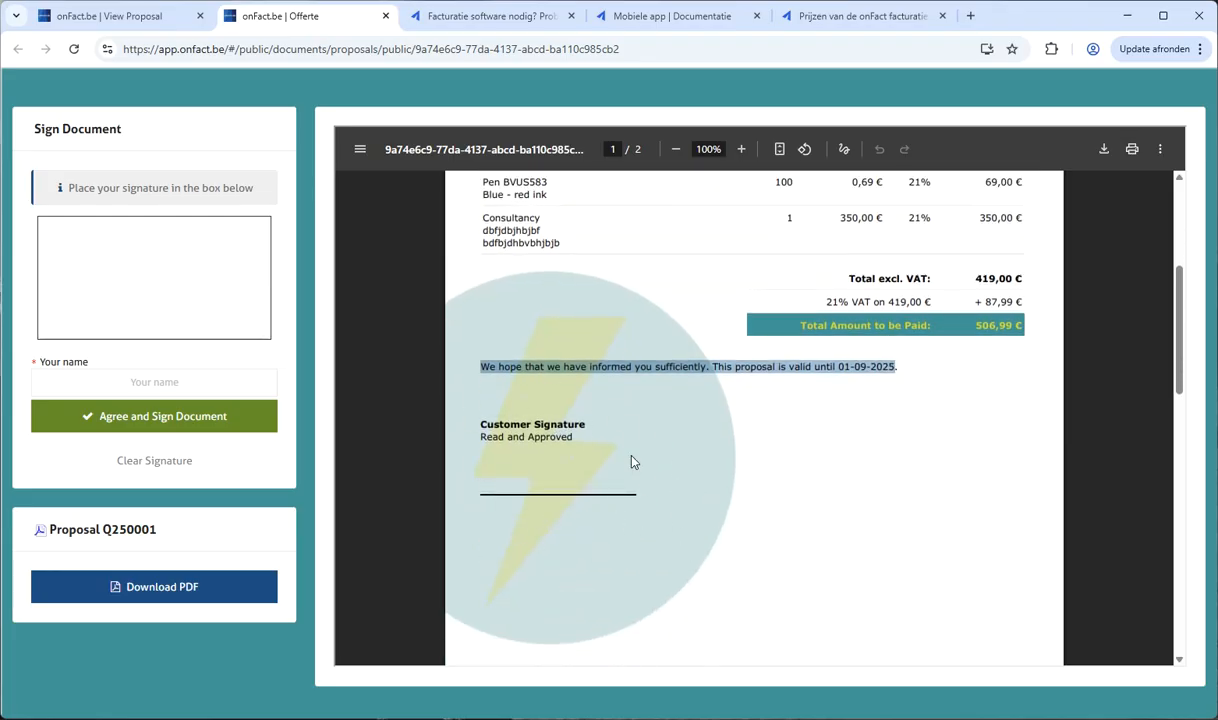
{"action": "left_click", "coordinate": [1017, 413]}
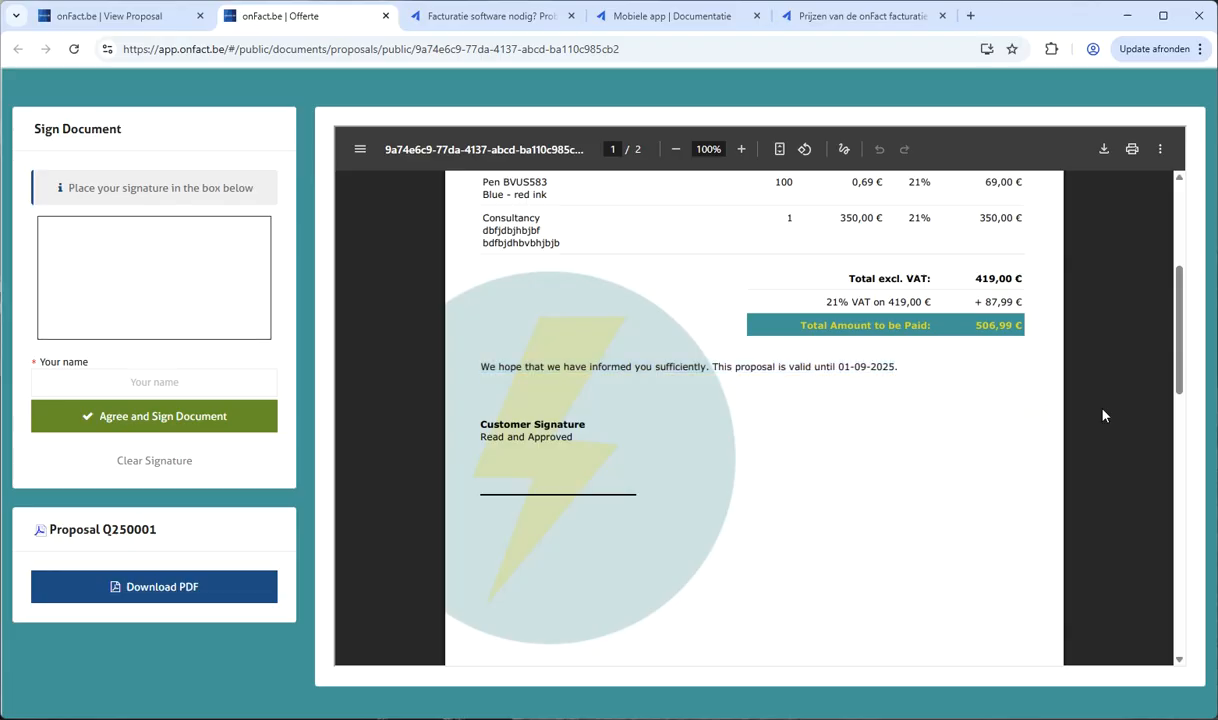
{"action": "left_click_drag", "start_coordinate": [1180, 305], "coordinate": [1171, 451]}
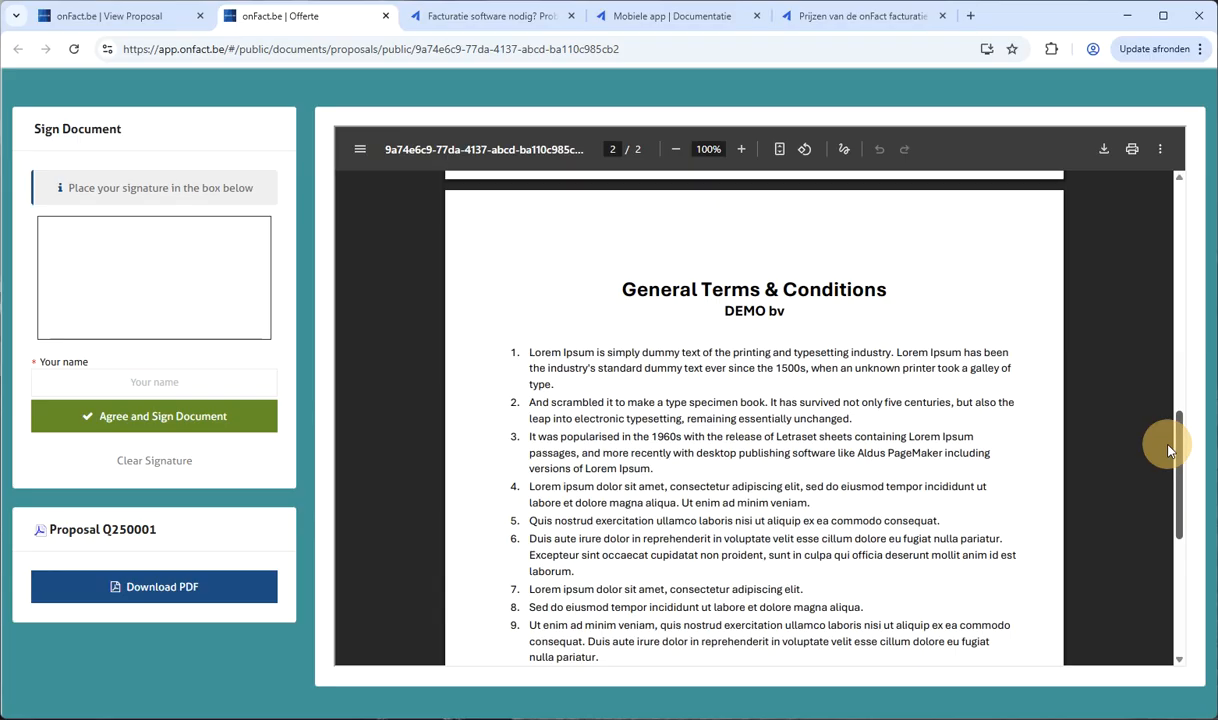
{"action": "left_click_drag", "start_coordinate": [1180, 435], "coordinate": [1200, 207]}
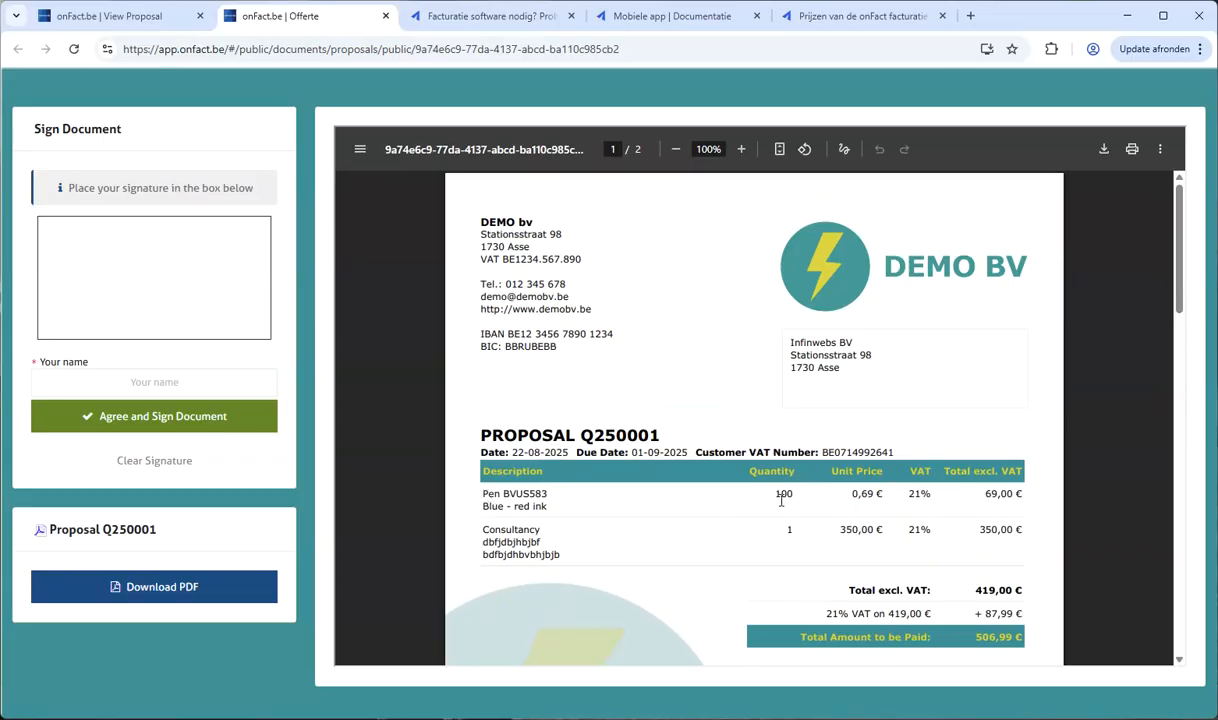
{"action": "left_click_drag", "start_coordinate": [776, 496], "coordinate": [816, 497]}
Step: Go back to the proposal record, review its editable general information, customer details and proposal lines, and return to its summary
{"action": "left_click", "coordinate": [113, 17]}
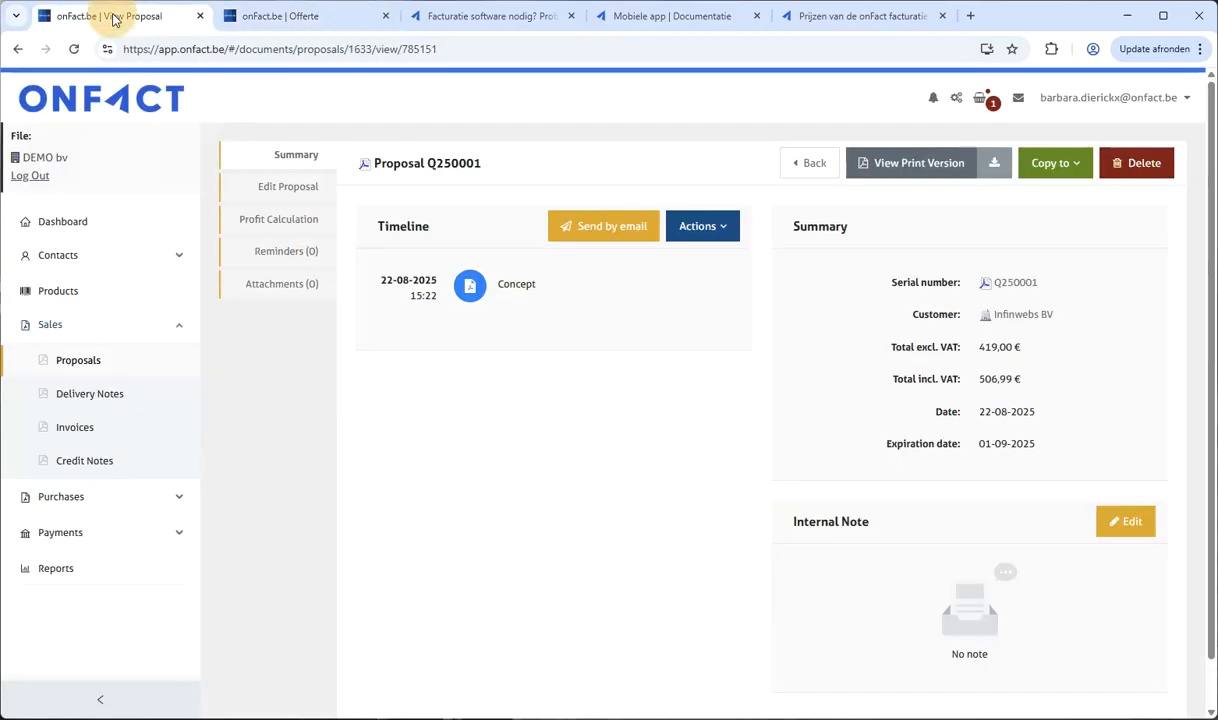
{"action": "left_click", "coordinate": [283, 192]}
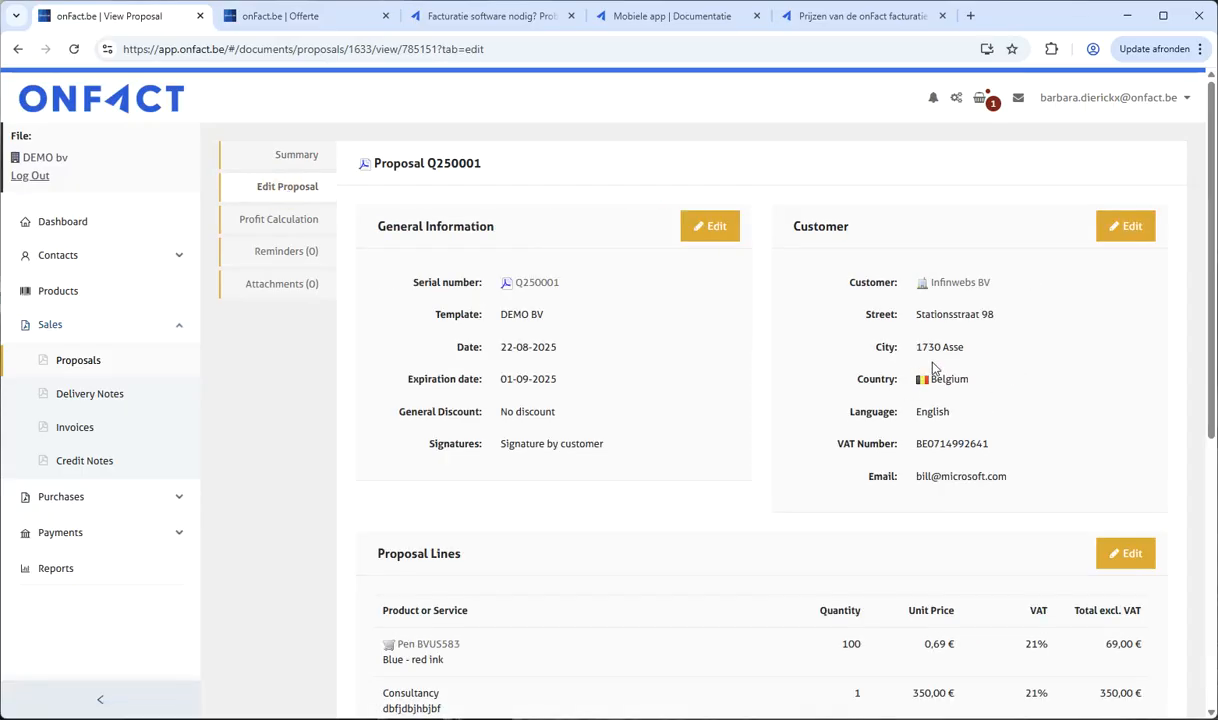
{"action": "scroll", "coordinate": [925, 370], "scroll_direction": "down", "scroll_amount": 2}
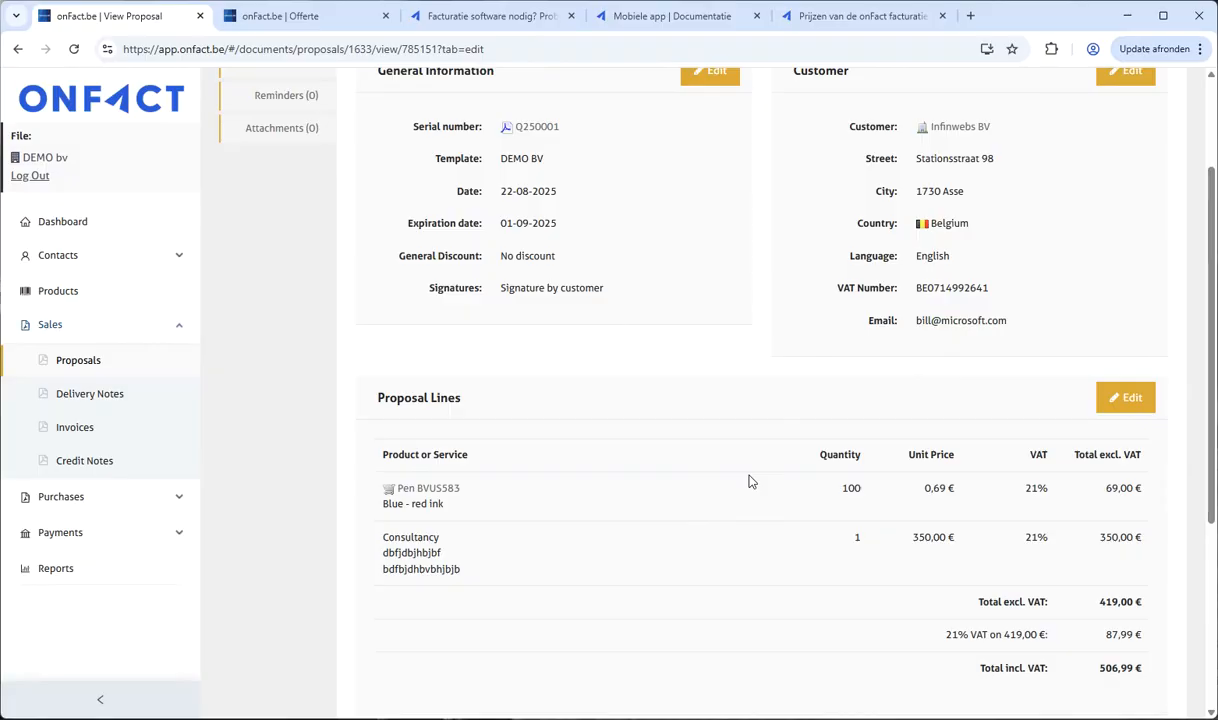
{"action": "scroll", "coordinate": [748, 481], "scroll_direction": "up", "scroll_amount": 2}
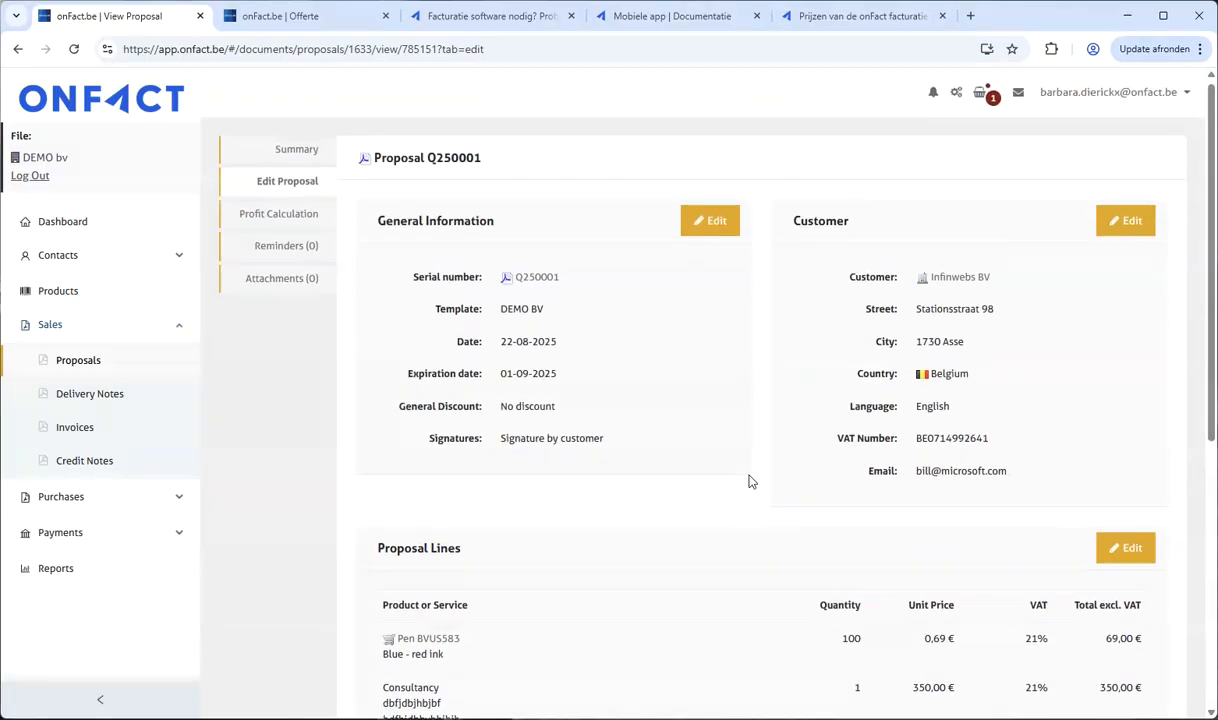
{"action": "left_click", "coordinate": [292, 161]}
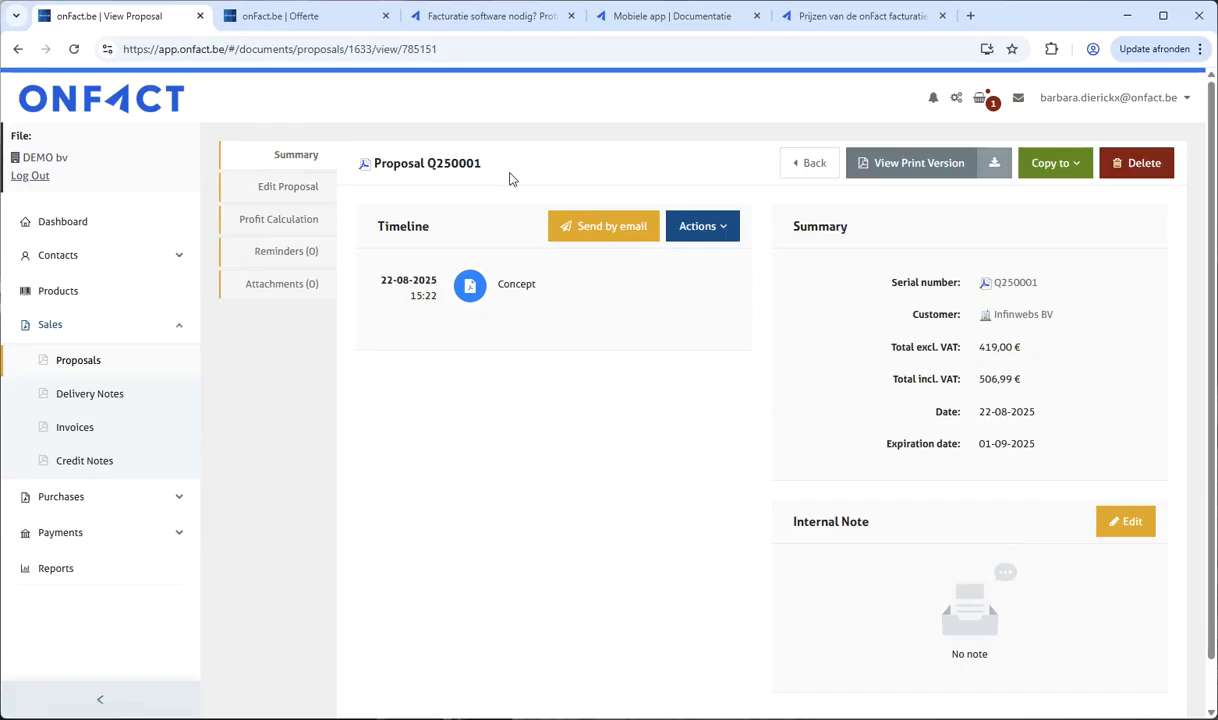
Step: Open the email draft for sending the proposal and review its recipient, subject, message with the sign button tag, and attachments
{"action": "left_click", "coordinate": [602, 231]}
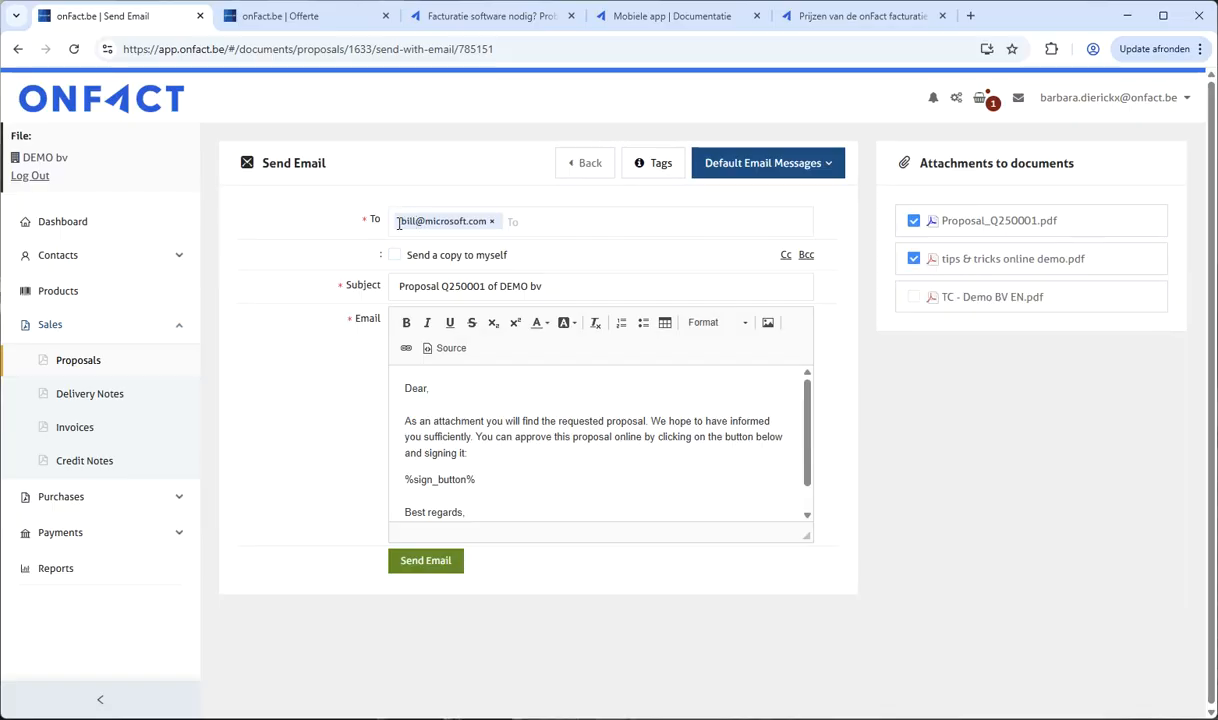
{"action": "left_click", "coordinate": [400, 285]}
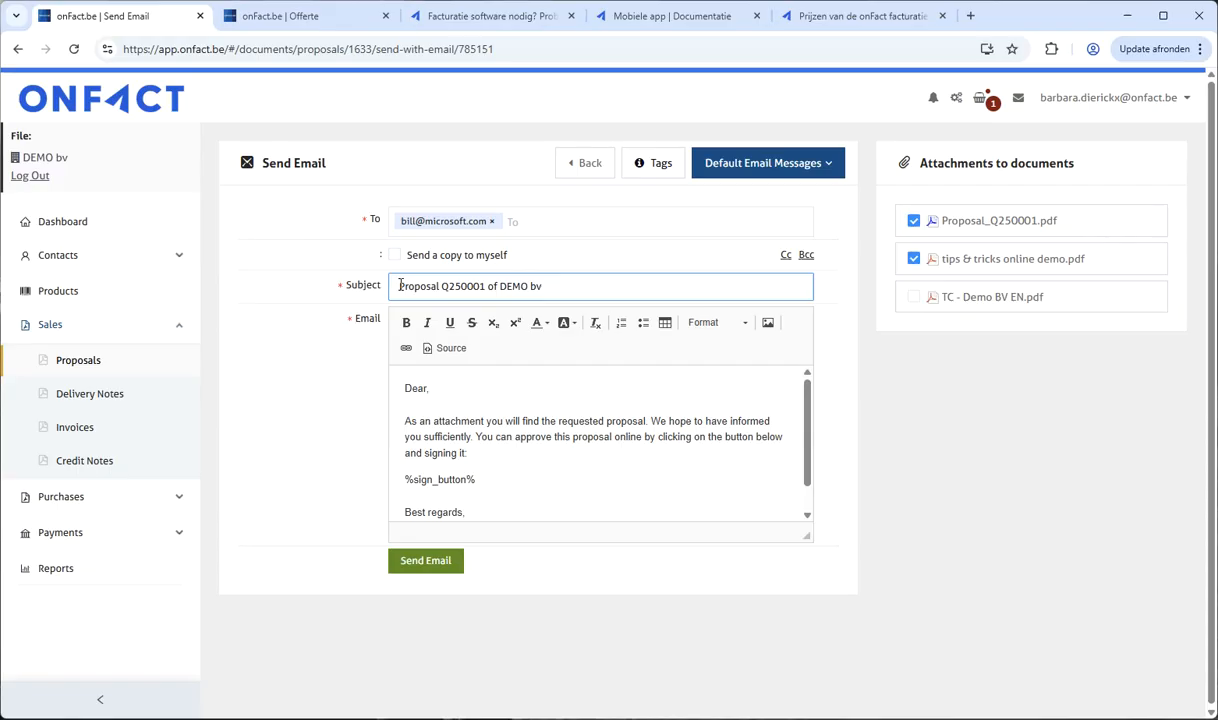
{"action": "left_click_drag", "start_coordinate": [400, 285], "coordinate": [544, 288]}
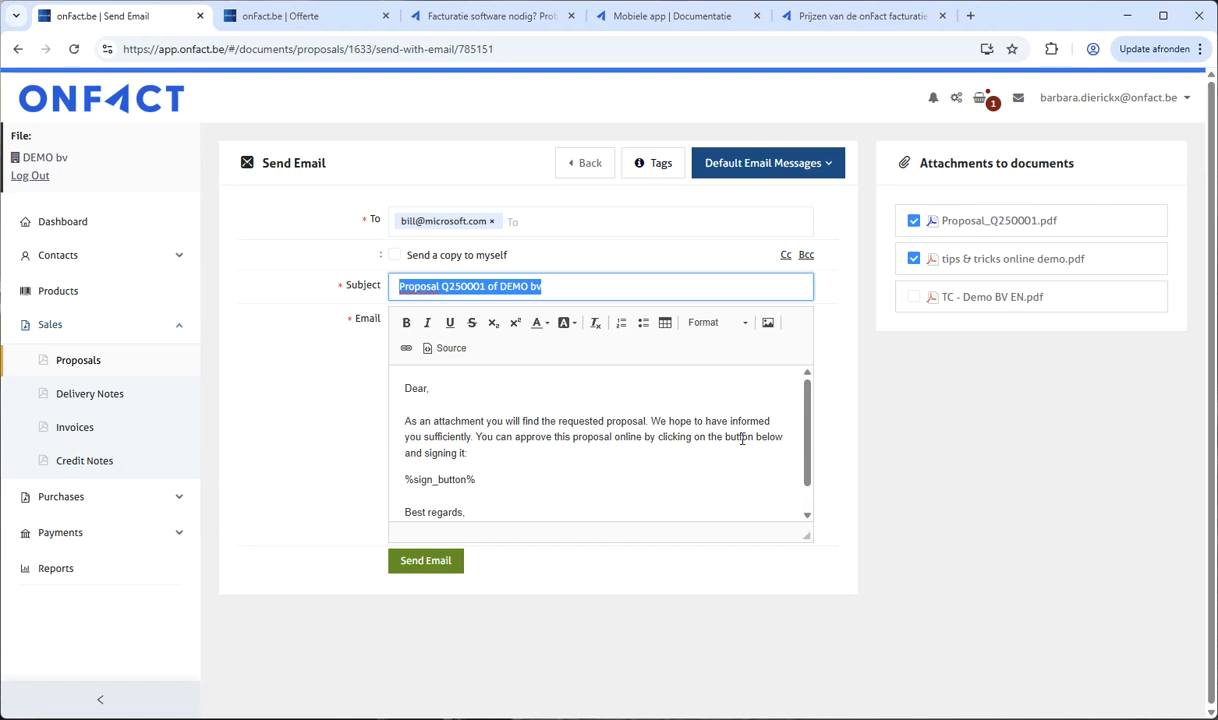
{"action": "left_click", "coordinate": [594, 464]}
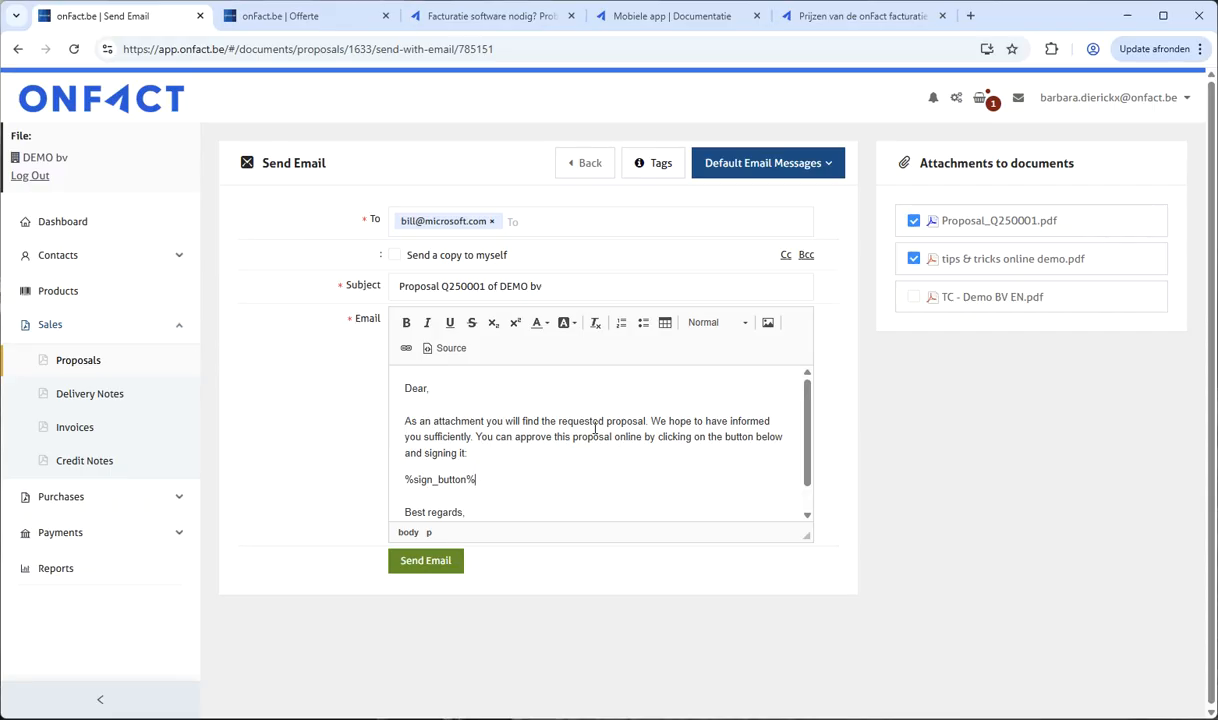
Step: On the proposal's public page, draw a customer signature, enter "onFact support" as the signer name, and agree and sign the document
{"action": "left_click", "coordinate": [283, 17]}
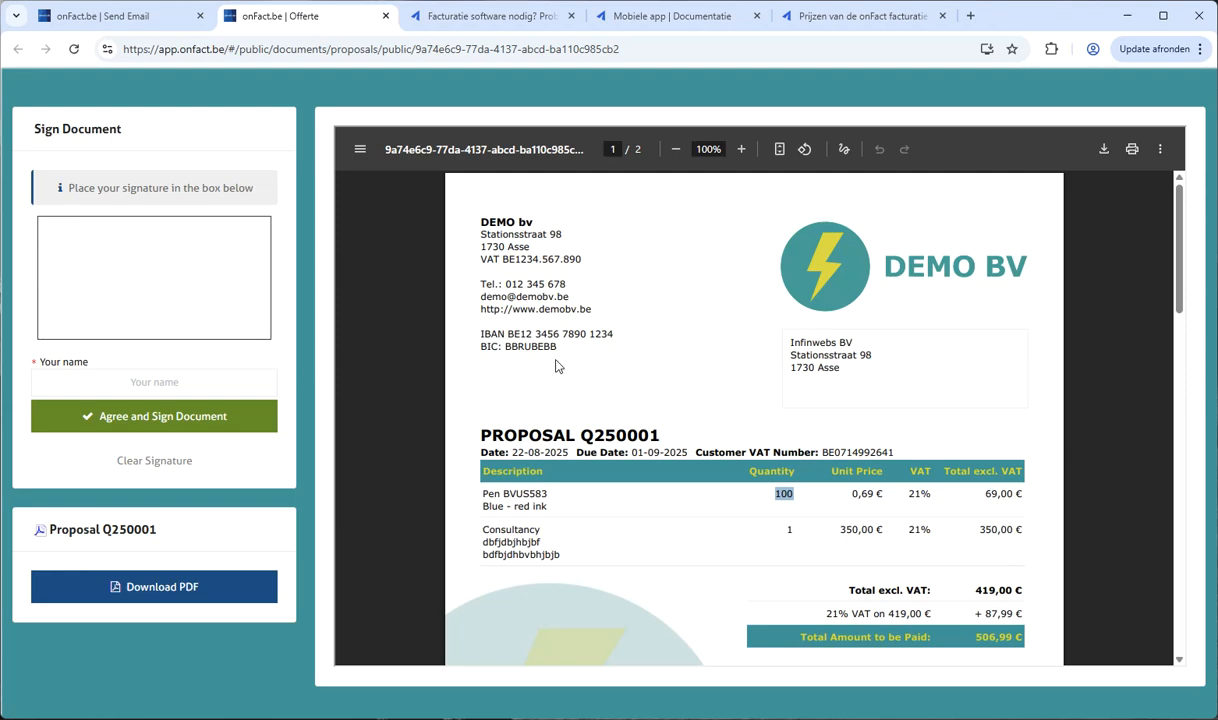
{"action": "scroll", "coordinate": [625, 380], "scroll_direction": "down", "scroll_amount": 3}
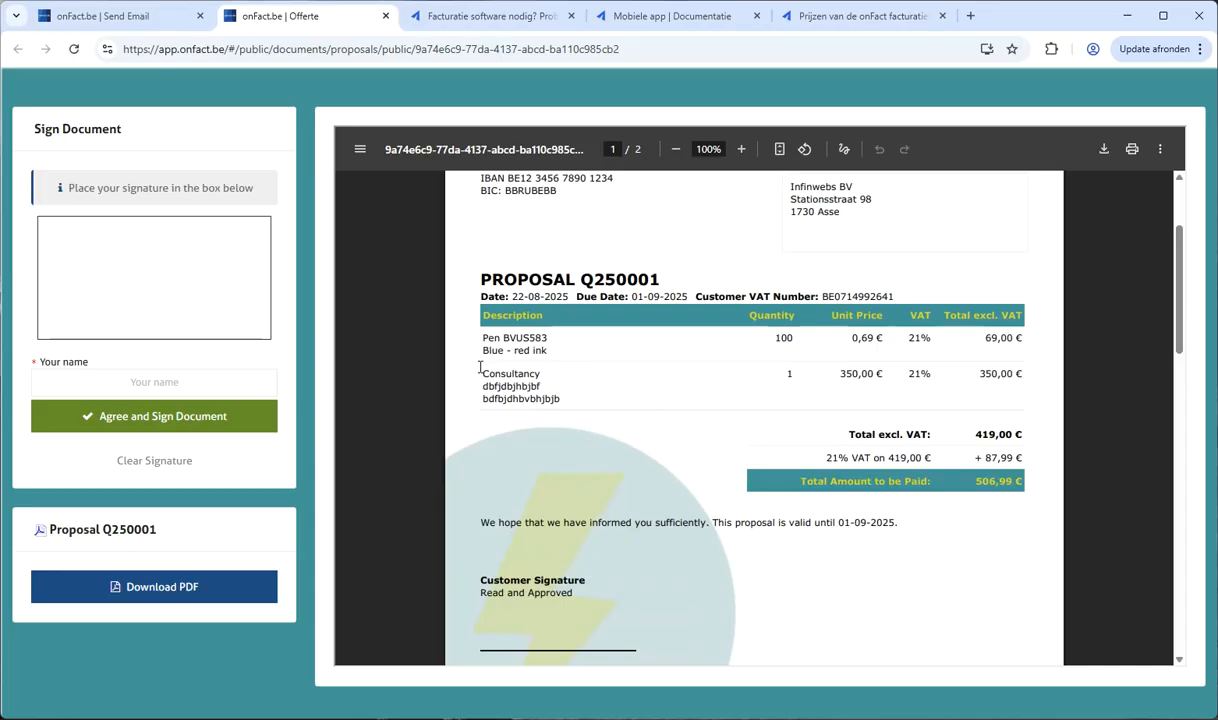
{"action": "mouse_move", "coordinate": [106, 264]}
{"action": "left_mouse_down"}
{"action": "mouse_move", "coordinate": [150, 270]}
{"action": "mouse_move", "coordinate": [185, 308]}
{"action": "left_mouse_up"}
{"action": "left_click", "coordinate": [145, 381]}
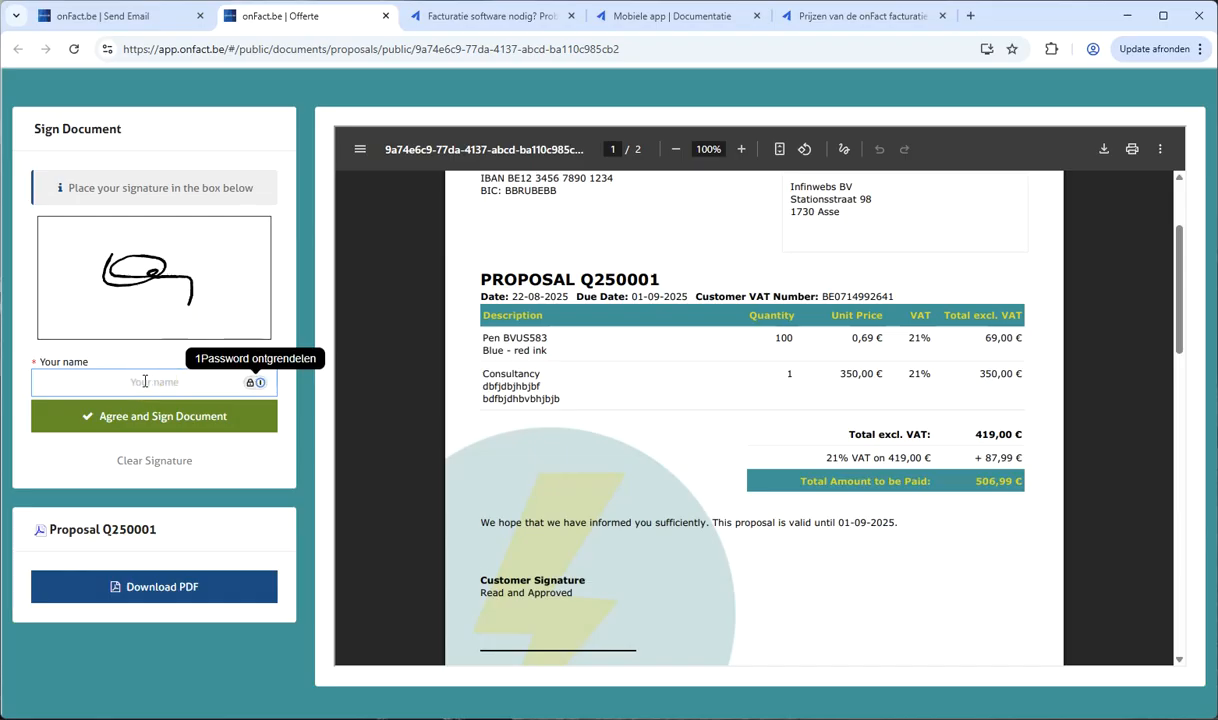
{"action": "type", "text": "oFact supp"}
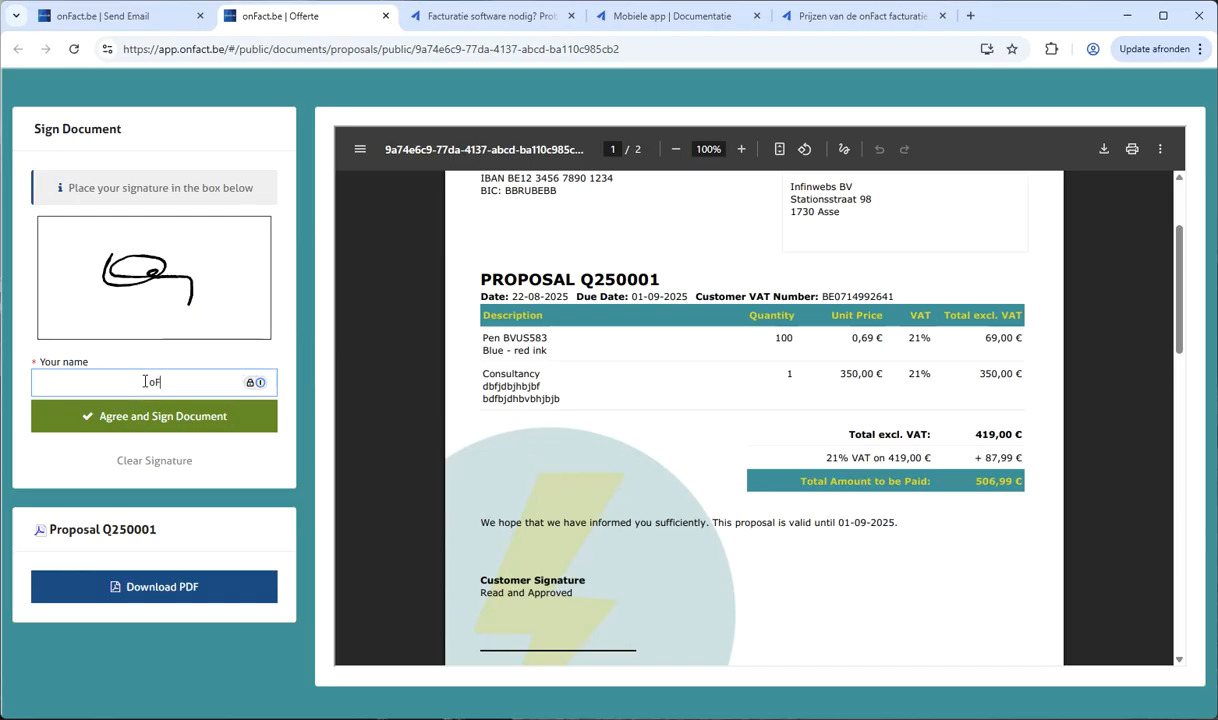
{"action": "type", "text": "ort"}
{"action": "left_click", "coordinate": [128, 383]}
{"action": "type", "text": "n"}
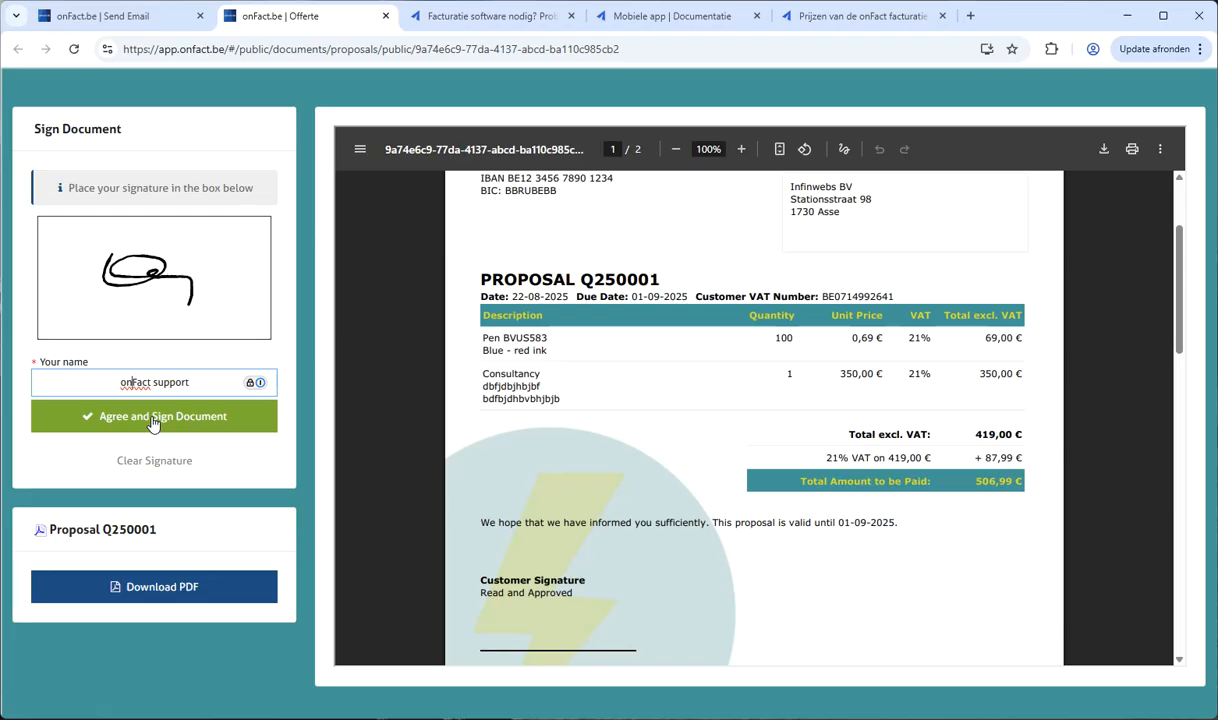
{"action": "left_click", "coordinate": [153, 420]}
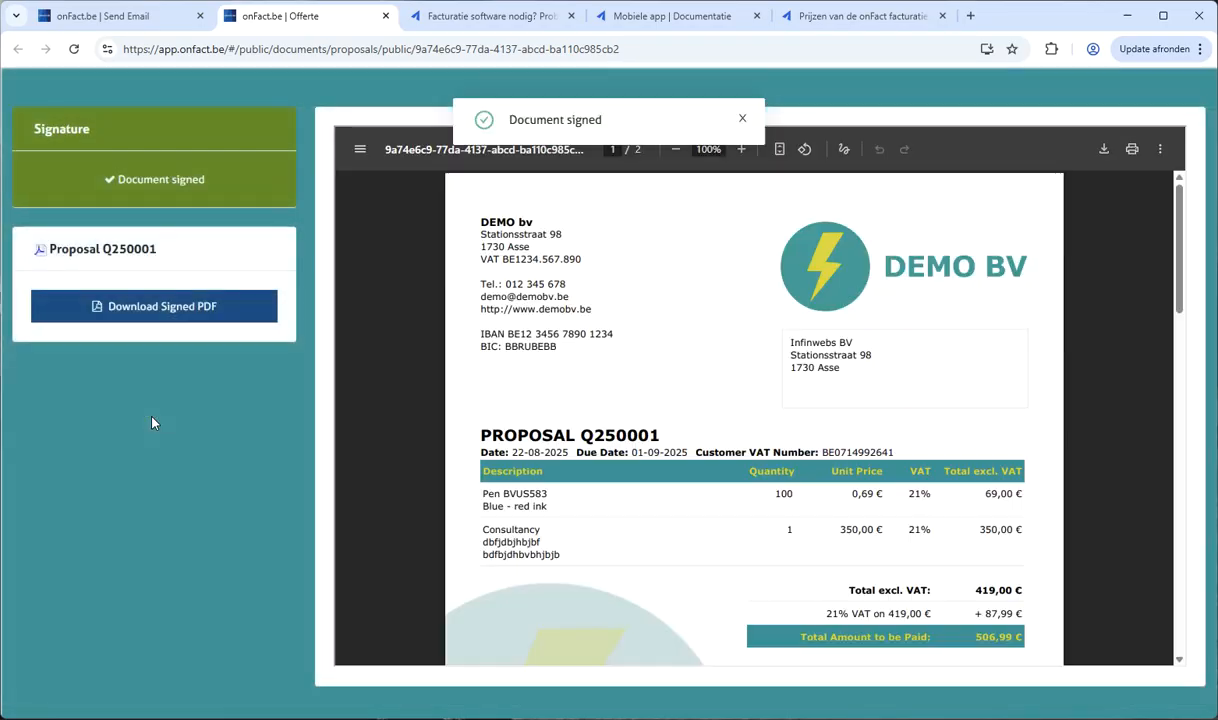
Step: Check the signed proposal for the signer's name, approval date and signature, and the attached terms and conditions
{"action": "left_click_drag", "start_coordinate": [1178, 262], "coordinate": [1176, 328]}
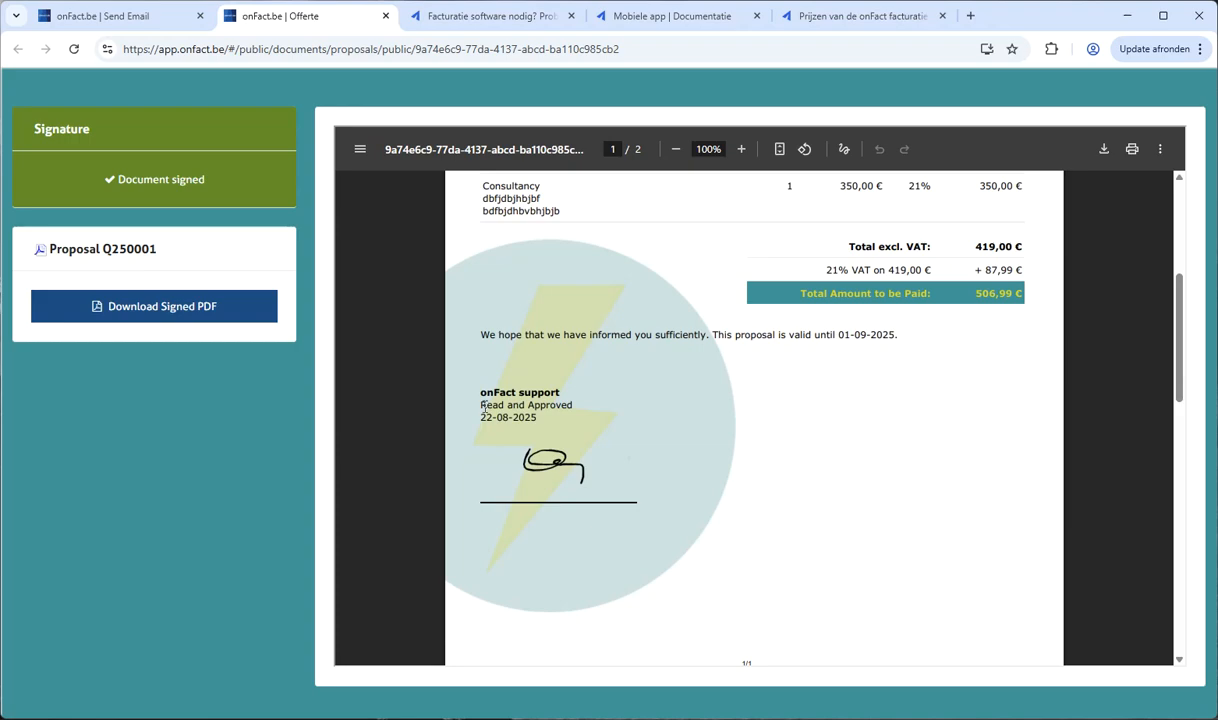
{"action": "left_click_drag", "start_coordinate": [481, 393], "coordinate": [566, 394]}
{"action": "left_click_drag", "start_coordinate": [480, 421], "coordinate": [581, 446]}
{"action": "left_click_drag", "start_coordinate": [1179, 370], "coordinate": [1178, 440]}
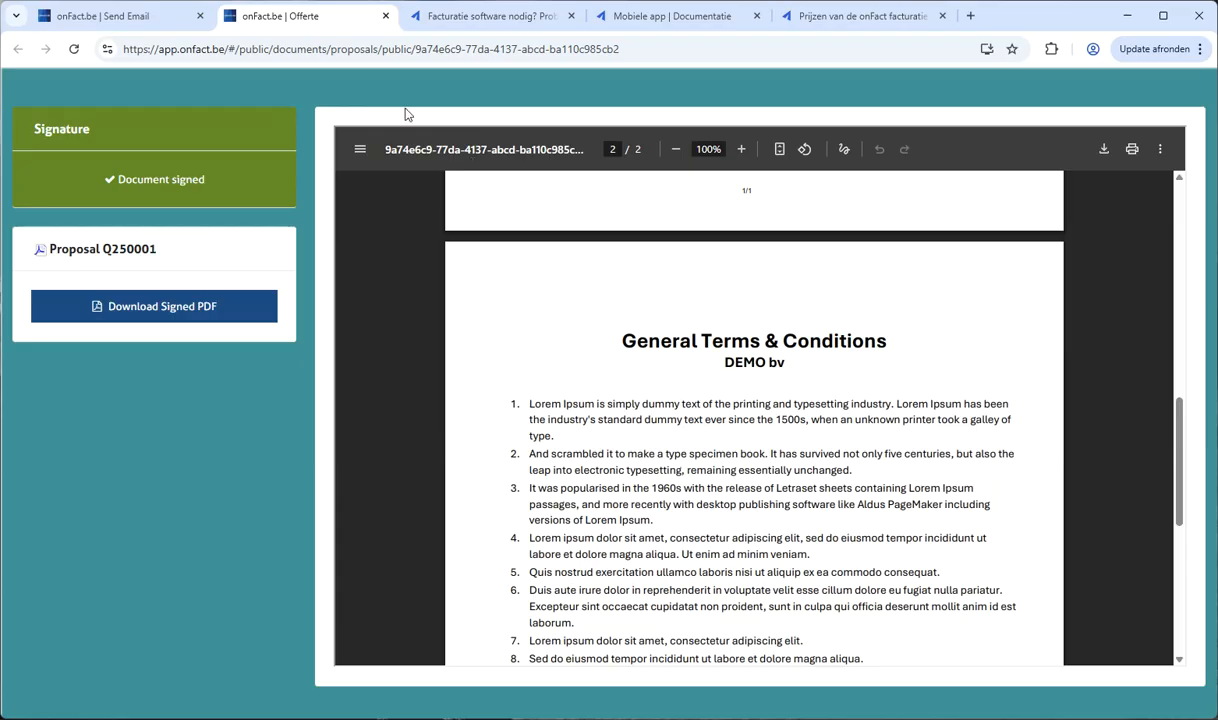
Step: Return to the signed proposal's record, open its copy to a new advance invoice, and examine the unit options for the advance payment amount
{"action": "left_click", "coordinate": [155, 20]}
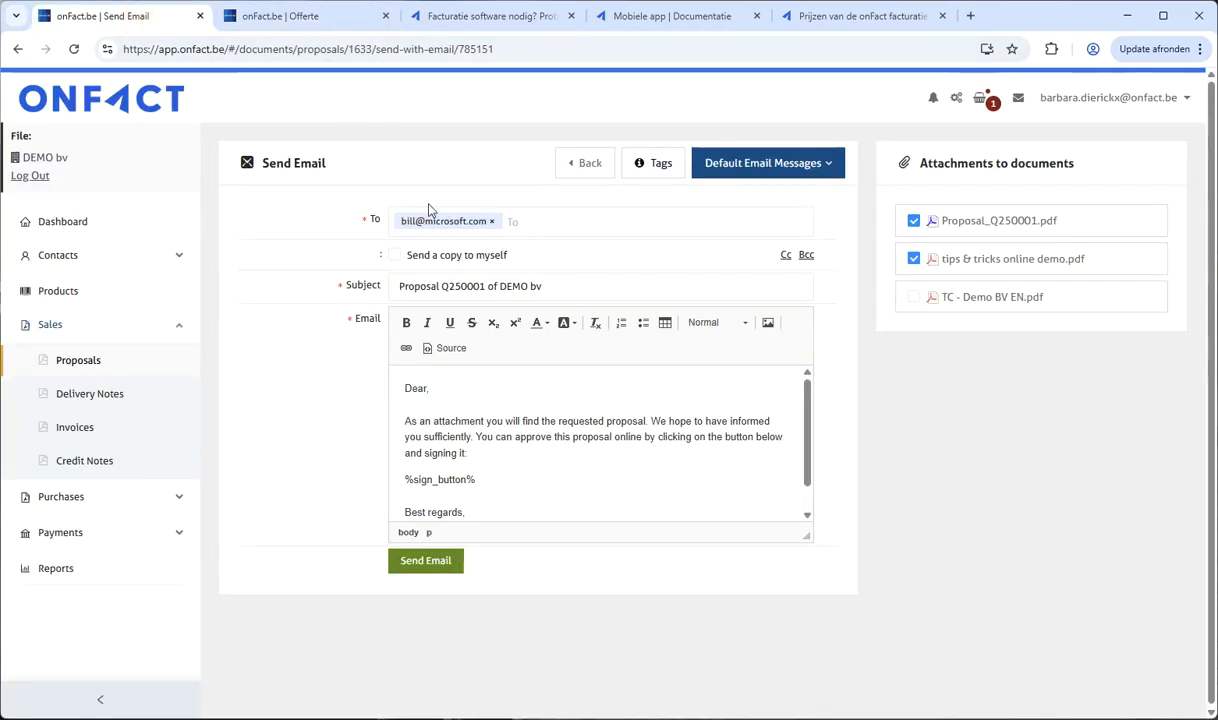
{"action": "left_click", "coordinate": [585, 168]}
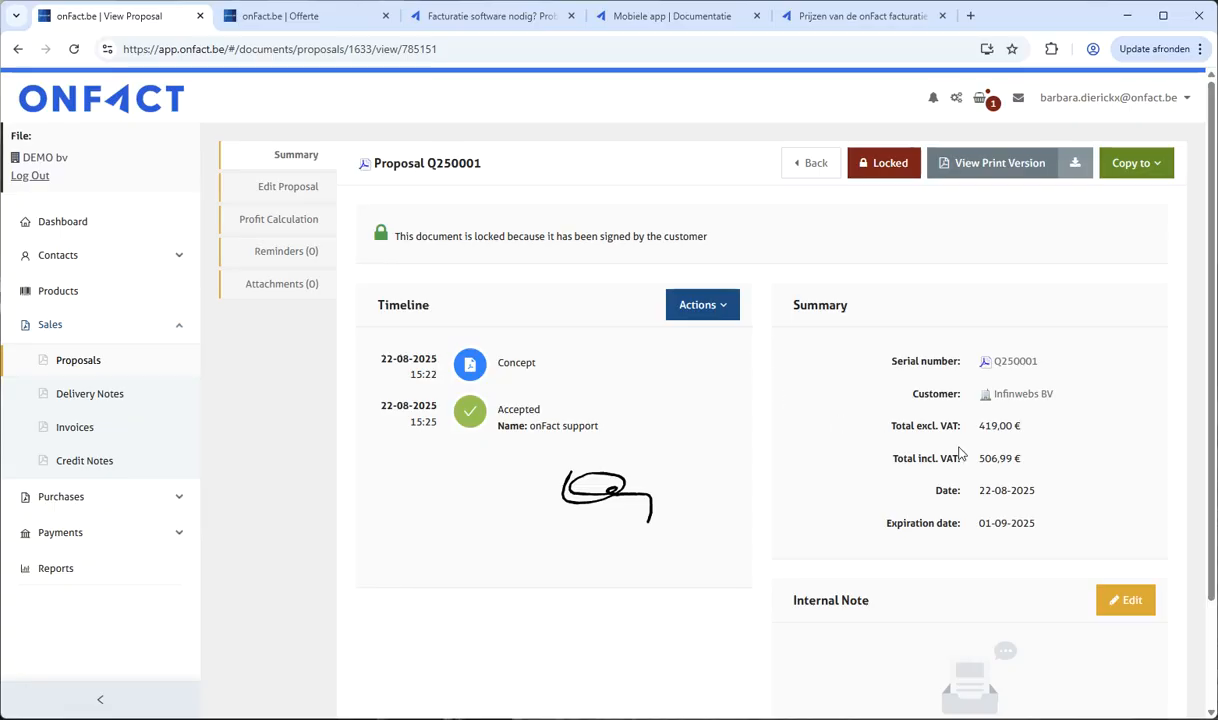
{"action": "left_click", "coordinate": [1163, 170]}
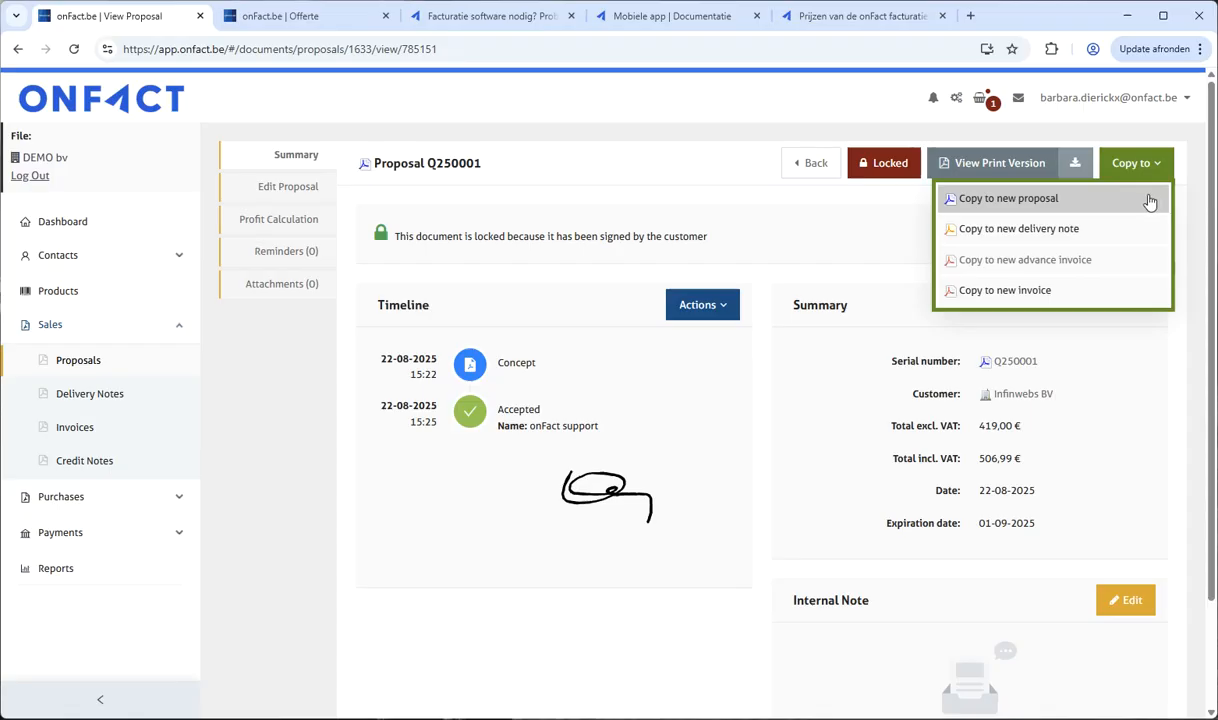
{"action": "left_click", "coordinate": [1121, 266]}
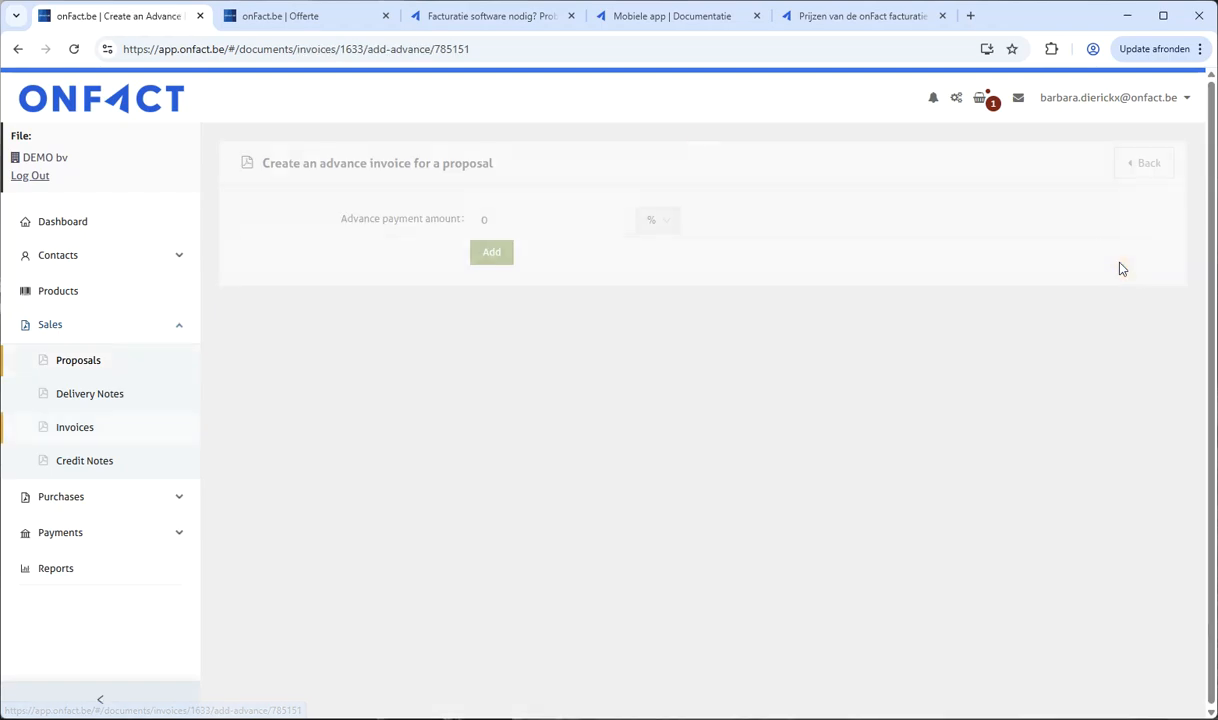
{"action": "left_click", "coordinate": [660, 228]}
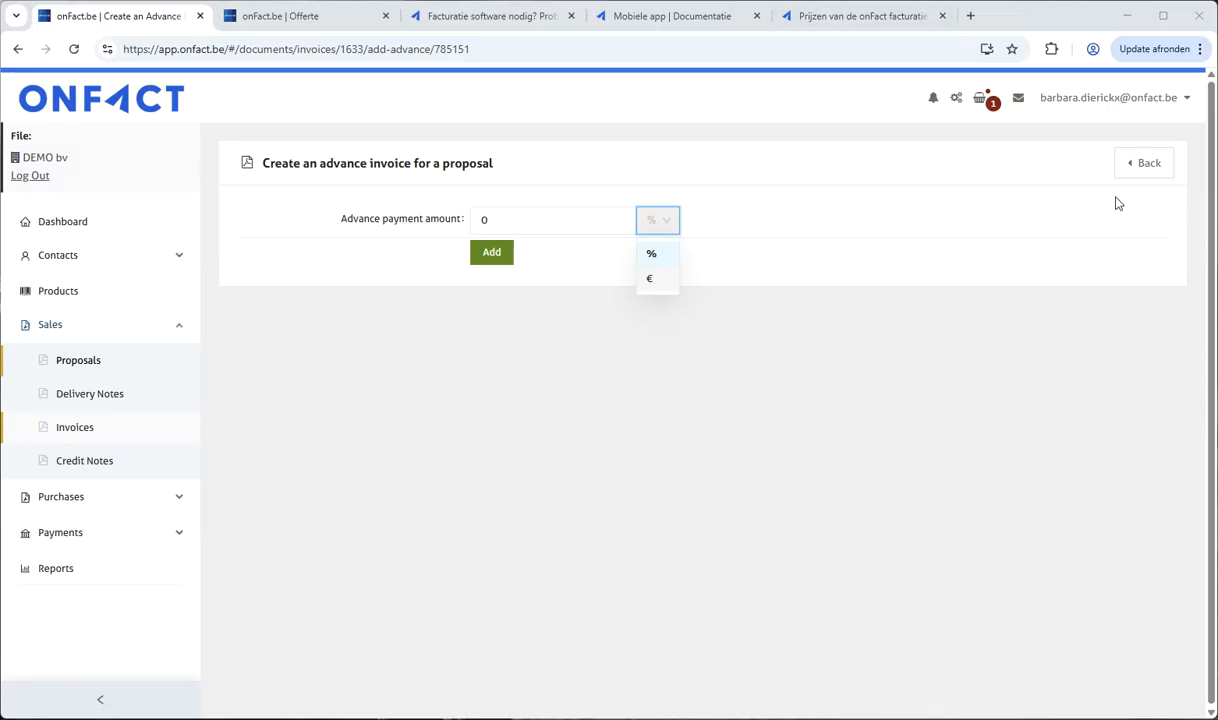
{"action": "left_click", "coordinate": [326, 389]}
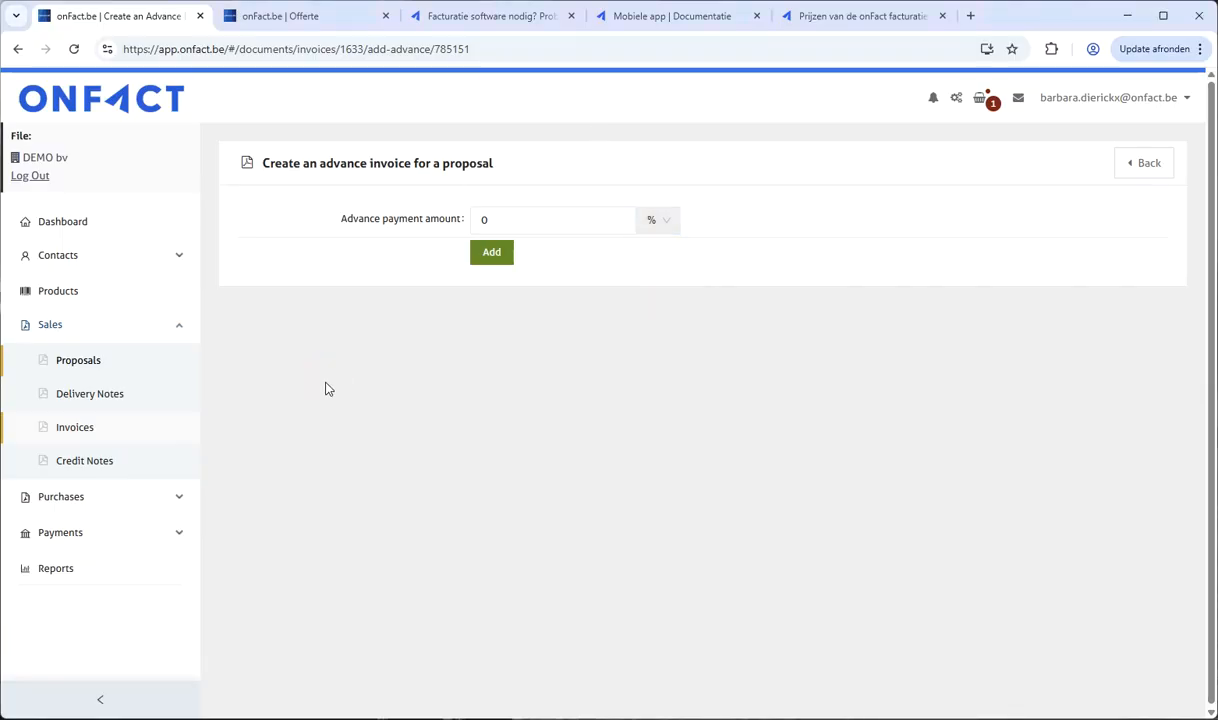
Step: Start a new sales invoice from the invoices list and link it to the existing customer Infinwebs BV
{"action": "left_click", "coordinate": [70, 430]}
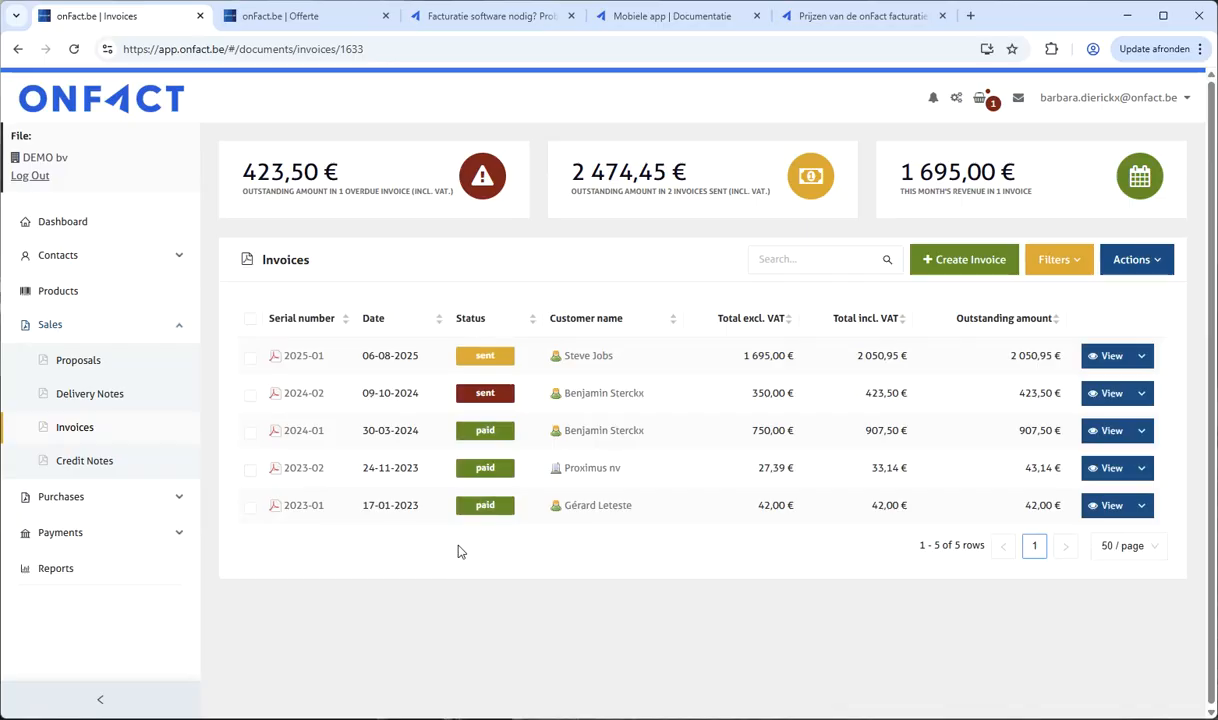
{"action": "left_click", "coordinate": [949, 261]}
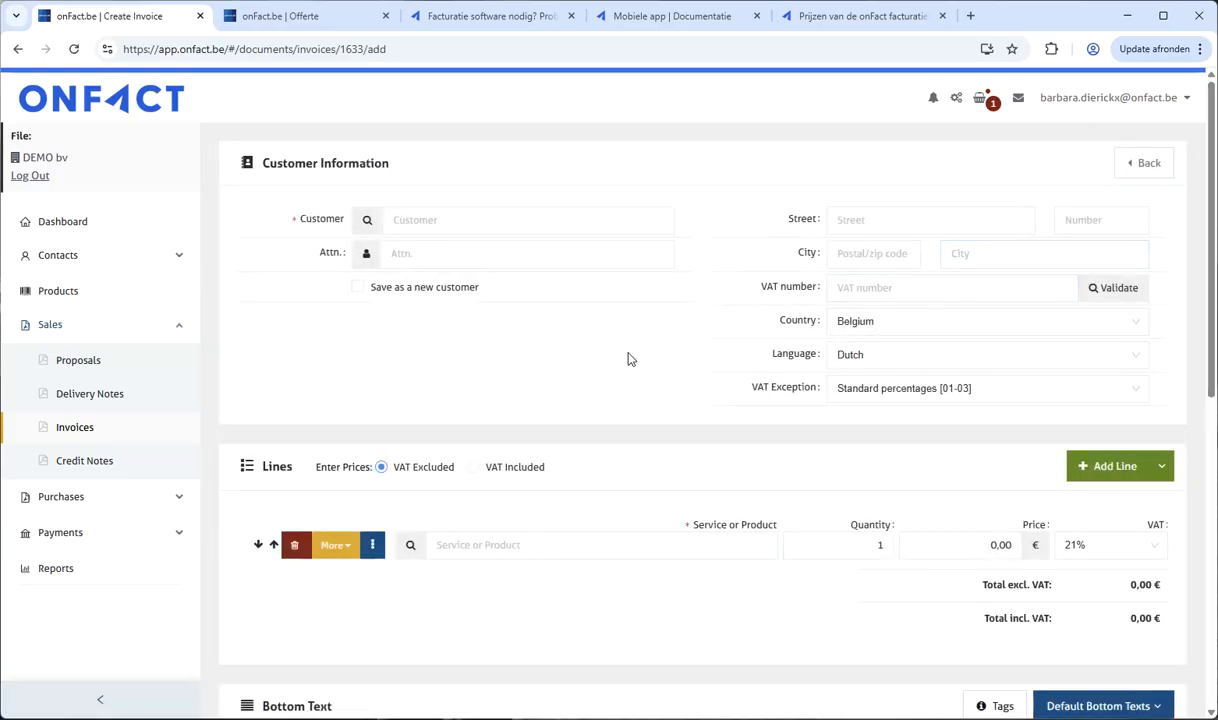
{"action": "left_click", "coordinate": [517, 218]}
{"action": "type", "text": "In"}
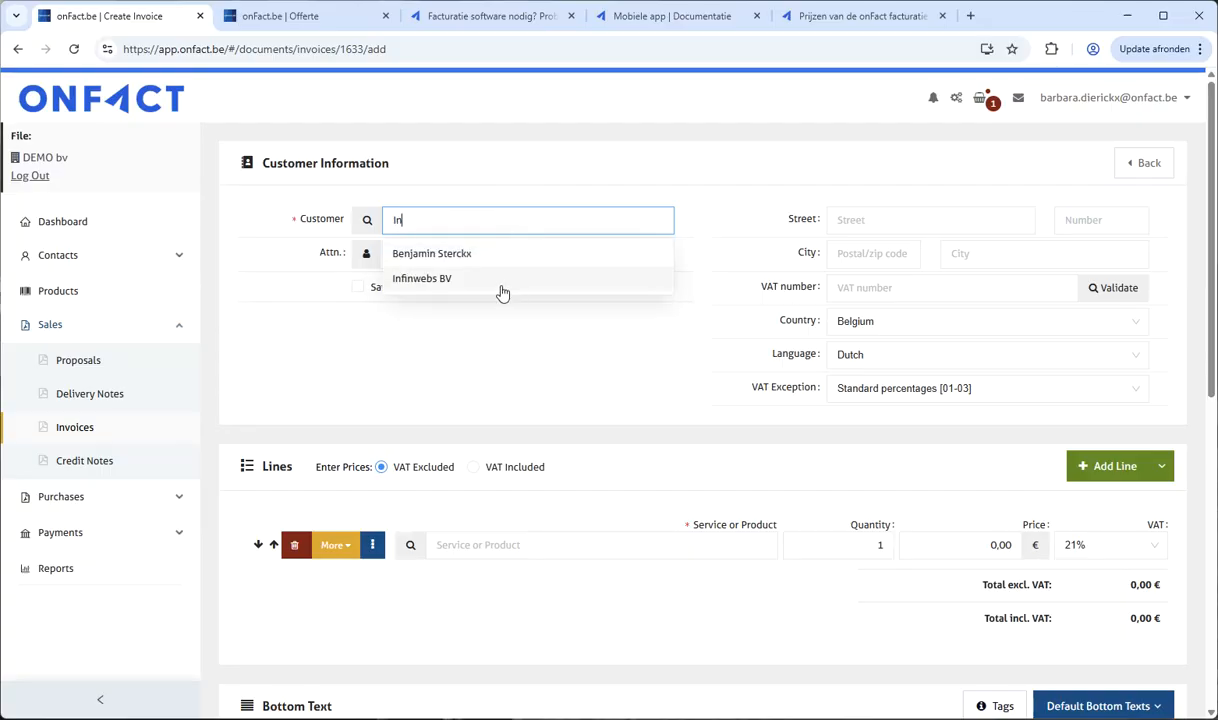
{"action": "left_click", "coordinate": [500, 281]}
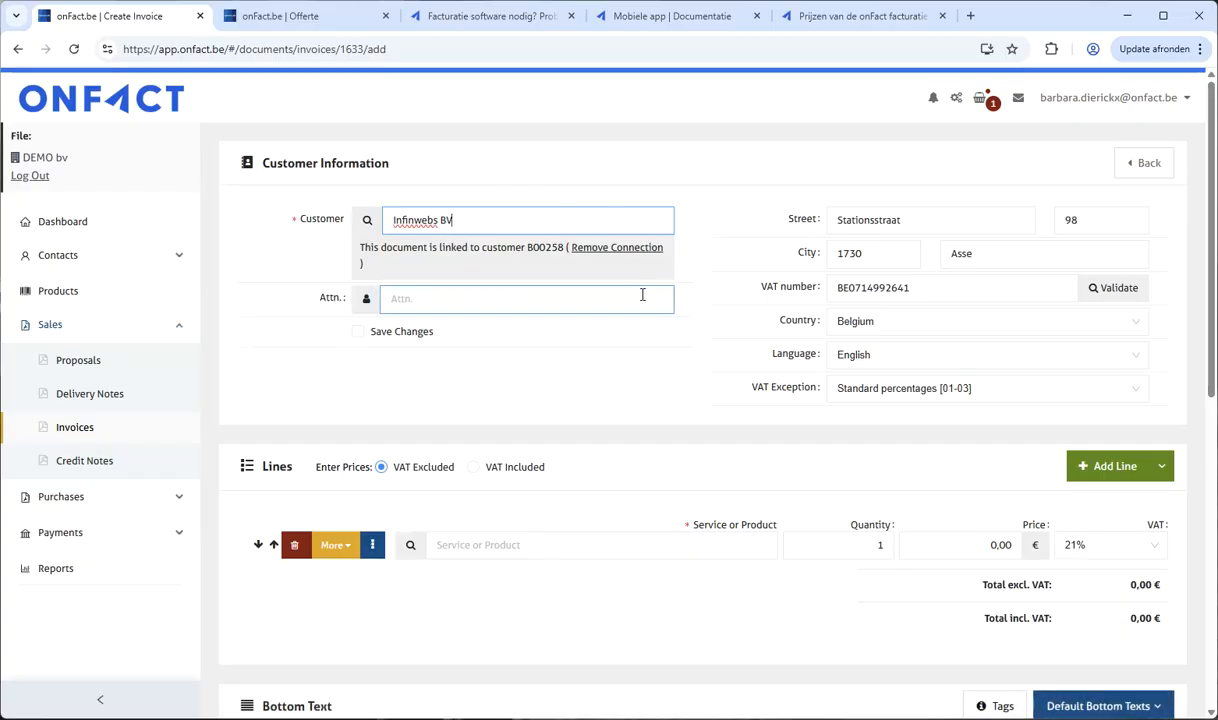
Step: Add the product Balpen LKOA028 as the first invoice line with a quantity of 1000
{"action": "scroll", "coordinate": [623, 348], "scroll_direction": "down", "scroll_amount": 3}
{"action": "left_click", "coordinate": [522, 389]}
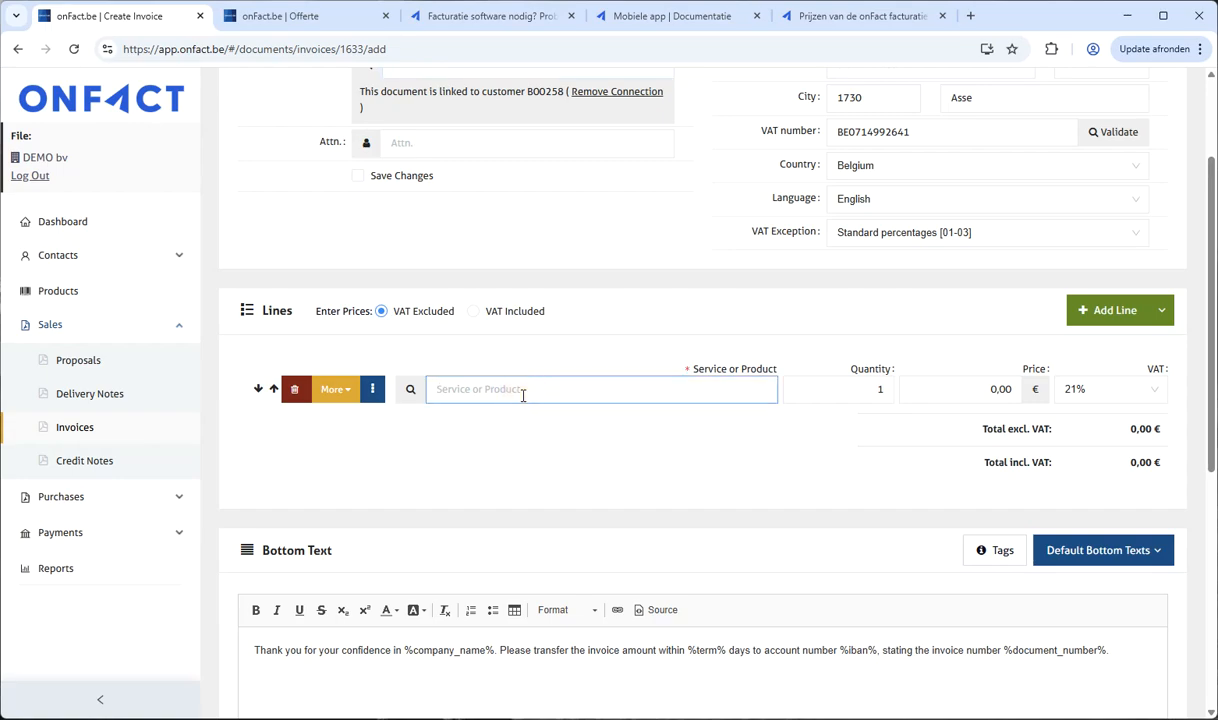
{"action": "type", "text": "pen"}
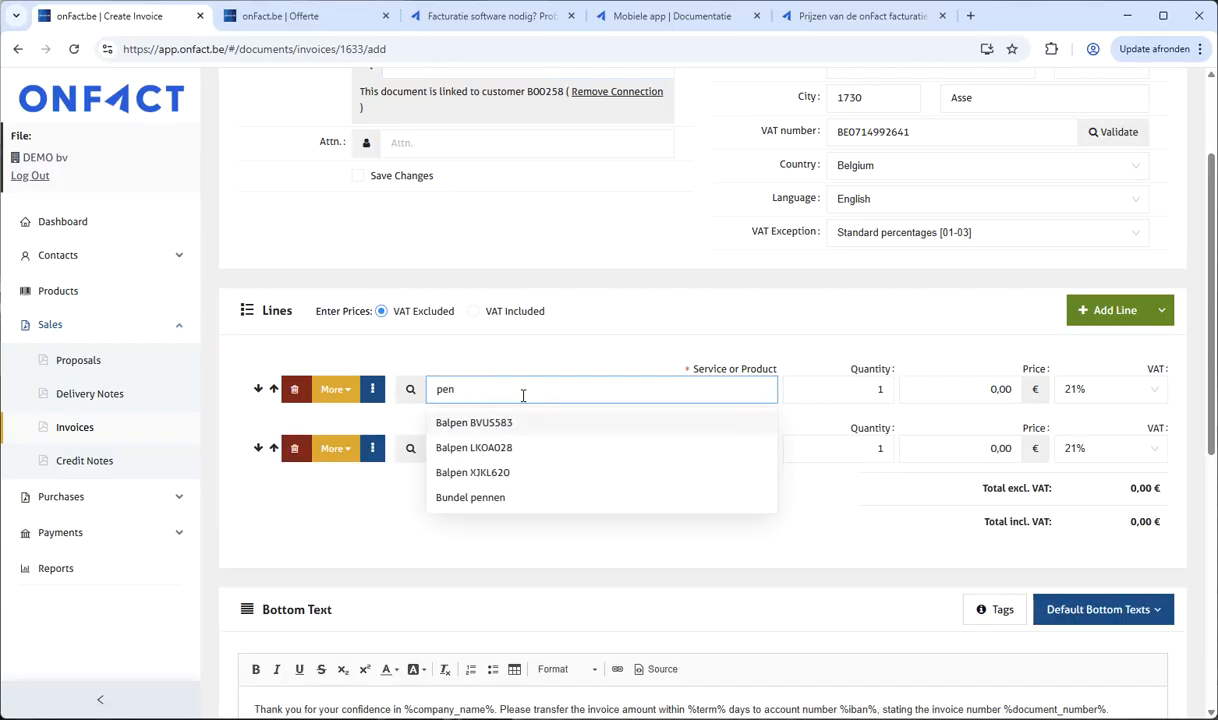
{"action": "left_click", "coordinate": [515, 450]}
{"action": "left_click", "coordinate": [888, 393]}
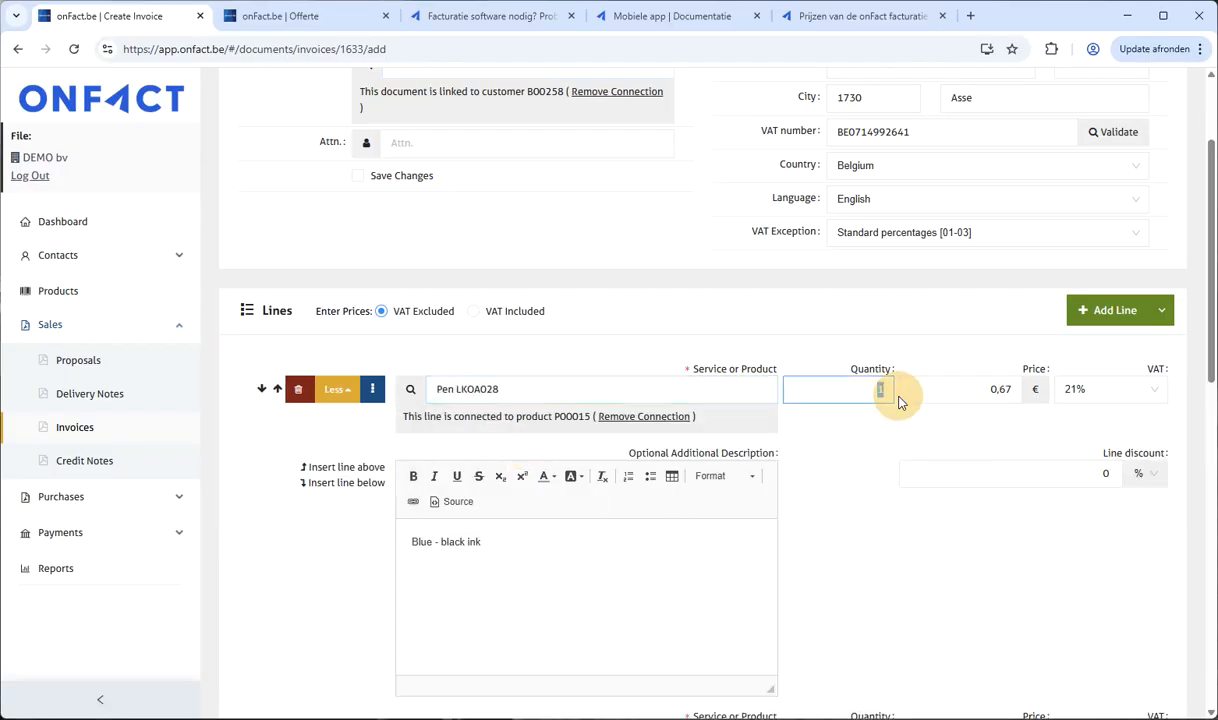
{"action": "type", "text": "1000"}
Step: Fill in the second invoice line as "Free text" with a price of 100 €
{"action": "scroll", "coordinate": [873, 506], "scroll_direction": "down", "scroll_amount": 2}
{"action": "left_click", "coordinate": [670, 583]}
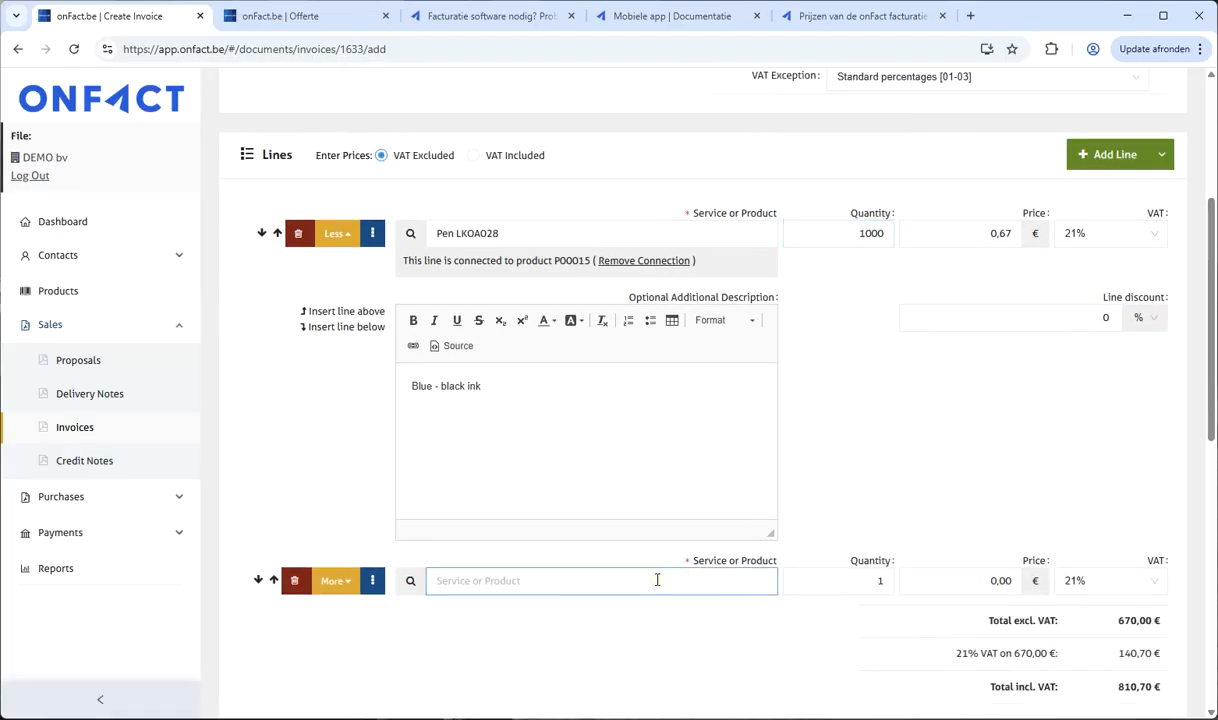
{"action": "type", "text": "Free text"}
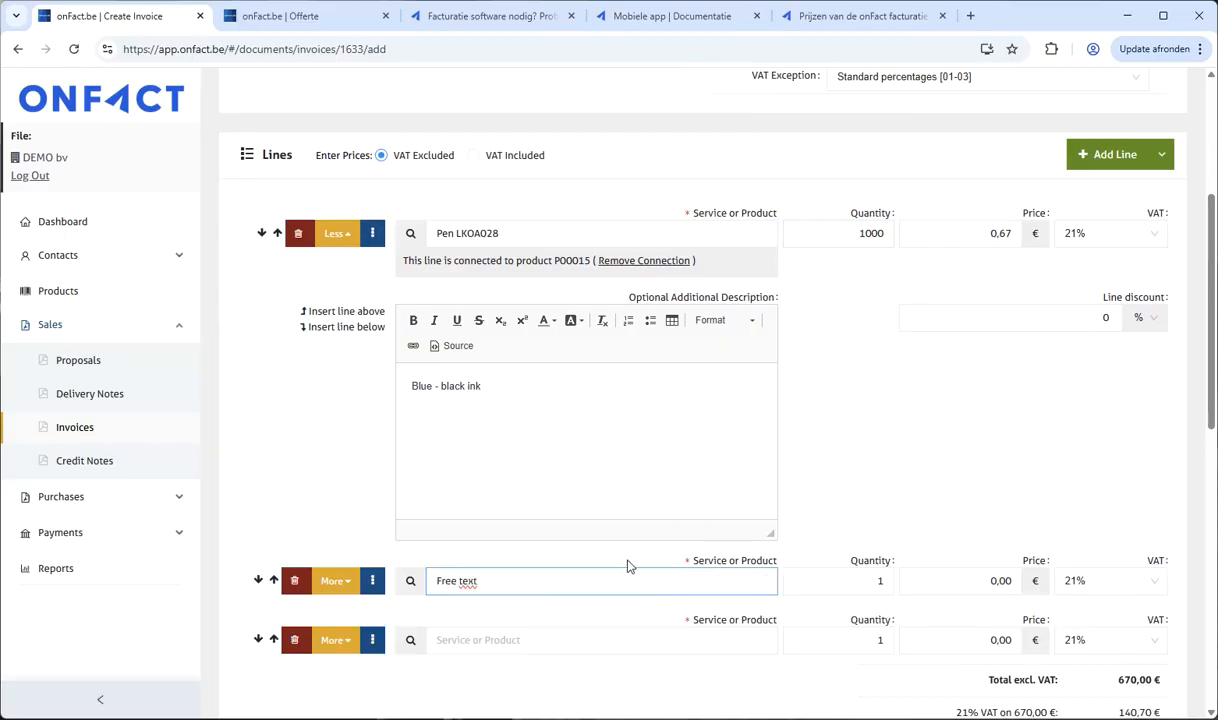
{"action": "left_click", "coordinate": [1022, 580]}
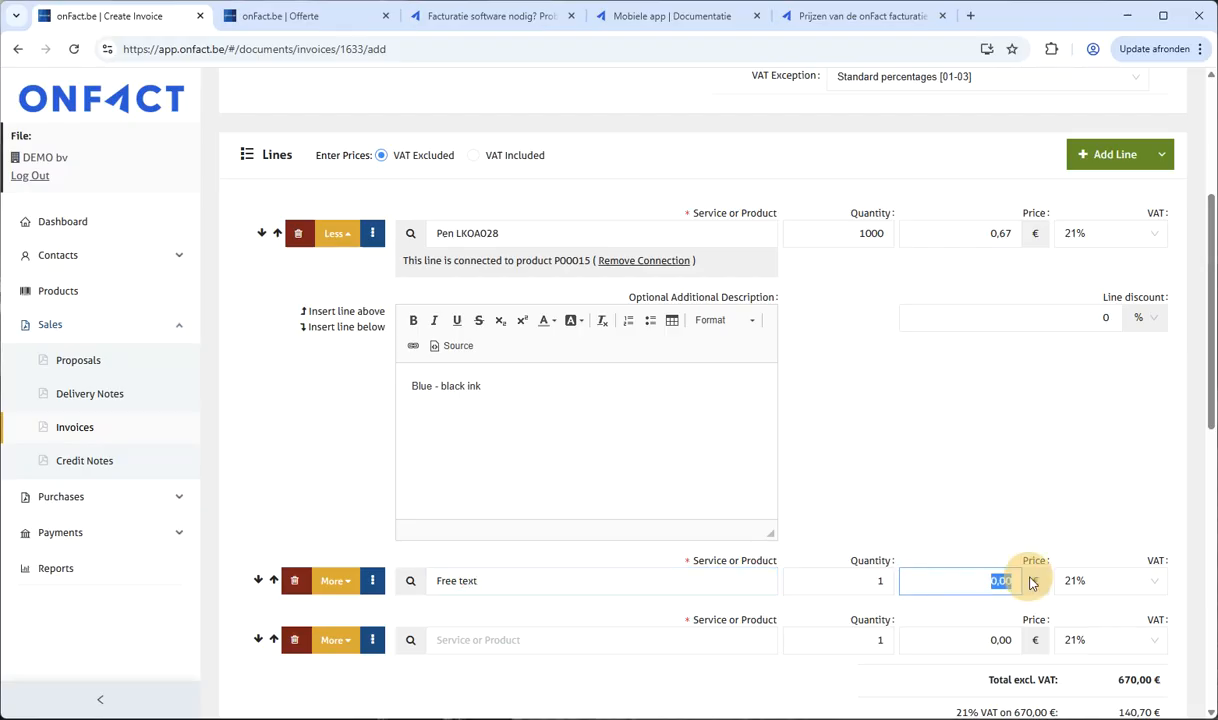
{"action": "type", "text": "100"}
{"action": "left_click", "coordinate": [1010, 490]}
Step: Examine the invoice's bottom text, including its company name, payment term and IBAN tags
{"action": "scroll", "coordinate": [1010, 490], "scroll_direction": "down", "scroll_amount": 3}
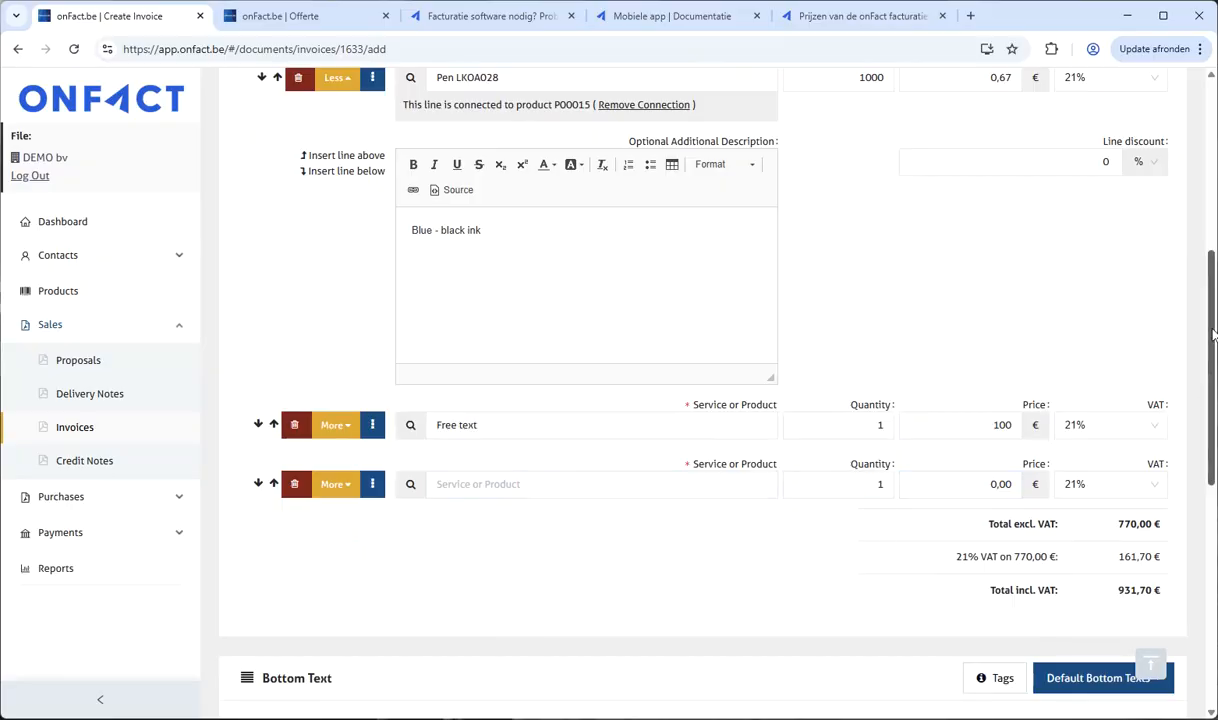
{"action": "left_click_drag", "start_coordinate": [1212, 335], "coordinate": [1212, 356]}
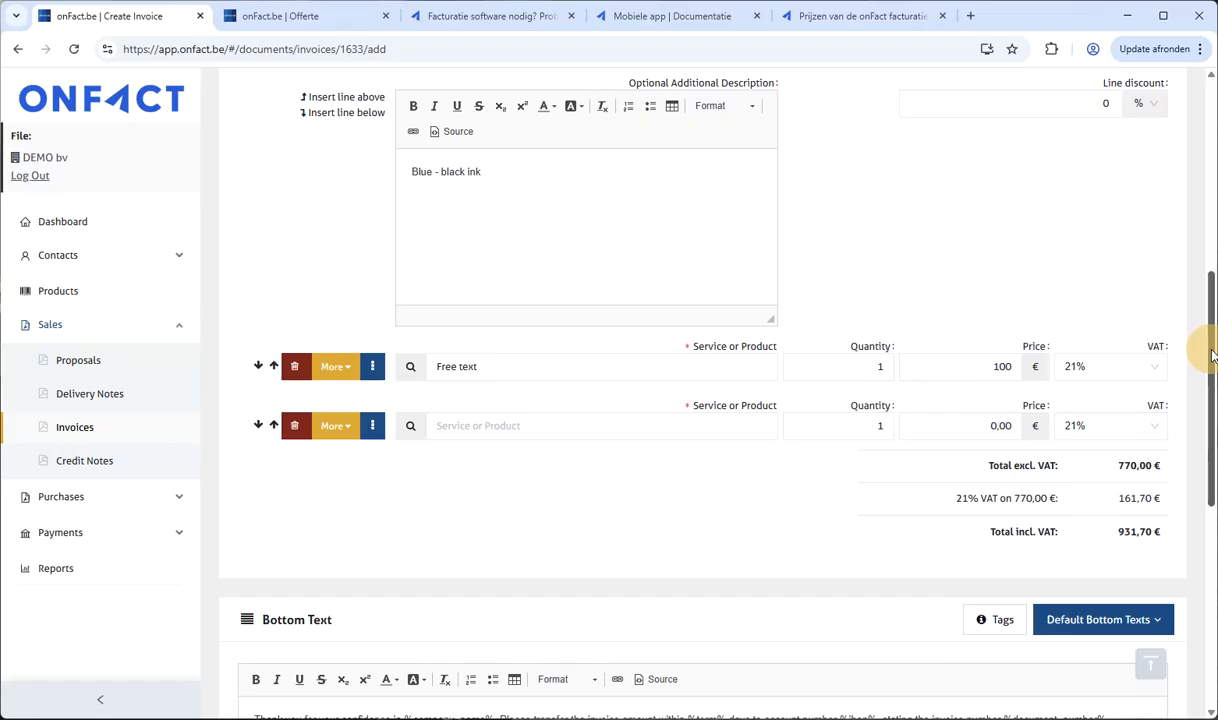
{"action": "left_click_drag", "start_coordinate": [1212, 355], "coordinate": [1208, 456]}
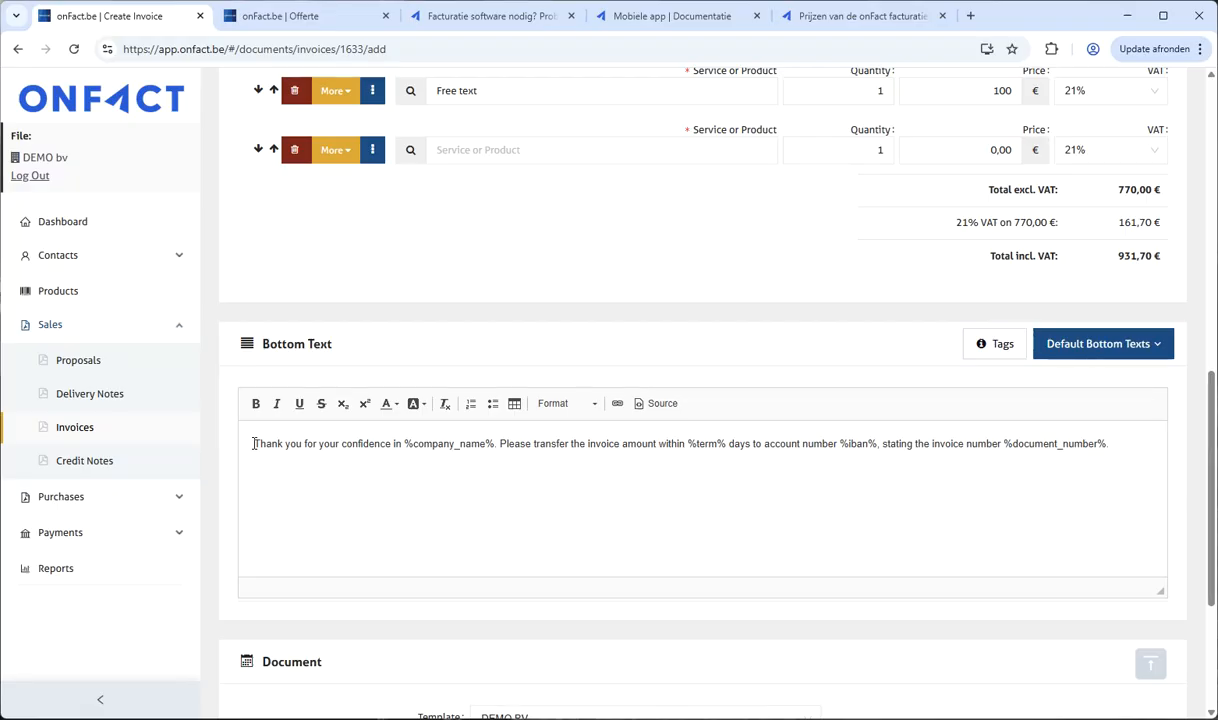
{"action": "left_click", "coordinate": [255, 444]}
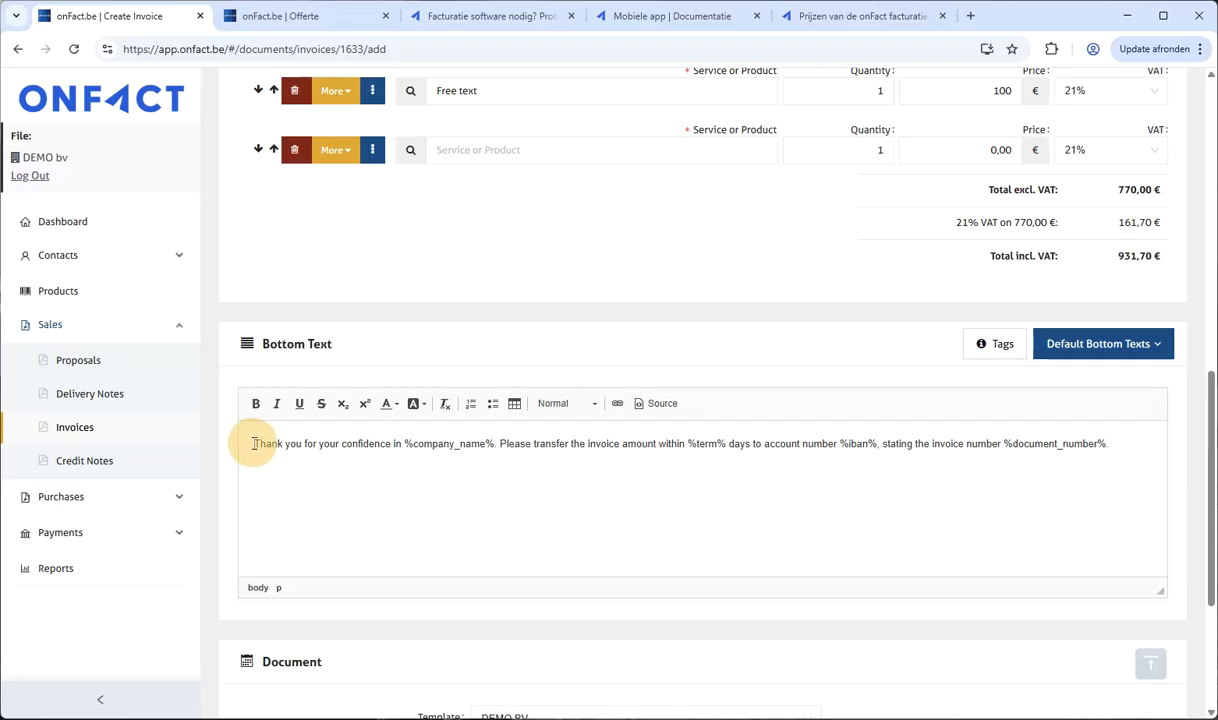
{"action": "left_click_drag", "start_coordinate": [255, 444], "coordinate": [497, 446]}
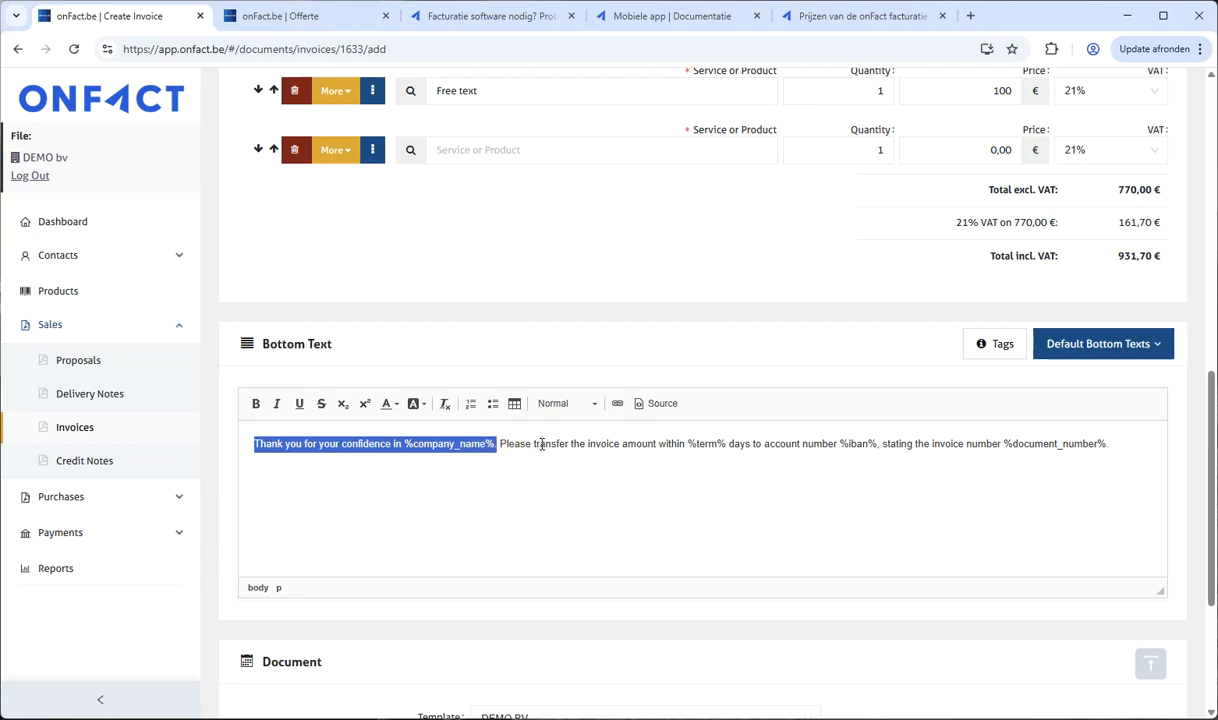
{"action": "left_click_drag", "start_coordinate": [688, 444], "coordinate": [727, 447]}
{"action": "left_click", "coordinate": [838, 444]}
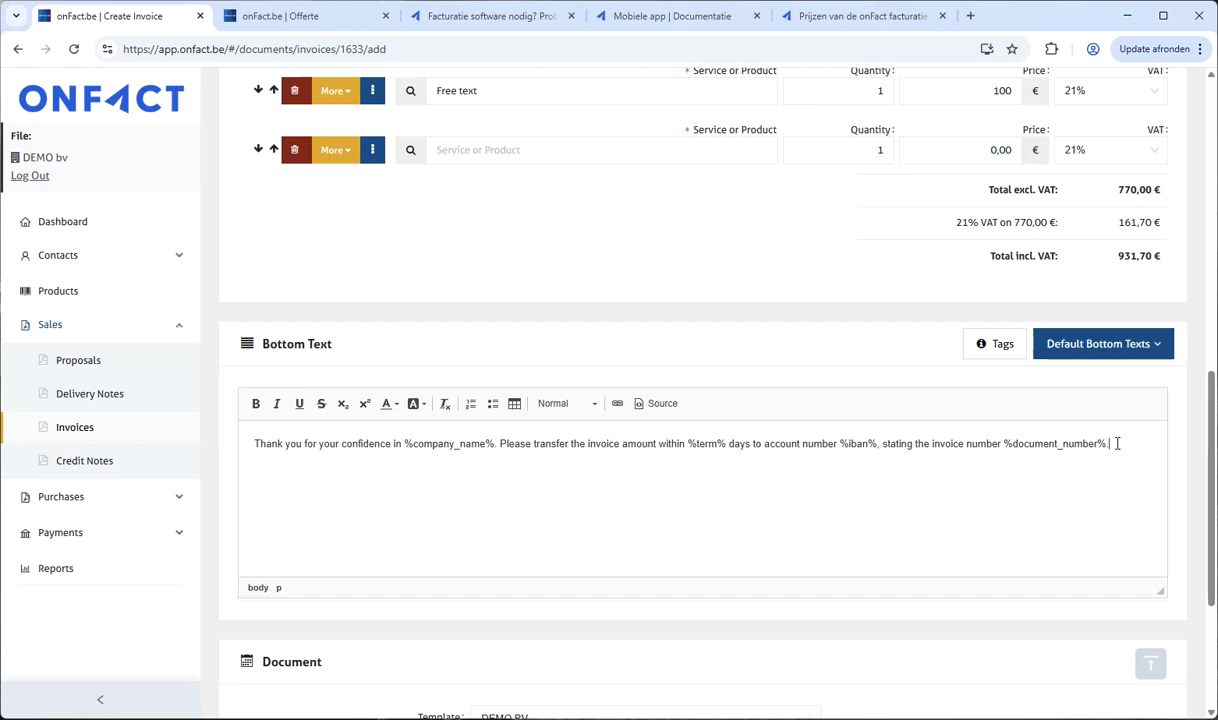
Step: Review the invoice's document settings: template, date, order reference and the unit options for the general discount
{"action": "scroll", "coordinate": [1117, 443], "scroll_direction": "down", "scroll_amount": 3}
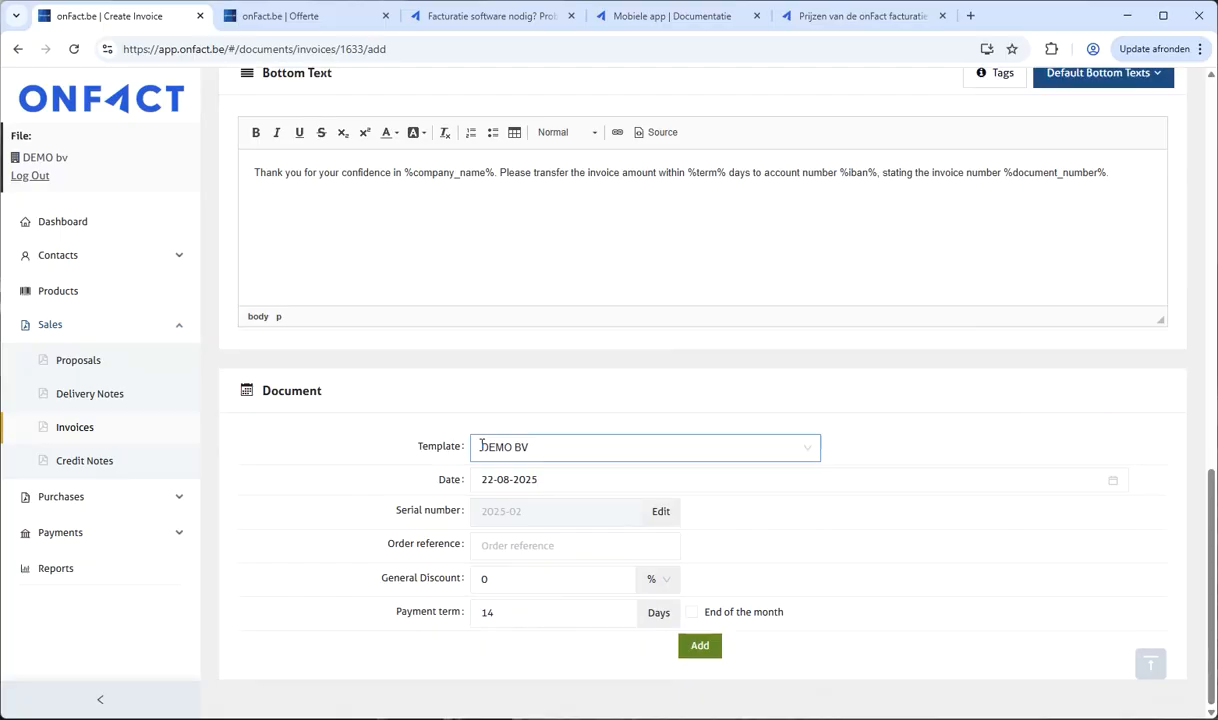
{"action": "left_click", "coordinate": [530, 480]}
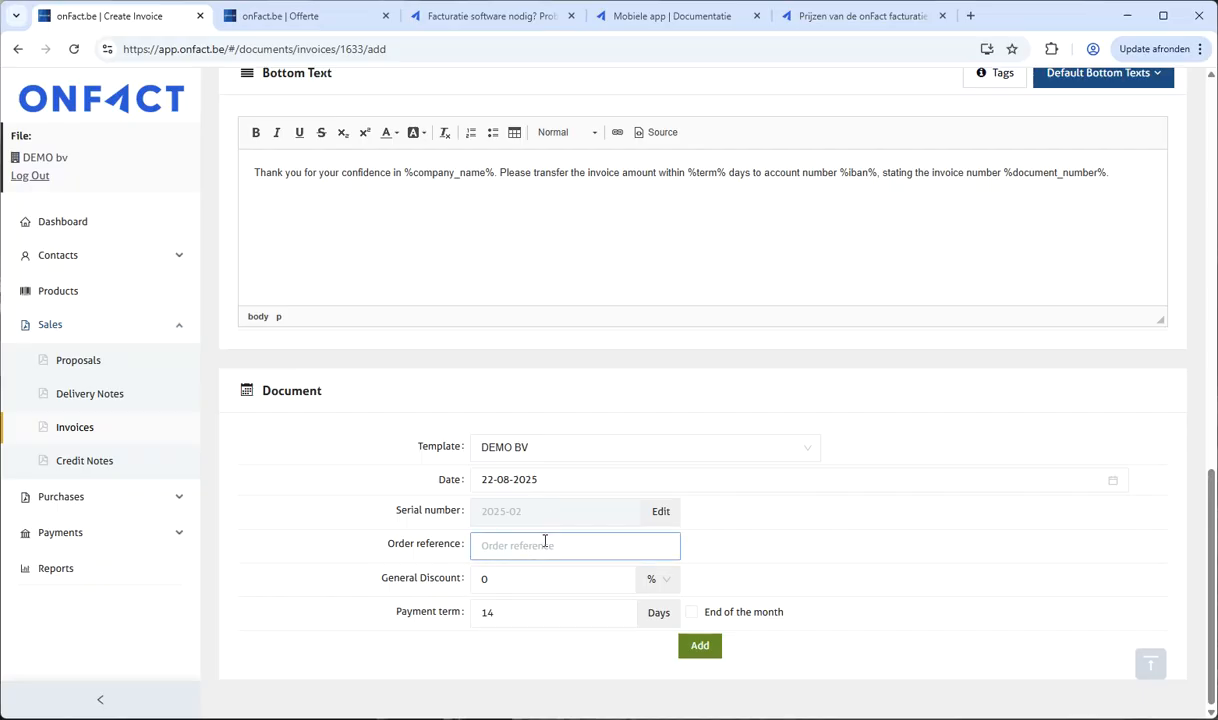
{"action": "left_click", "coordinate": [659, 580]}
{"action": "left_click", "coordinate": [770, 577]}
Step: Set the invoice's payment term to 30 days and add the invoice
{"action": "left_click", "coordinate": [564, 614]}
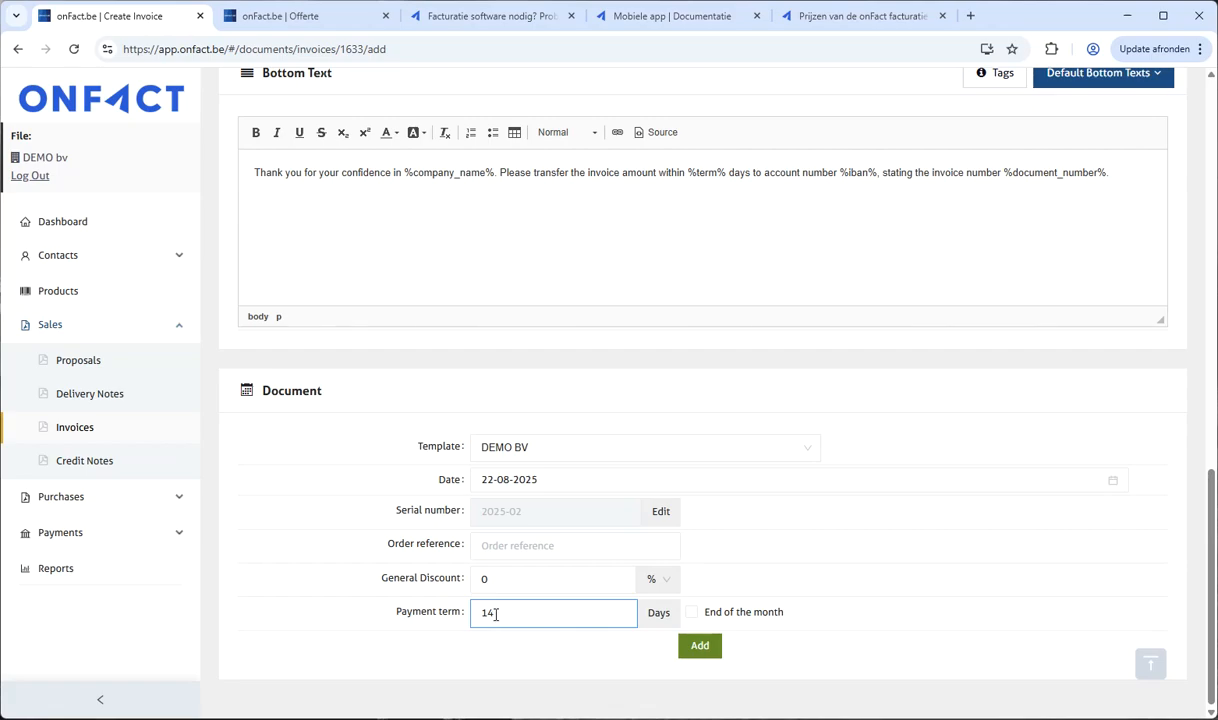
{"action": "left_click_drag", "start_coordinate": [495, 614], "coordinate": [436, 613]}
{"action": "type", "text": "30"}
{"action": "left_click", "coordinate": [590, 654]}
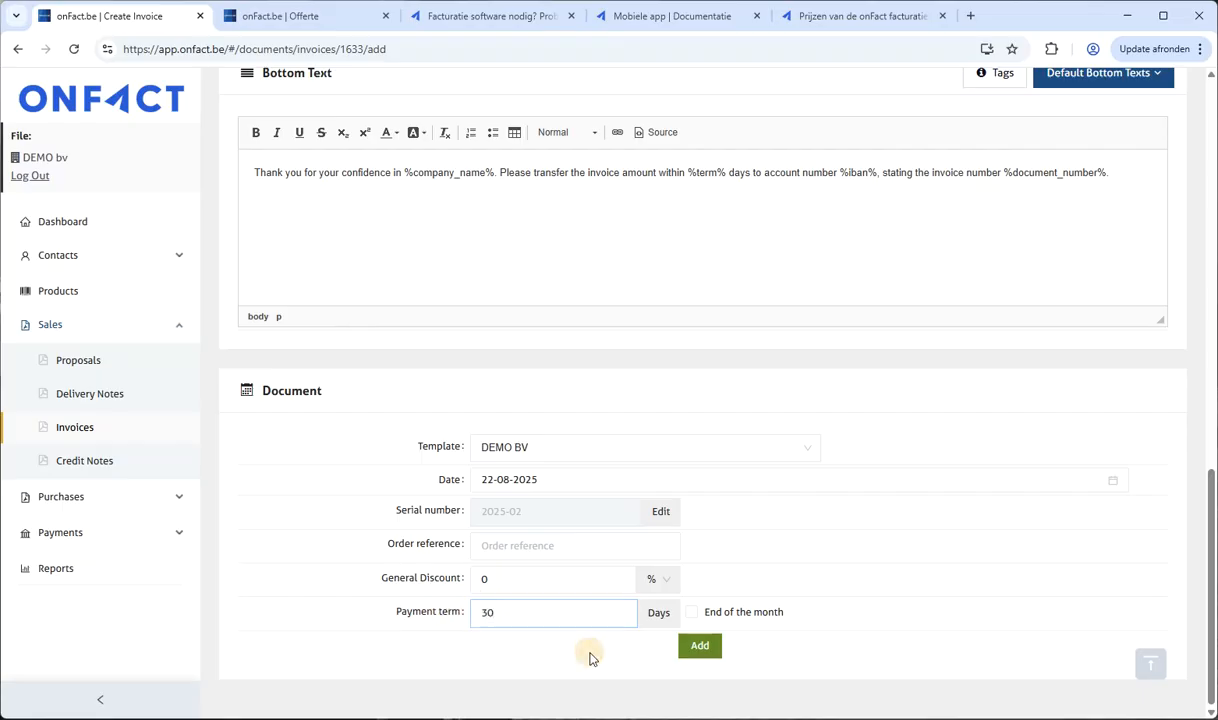
{"action": "left_click", "coordinate": [699, 647]}
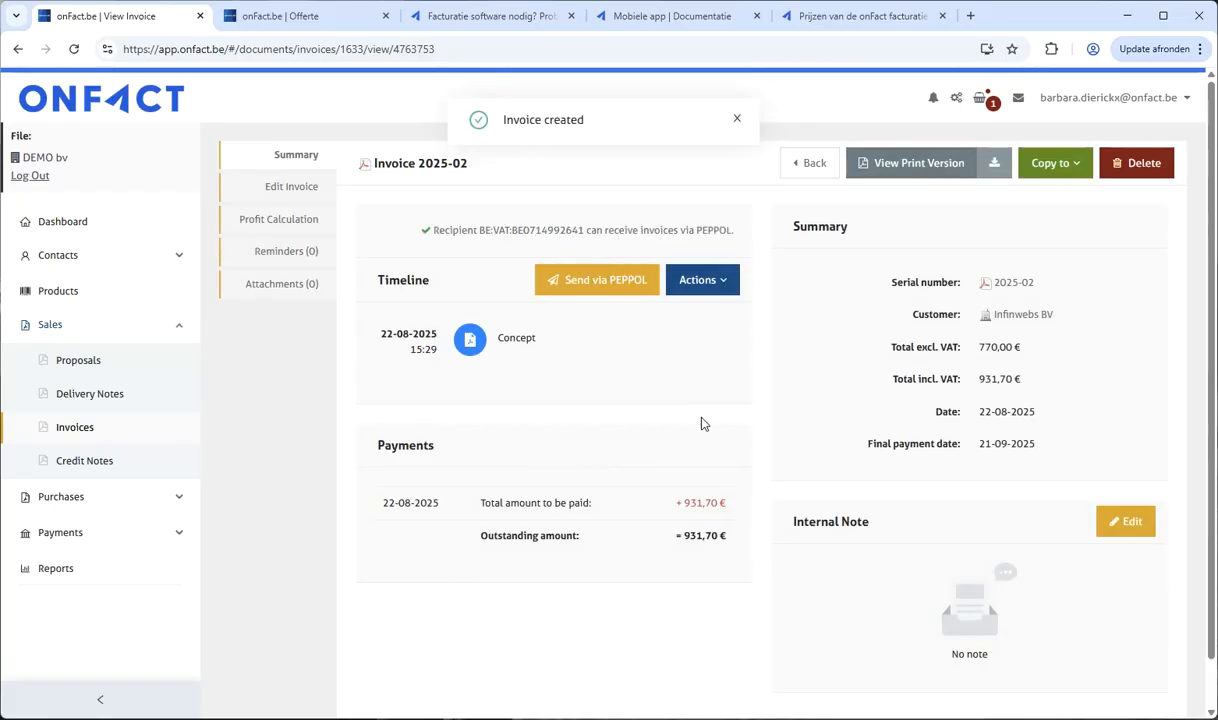
Step: Open the invoice's print version and check its lines, total and the filled-in payment text under the total
{"action": "left_click", "coordinate": [918, 165]}
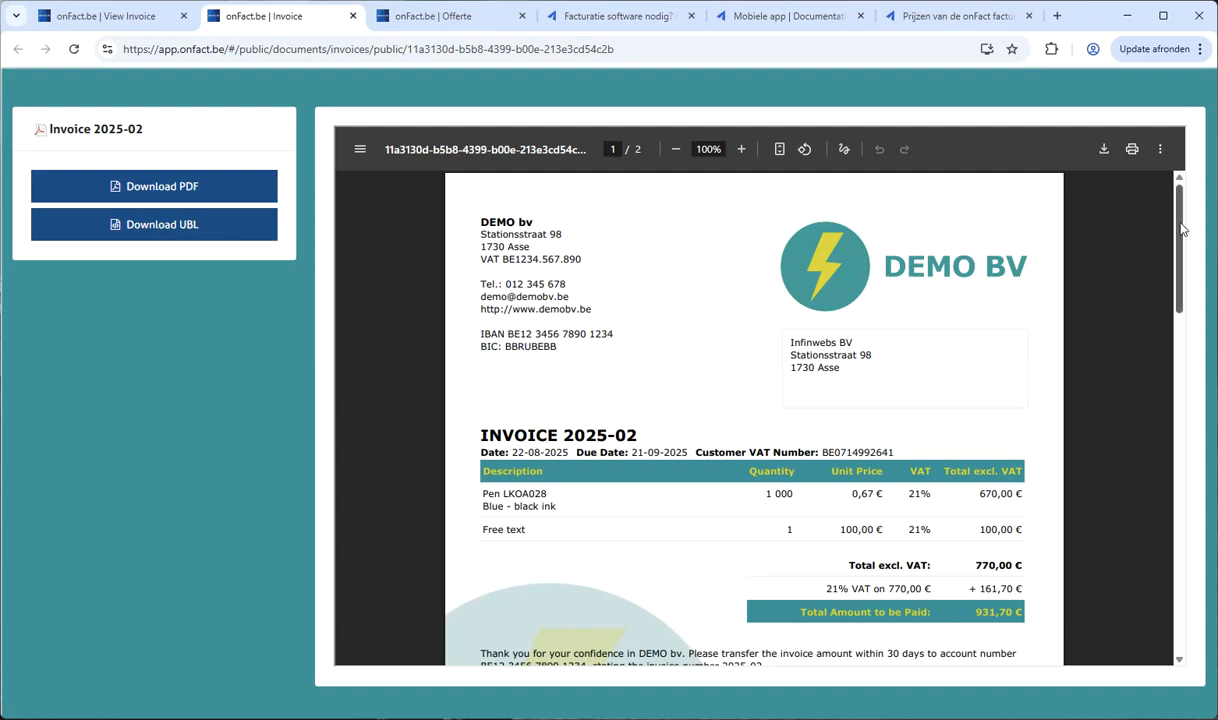
{"action": "left_click_drag", "start_coordinate": [1180, 229], "coordinate": [1180, 292]}
{"action": "left_click_drag", "start_coordinate": [462, 424], "coordinate": [781, 453]}
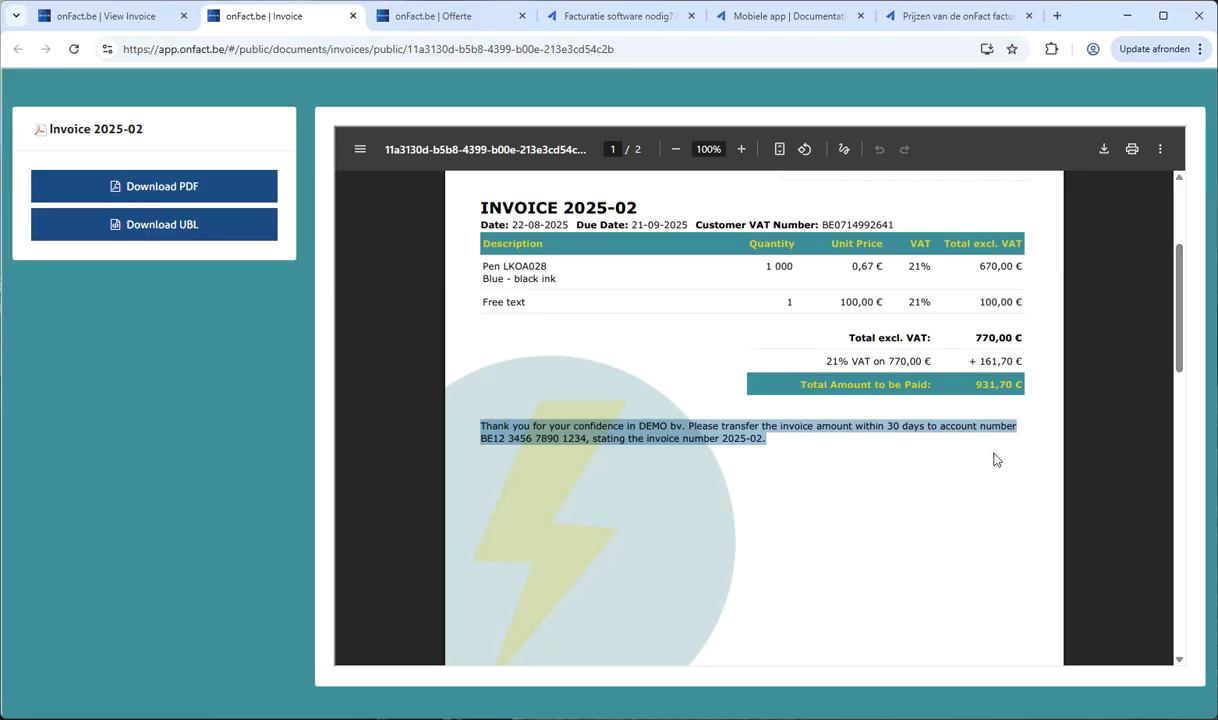
{"action": "left_click", "coordinate": [920, 440]}
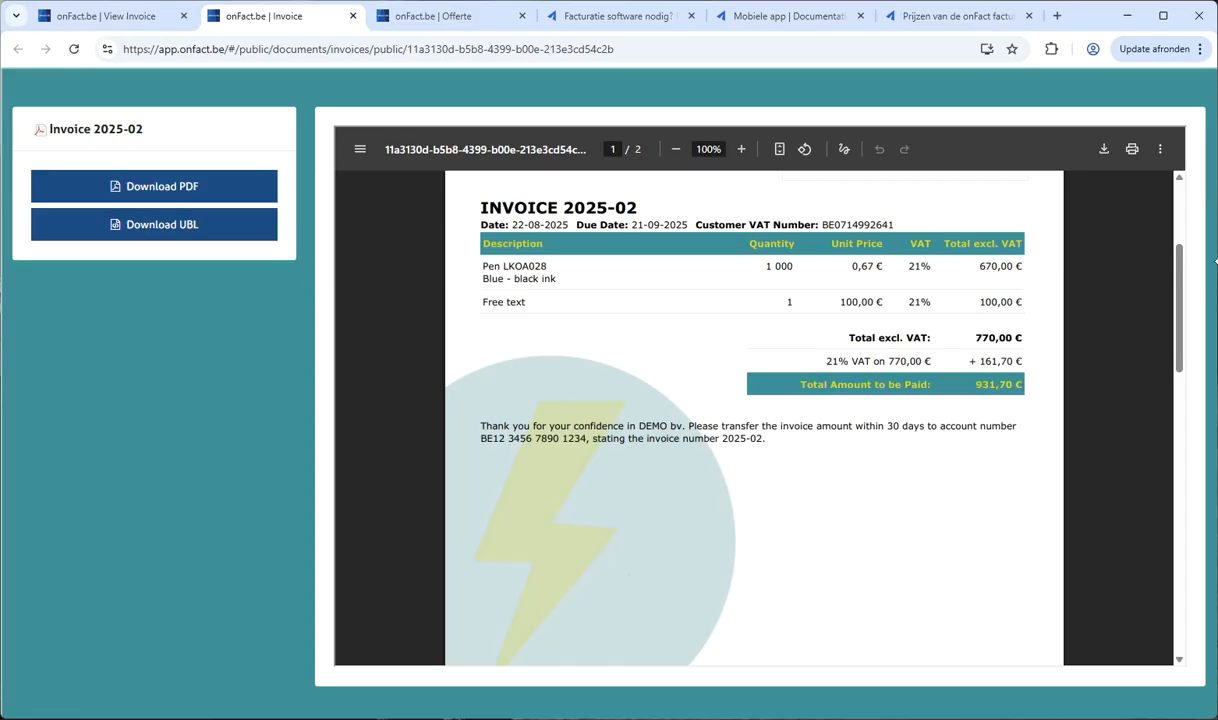
{"action": "left_click_drag", "start_coordinate": [1180, 285], "coordinate": [1193, 220]}
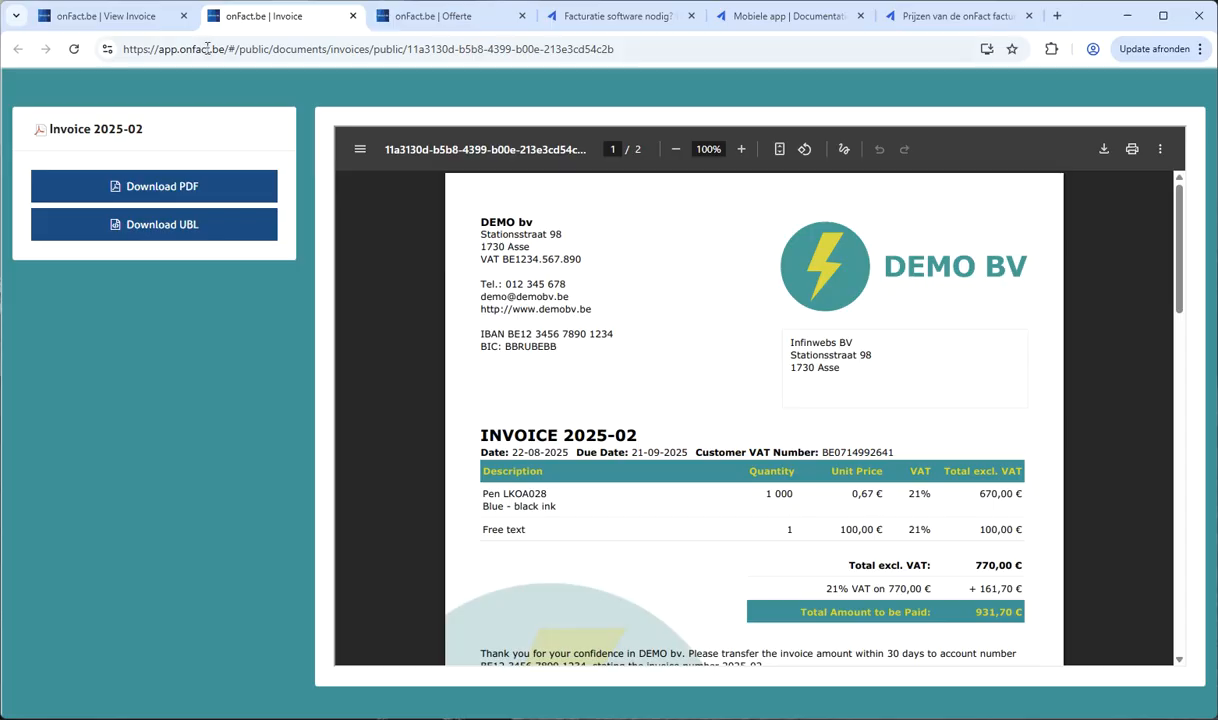
Step: Reopen the Infinwebs BV concept invoice from the invoices list and send it via PEPPOL with scheme BE:VAT (9925)
{"action": "left_click", "coordinate": [129, 21]}
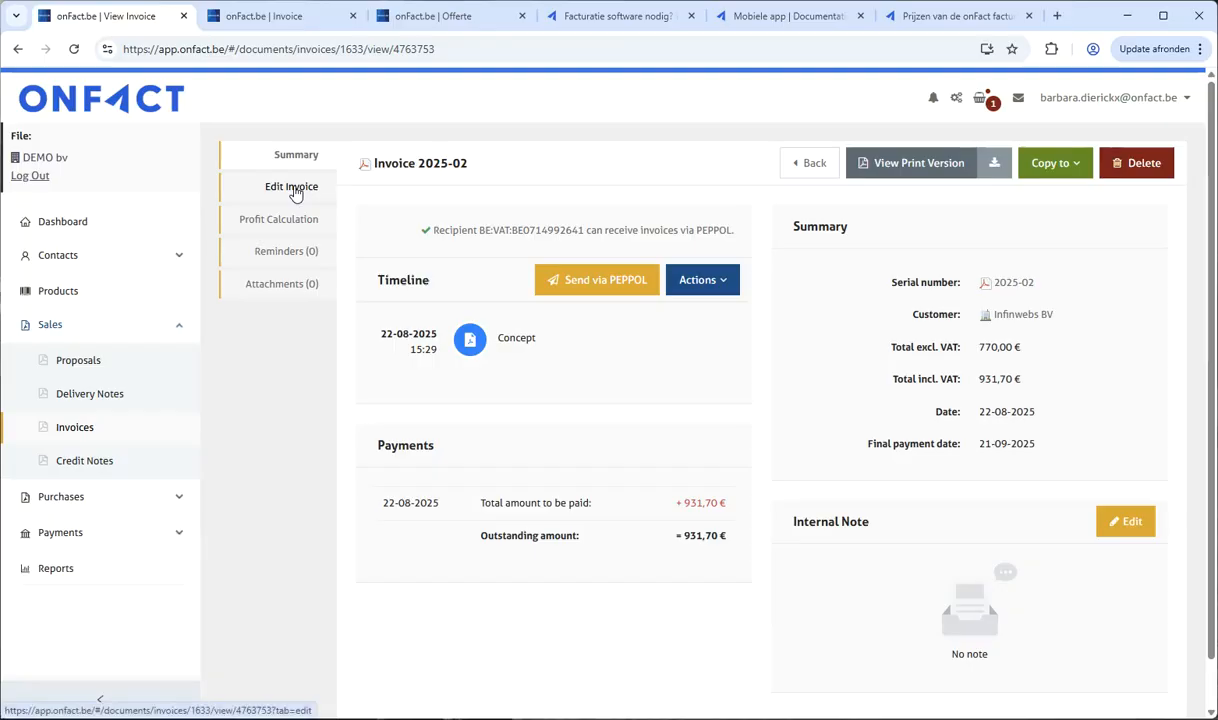
{"action": "left_click", "coordinate": [75, 428]}
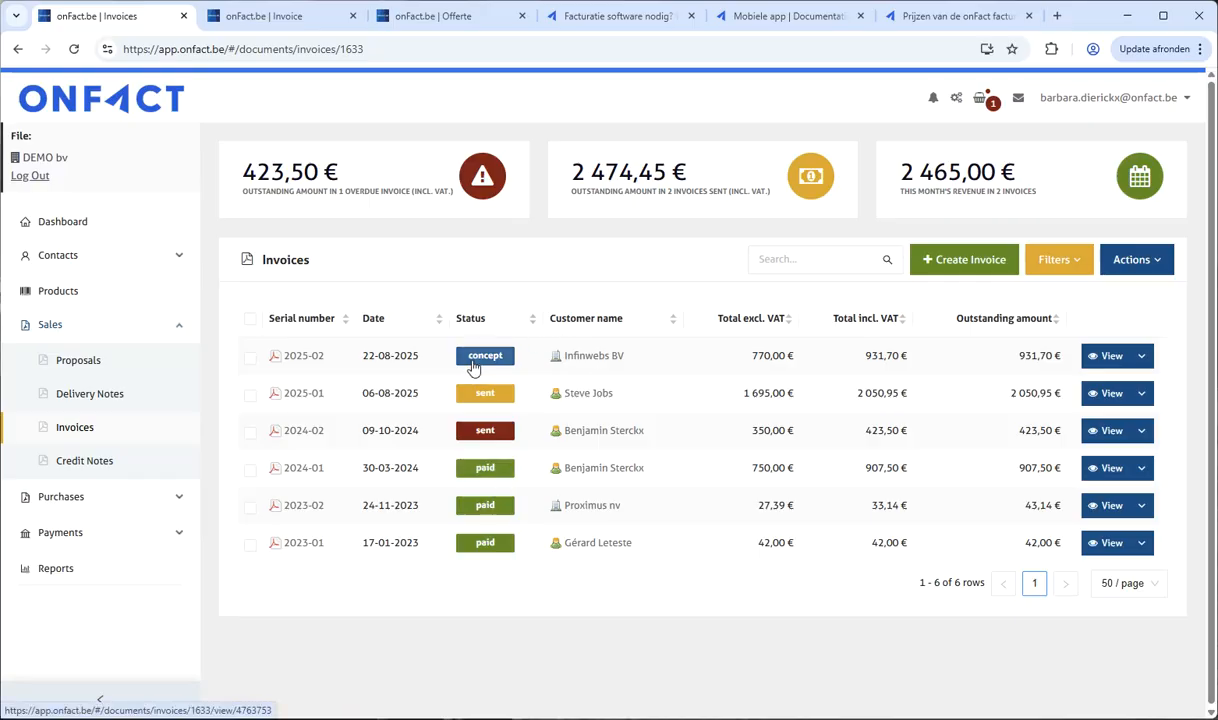
{"action": "left_click", "coordinate": [1107, 359]}
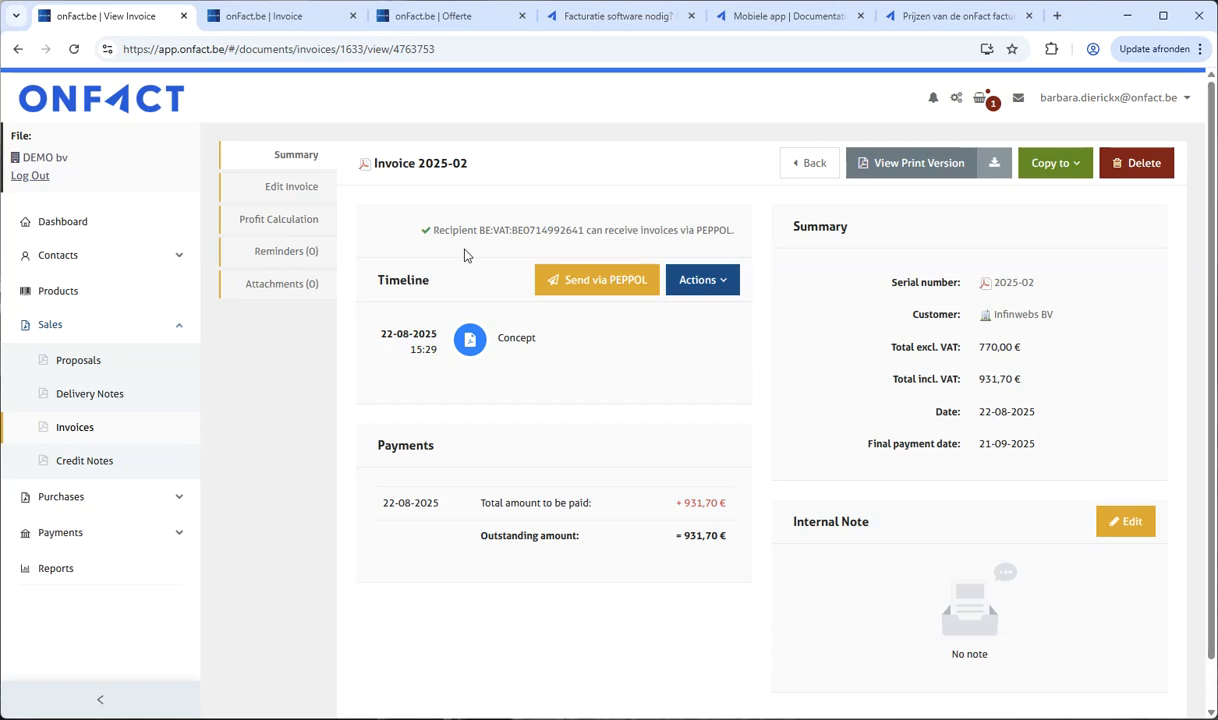
{"action": "left_click", "coordinate": [605, 283]}
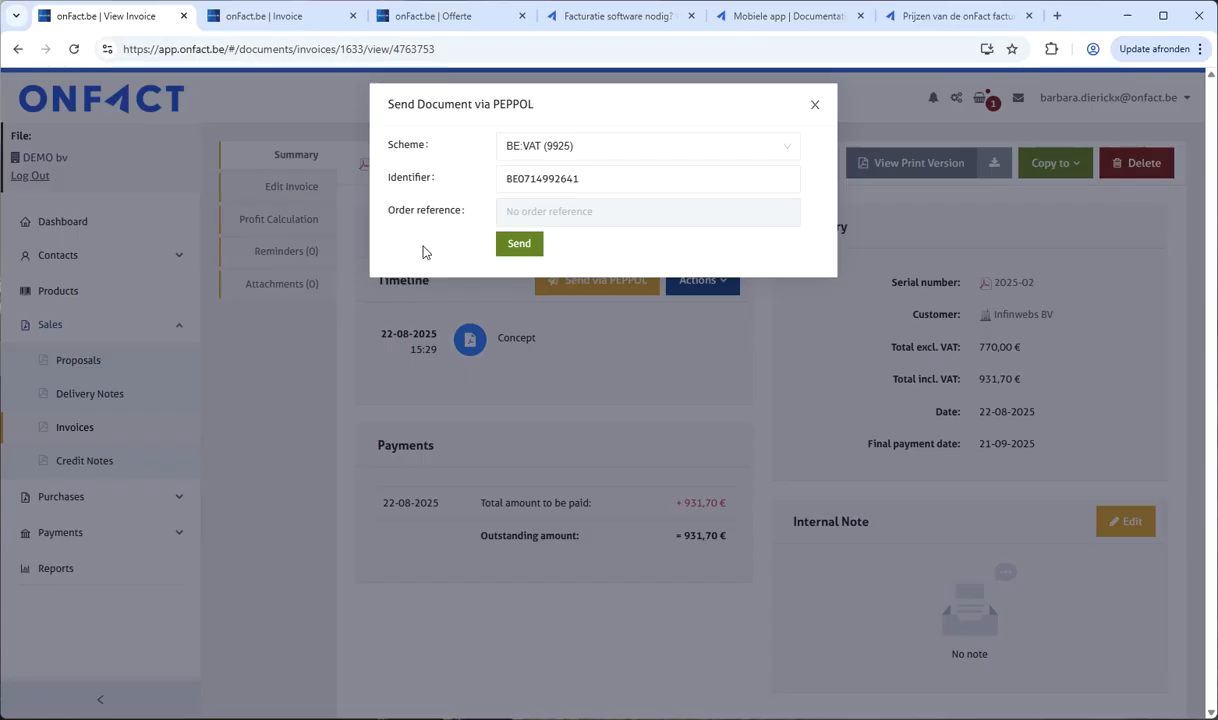
{"action": "left_click", "coordinate": [518, 246]}
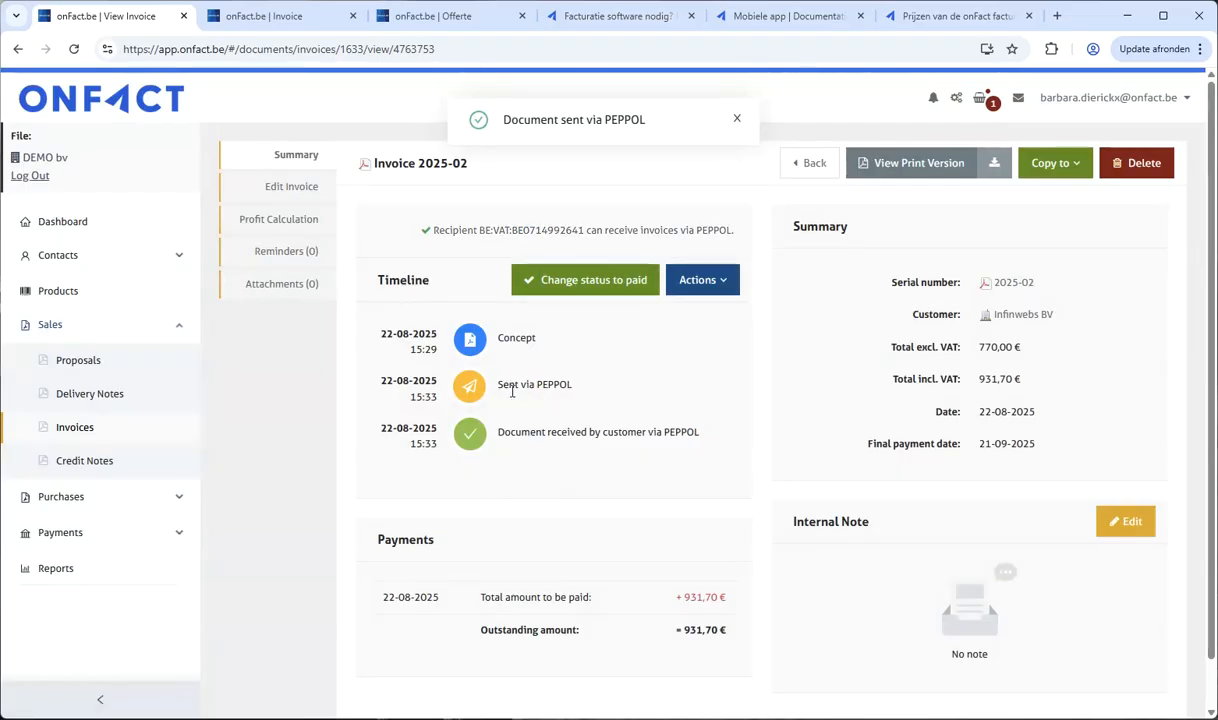
Step: Check the invoice timeline for the PEPPOL receipt status and look at the other sending and payment actions
{"action": "left_click_drag", "start_coordinate": [499, 432], "coordinate": [703, 441]}
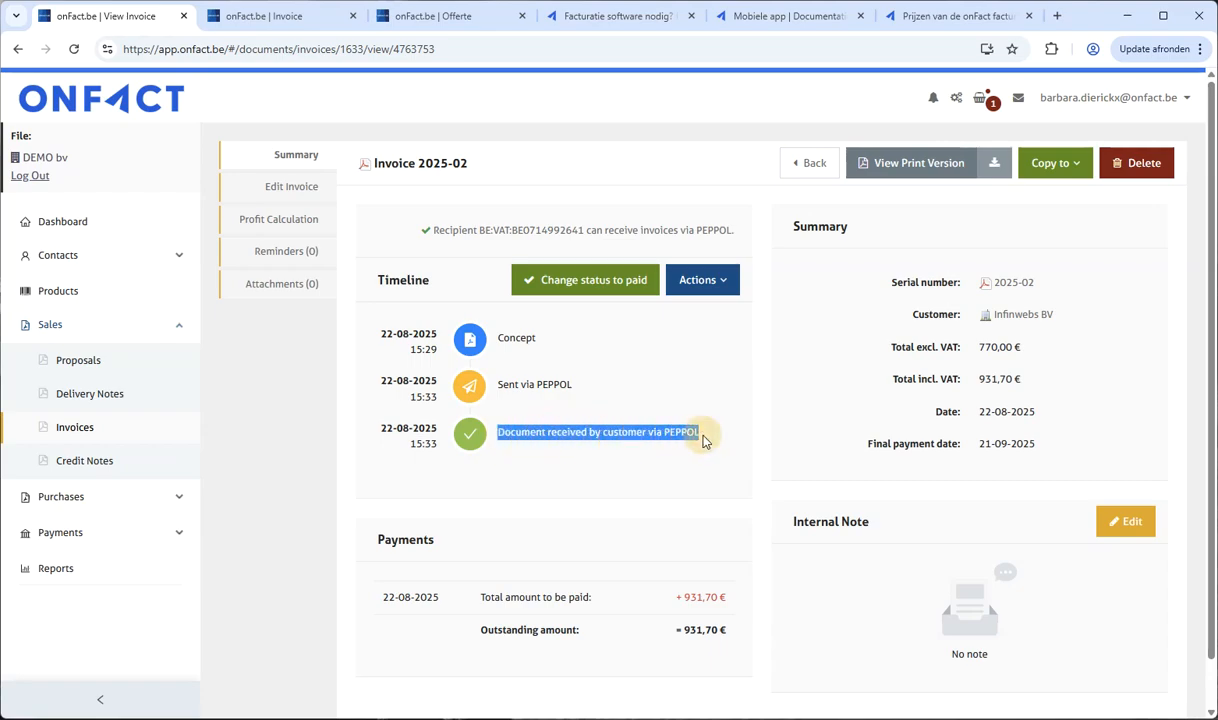
{"action": "left_click", "coordinate": [703, 441]}
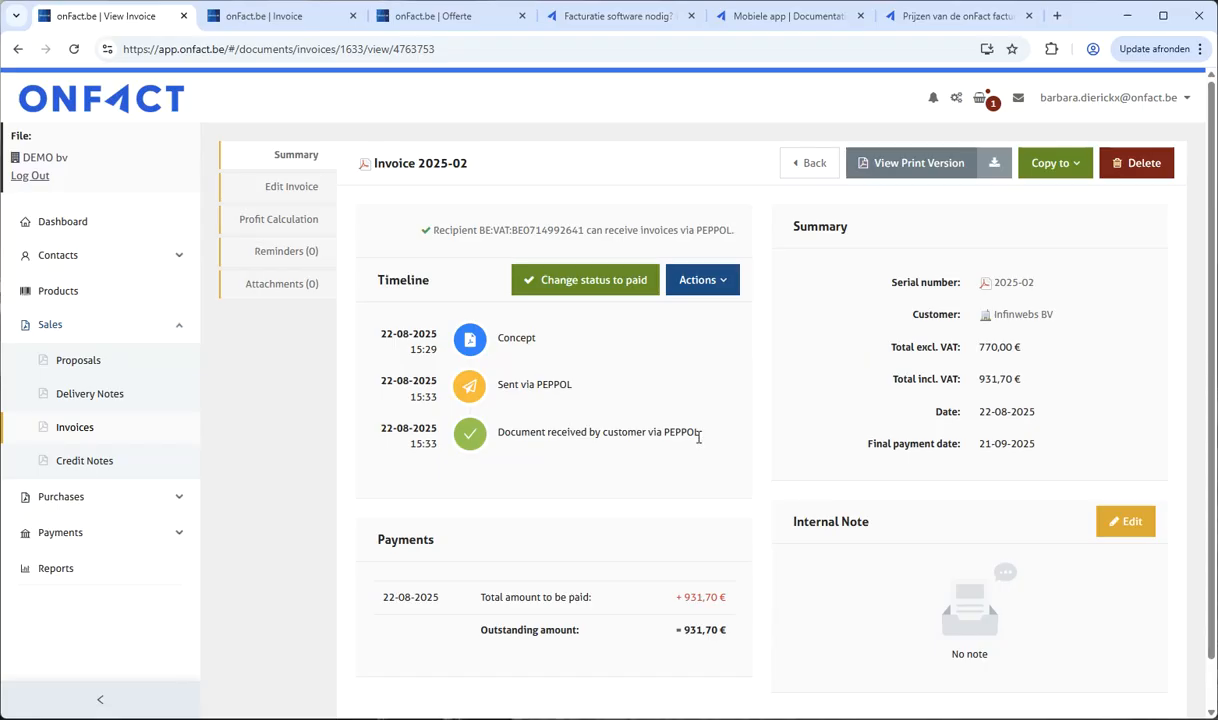
{"action": "left_click", "coordinate": [729, 290]}
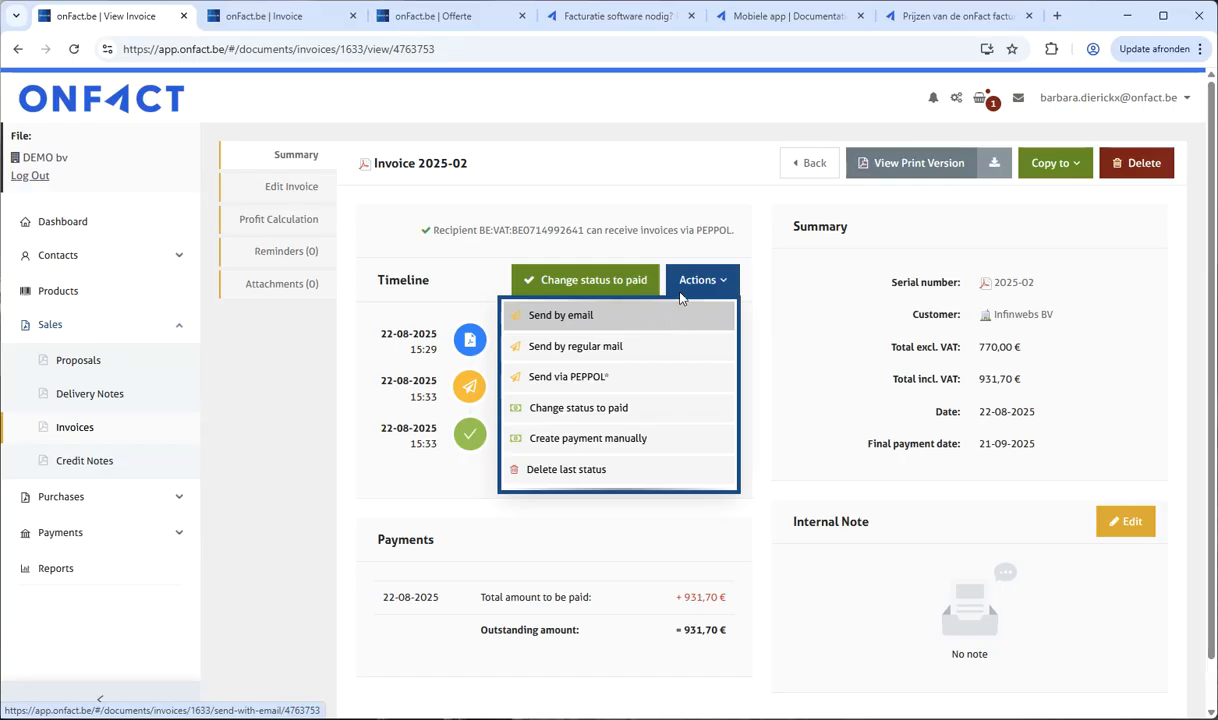
{"action": "left_click", "coordinate": [761, 319]}
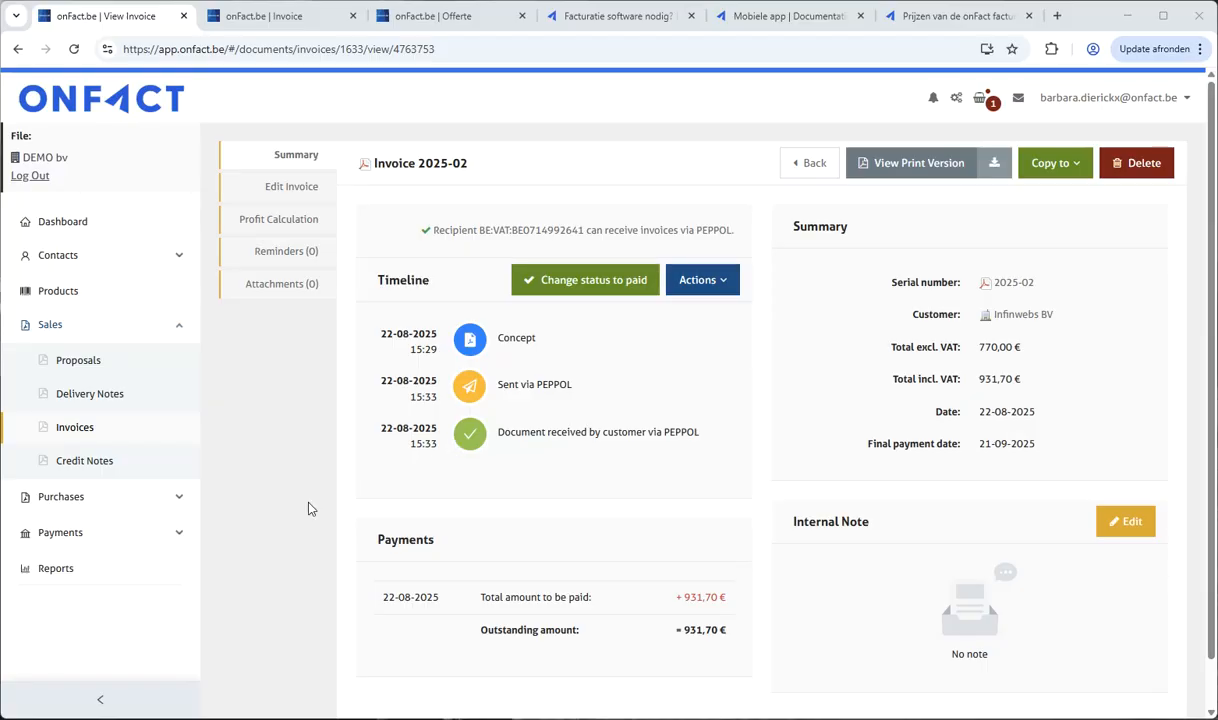
Step: Go from the purchases list to the documents to be processed and start processing the StarComm file DEMO Invoice_F250008.xml
{"action": "left_click", "coordinate": [62, 498]}
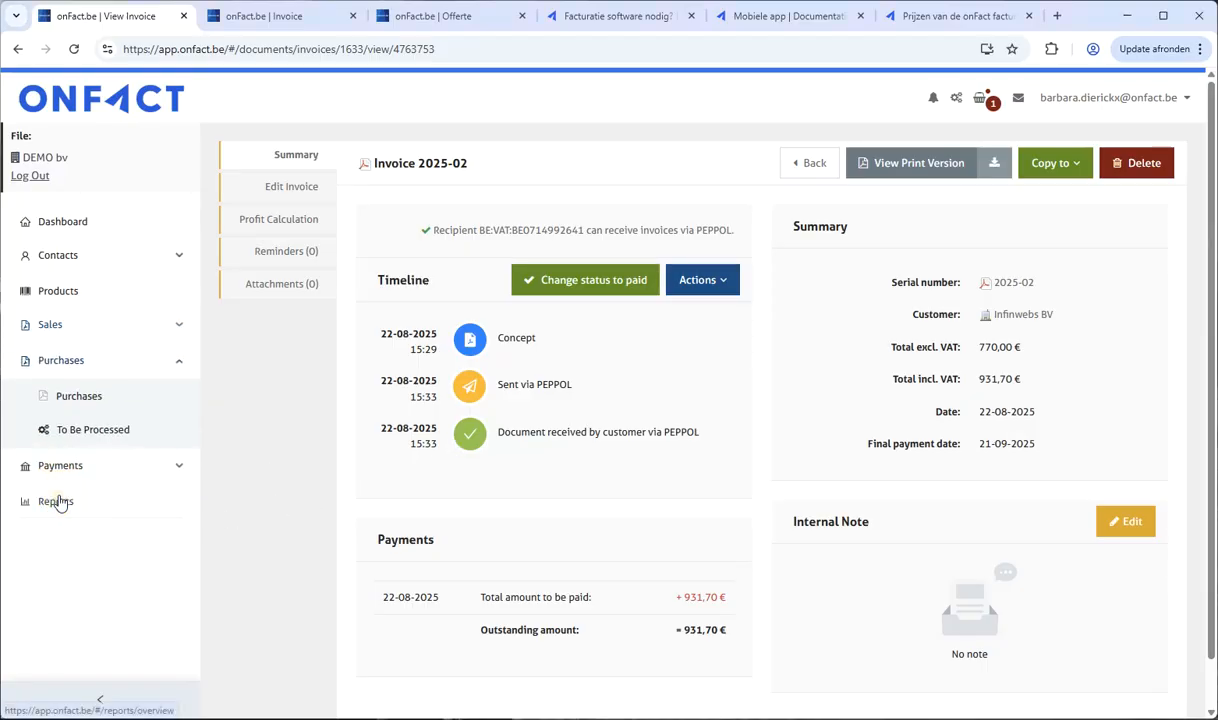
{"action": "left_click", "coordinate": [68, 398]}
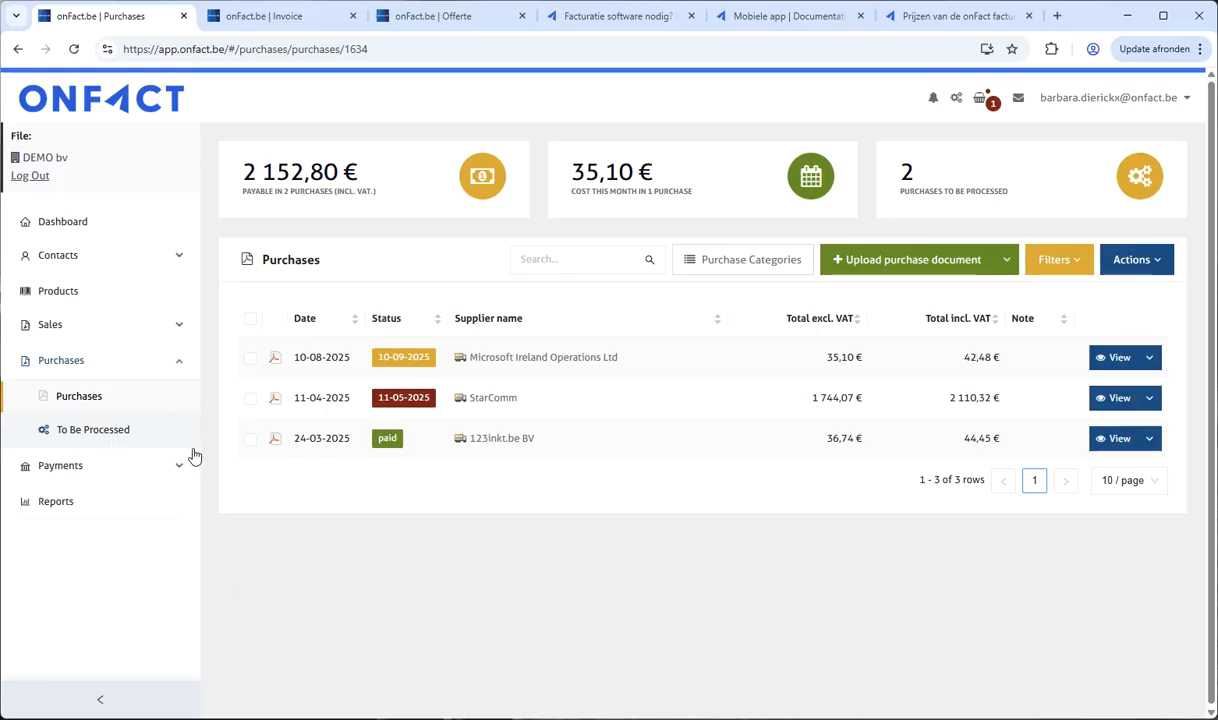
{"action": "left_click", "coordinate": [96, 432]}
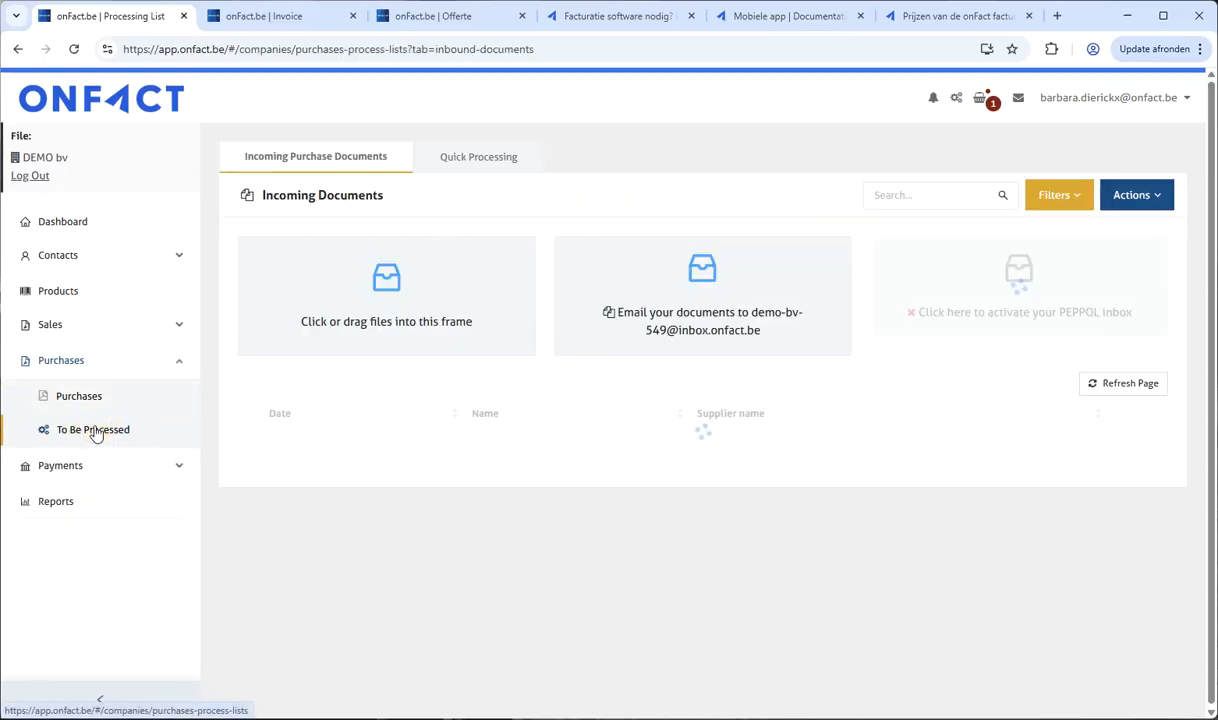
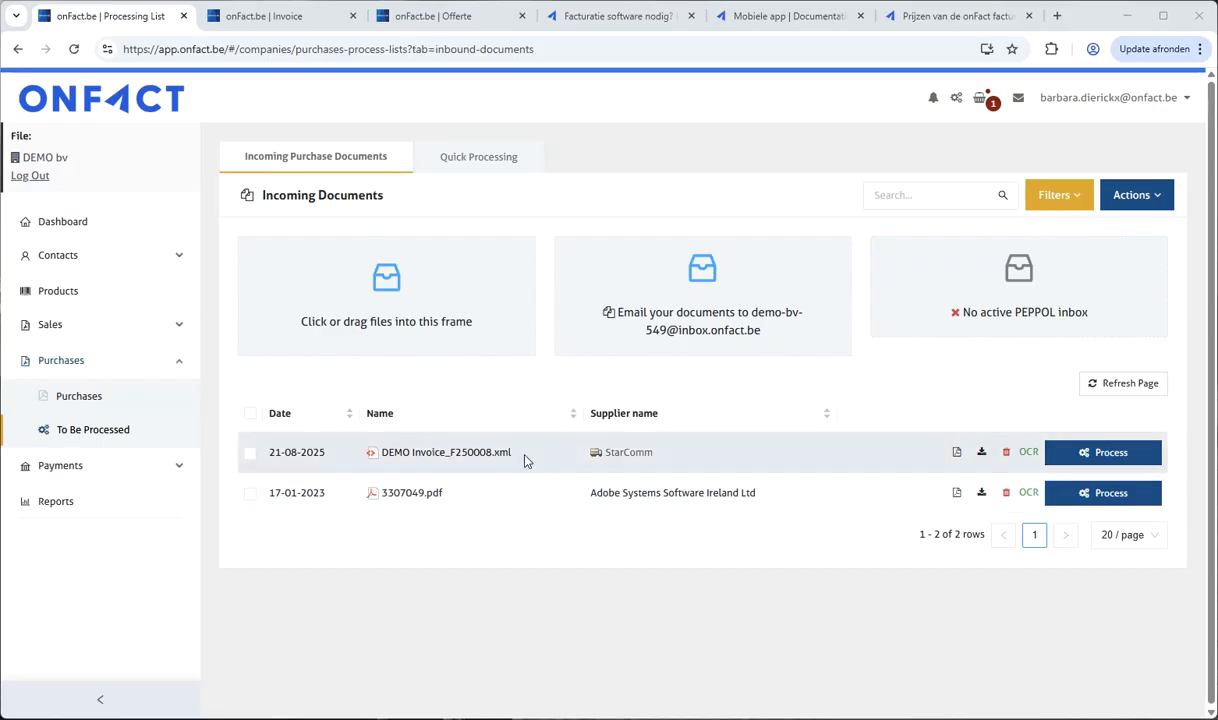
{"action": "left_click_drag", "start_coordinate": [494, 454], "coordinate": [509, 455]}
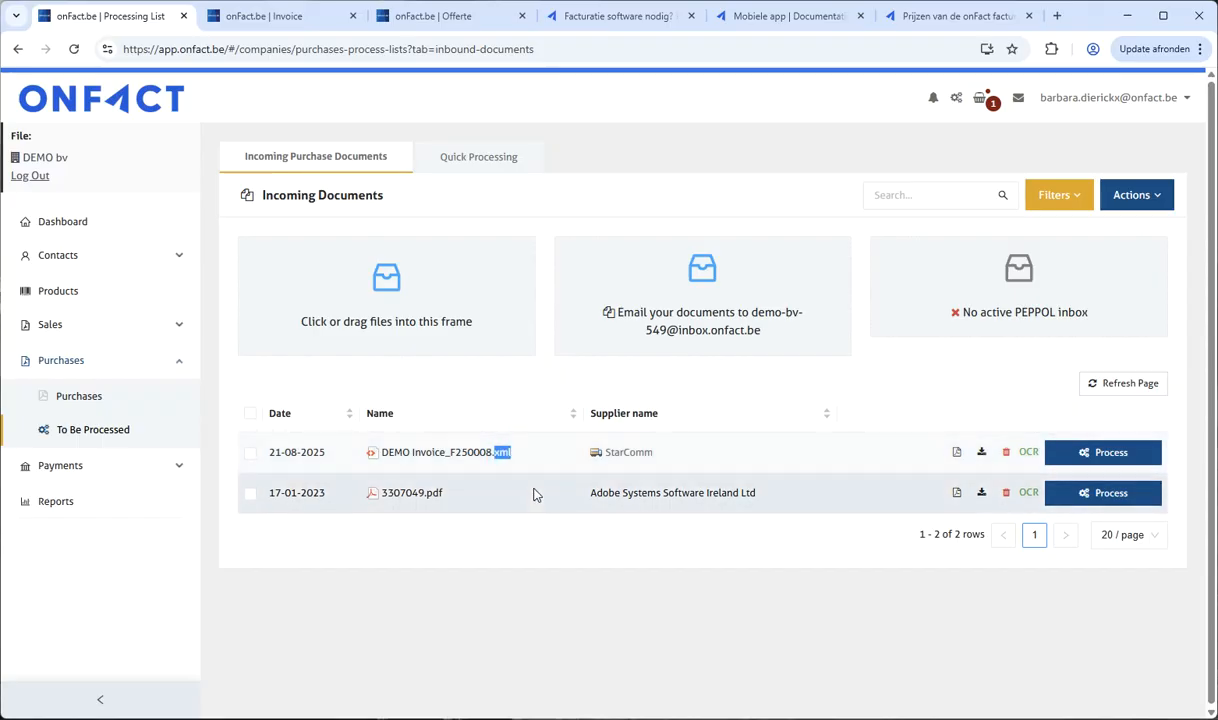
{"action": "left_click", "coordinate": [546, 544]}
{"action": "left_click", "coordinate": [1100, 457]}
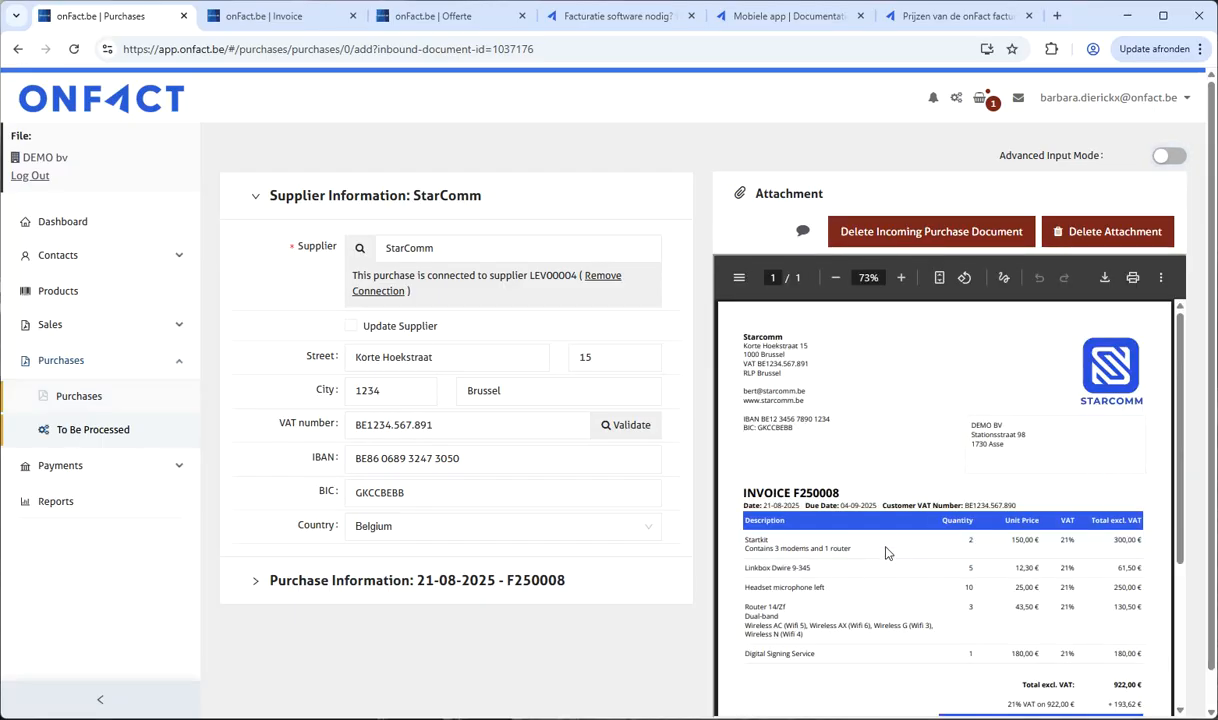
Step: Compare the StarComm supplier's name, address, VAT number, IBAN and BIC with the attached invoice
{"action": "left_click_drag", "start_coordinate": [1181, 358], "coordinate": [1178, 408]}
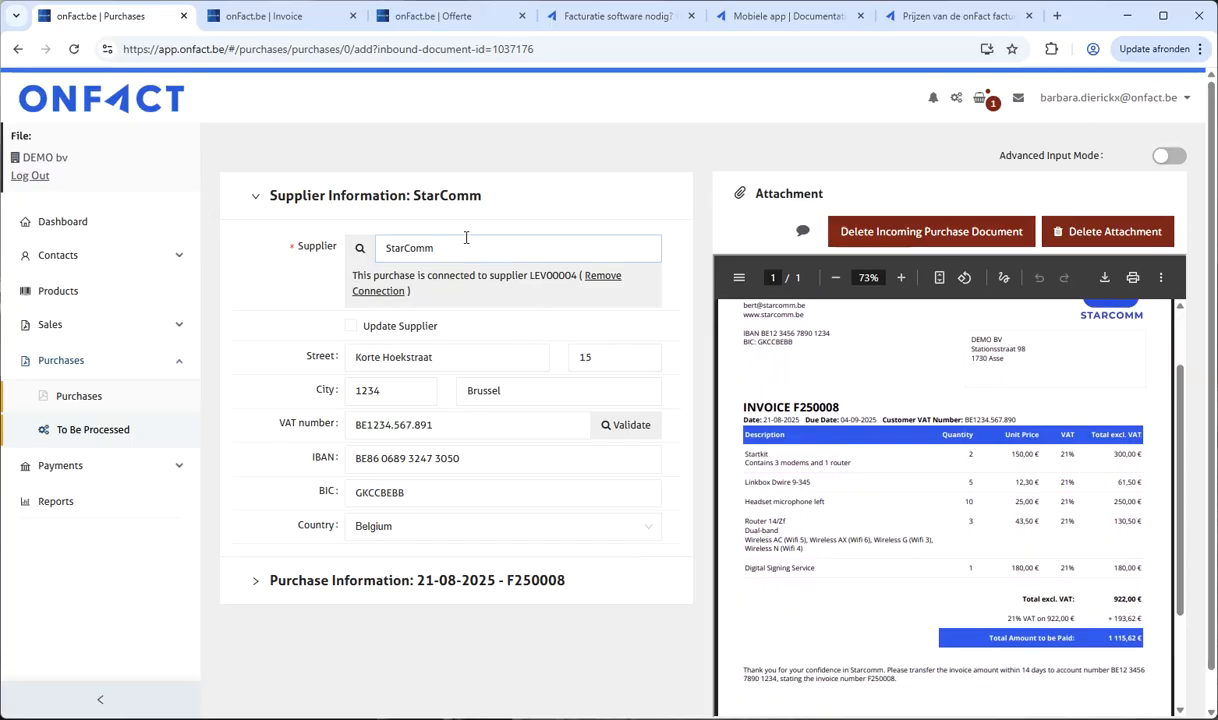
{"action": "left_click", "coordinate": [429, 247]}
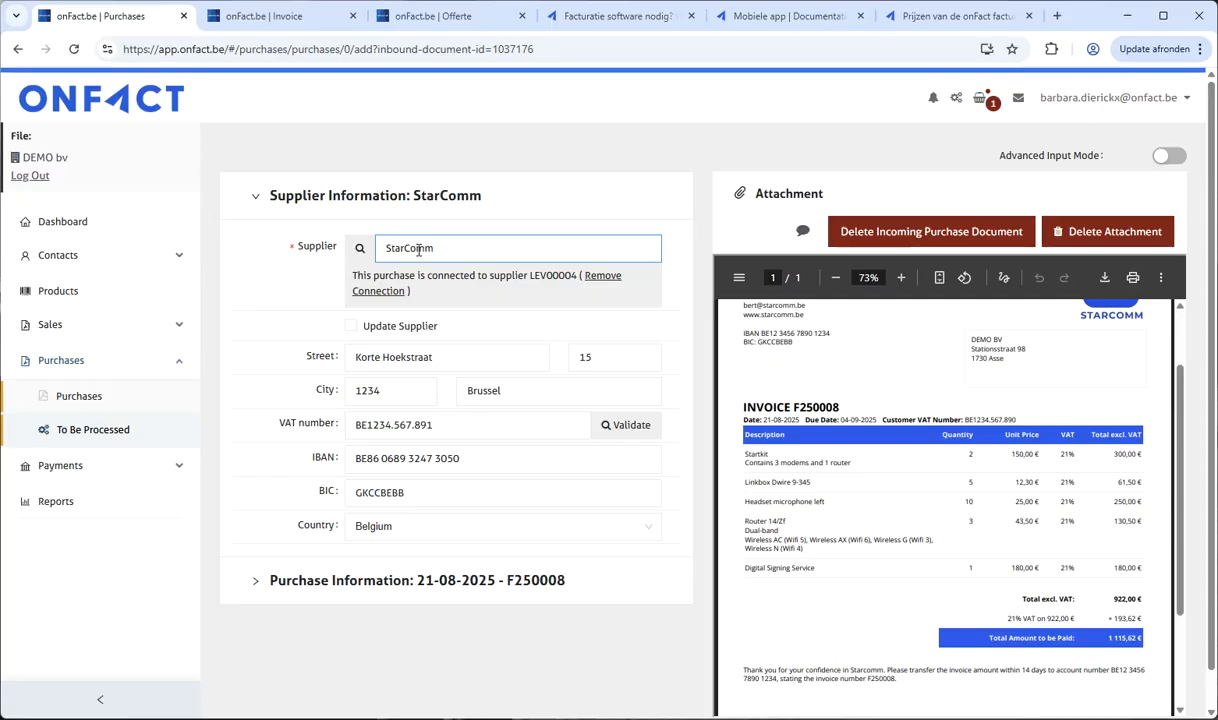
{"action": "left_click_drag", "start_coordinate": [388, 250], "coordinate": [429, 246]}
{"action": "left_click", "coordinate": [645, 344]}
{"action": "left_click", "coordinate": [347, 356]}
{"action": "left_click", "coordinate": [380, 389]}
{"action": "left_click", "coordinate": [361, 421]}
{"action": "left_click", "coordinate": [433, 457]}
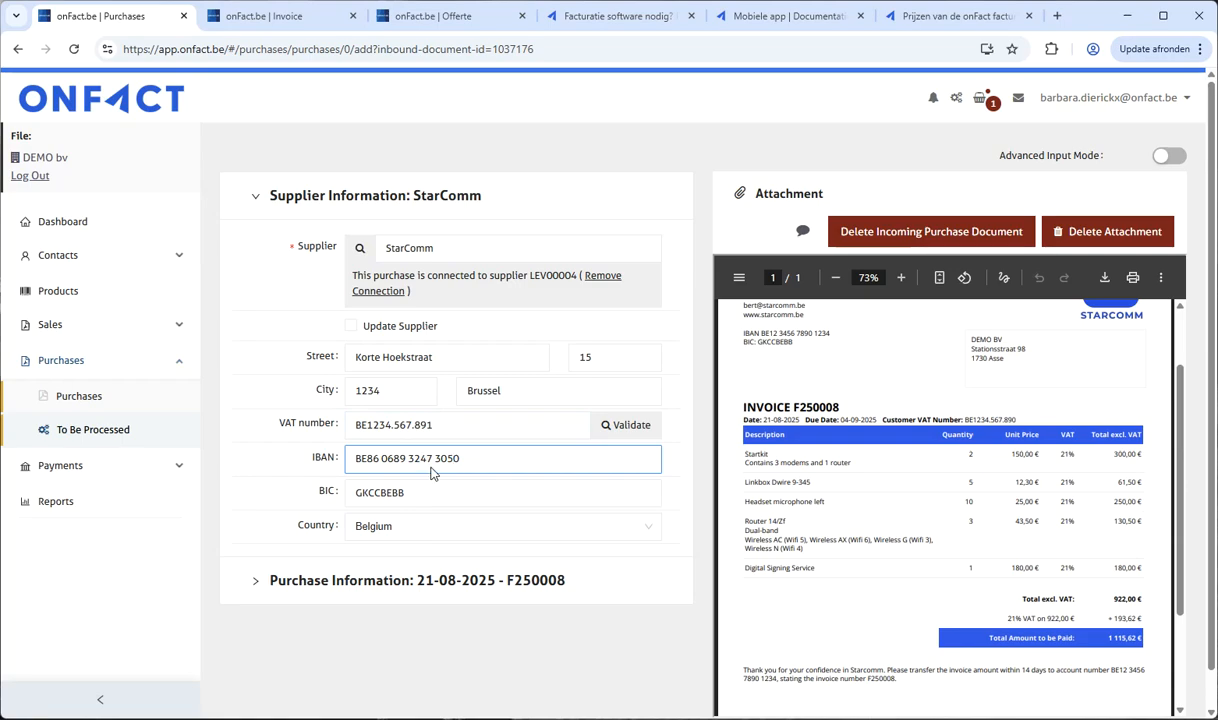
{"action": "left_click", "coordinate": [433, 492]}
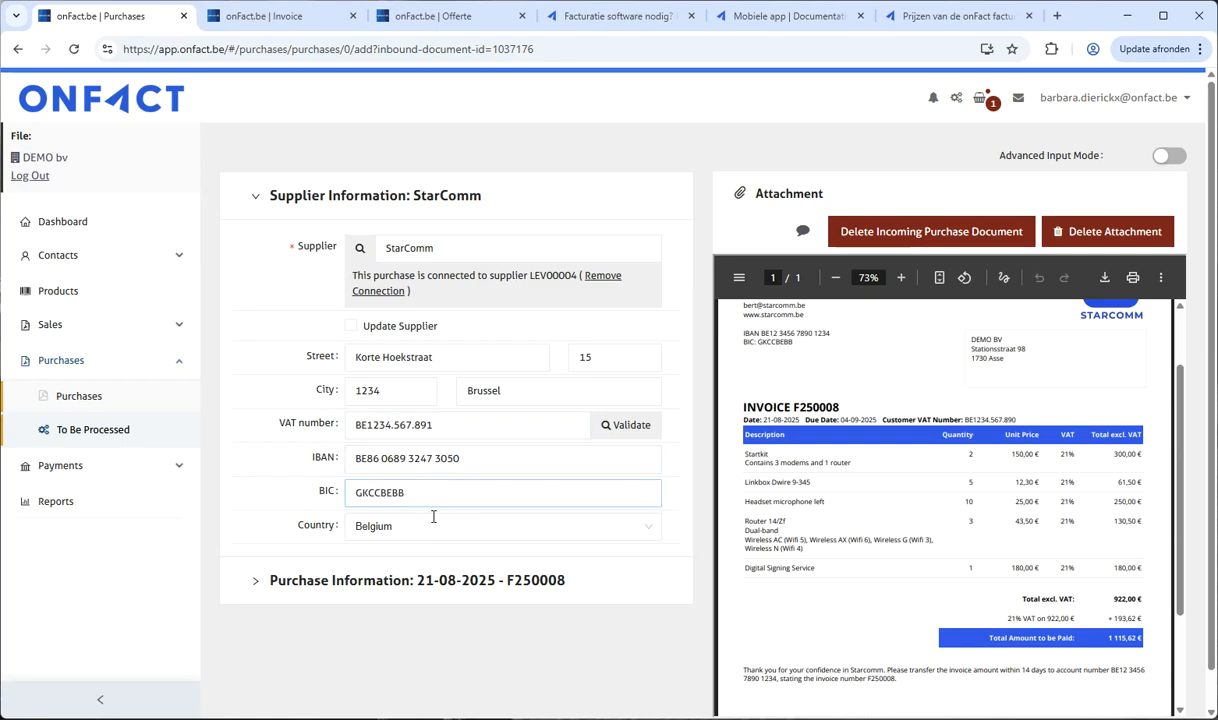
{"action": "left_click", "coordinate": [479, 459]}
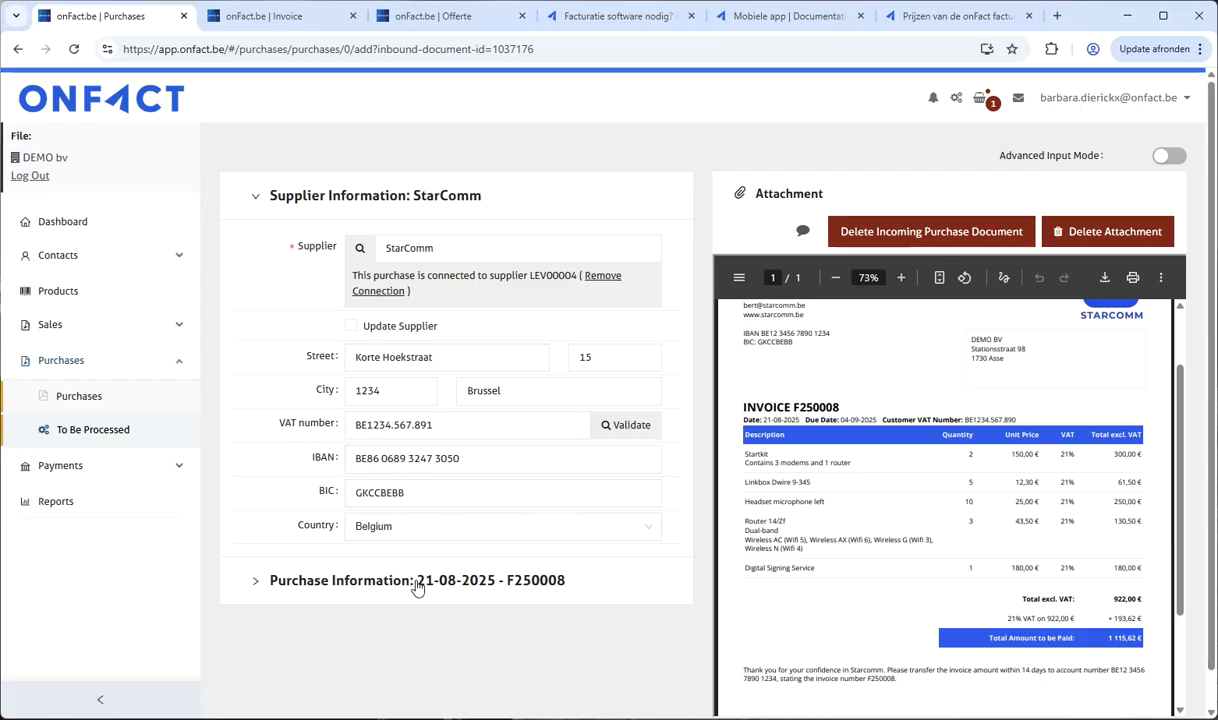
Step: Review the purchase information: date, payment date, reference, structured payment message, VAT exception and the VAT rate of the first line
{"action": "left_click", "coordinate": [418, 589]}
{"action": "left_click", "coordinate": [392, 389]}
{"action": "left_click", "coordinate": [383, 324]}
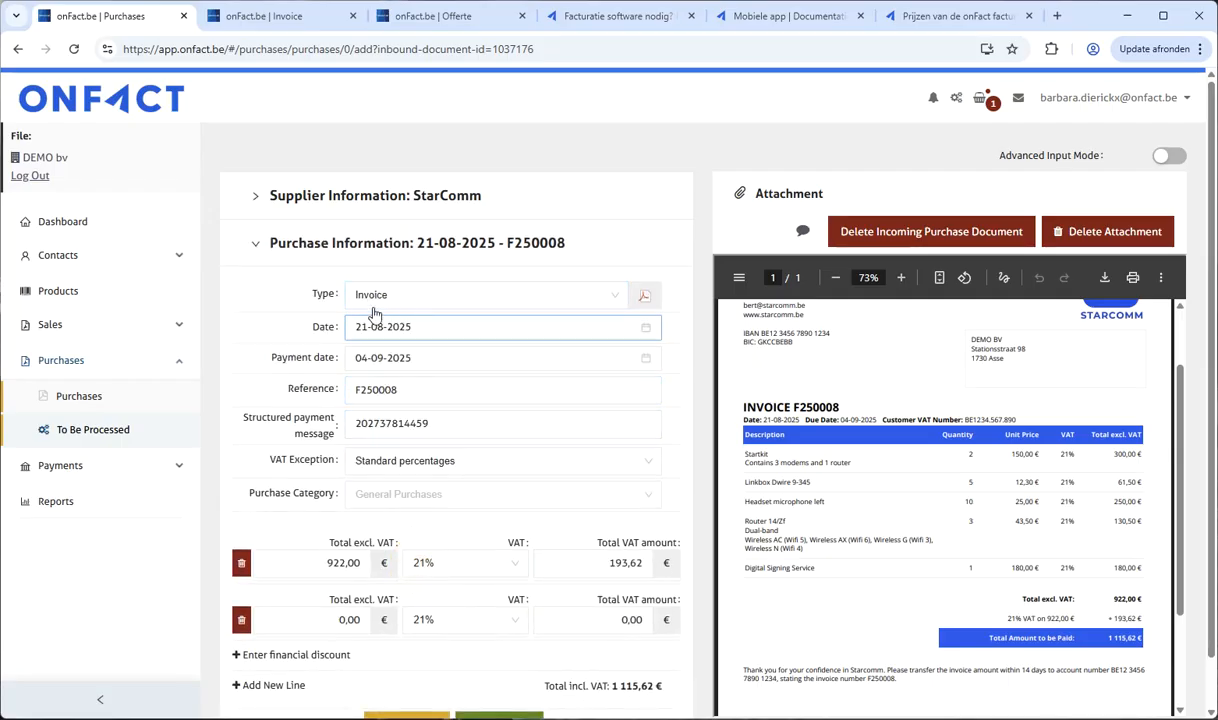
{"action": "left_click", "coordinate": [358, 356]}
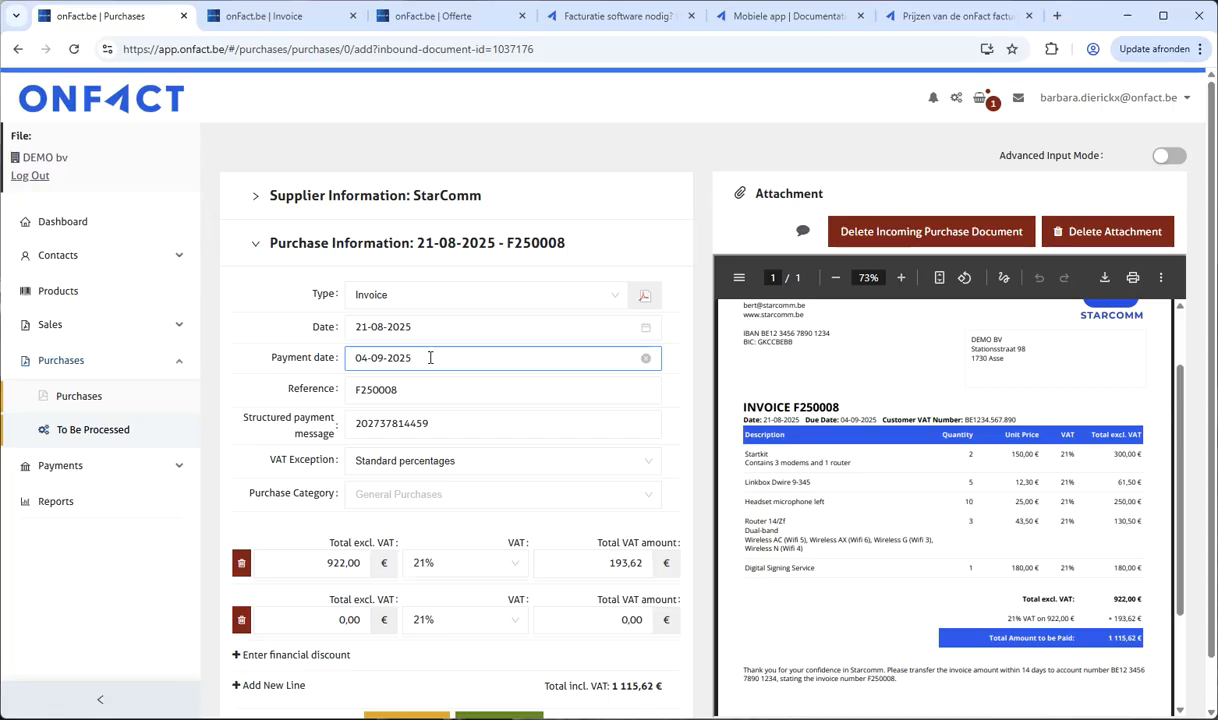
{"action": "key", "text": "Tab"}
{"action": "key", "text": "Tab"}
{"action": "key", "text": "Tab"}
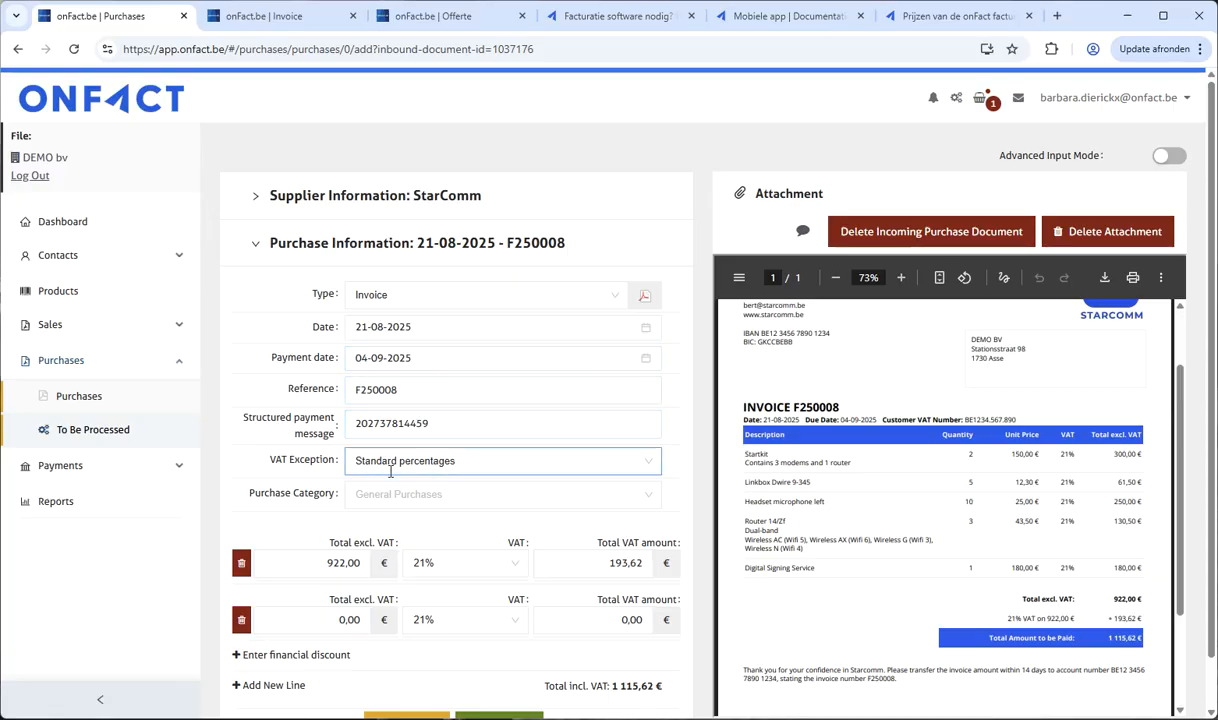
{"action": "scroll", "coordinate": [397, 470], "scroll_direction": "down", "scroll_amount": 2}
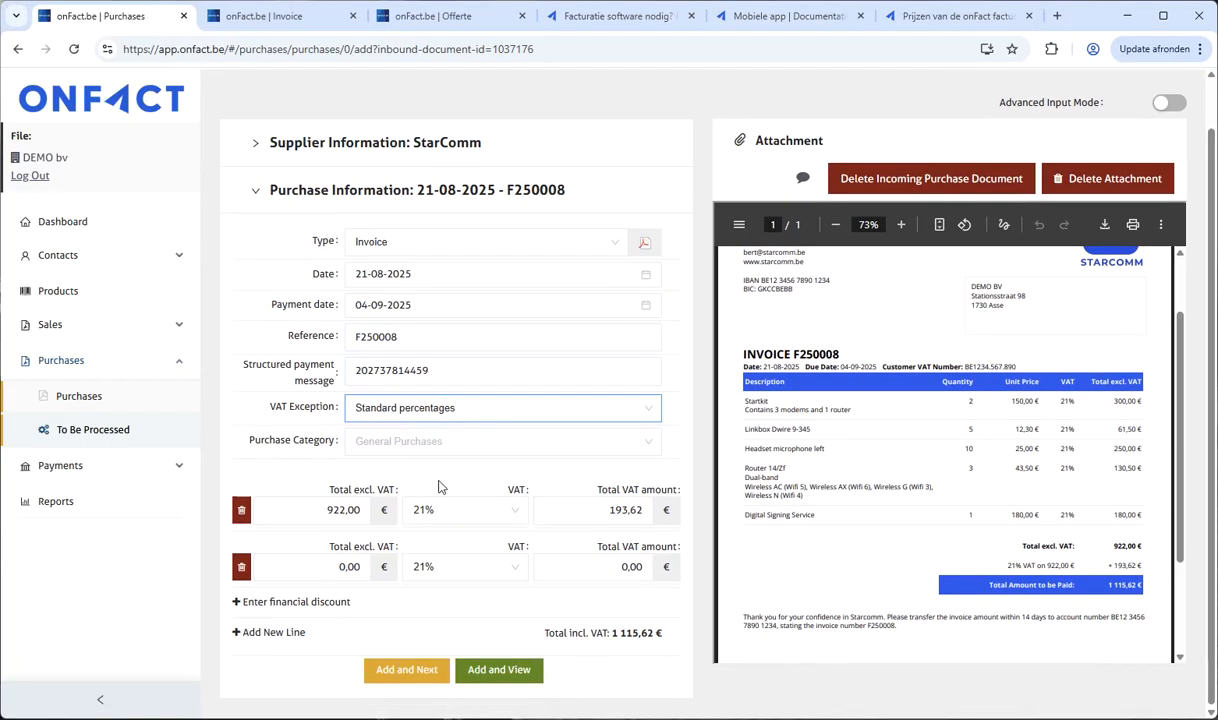
{"action": "left_click", "coordinate": [416, 508]}
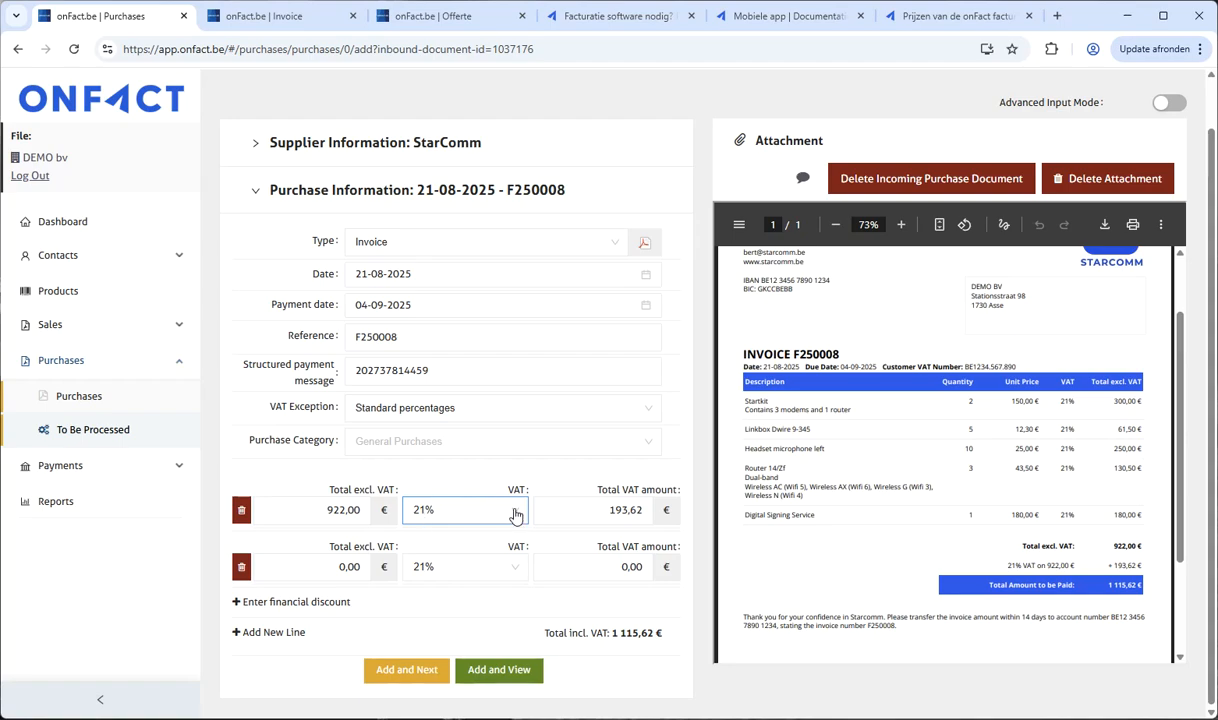
Step: Compare the purchase total including VAT with the attached invoice's total, and add and view the purchase
{"action": "left_click_drag", "start_coordinate": [545, 634], "coordinate": [664, 634]}
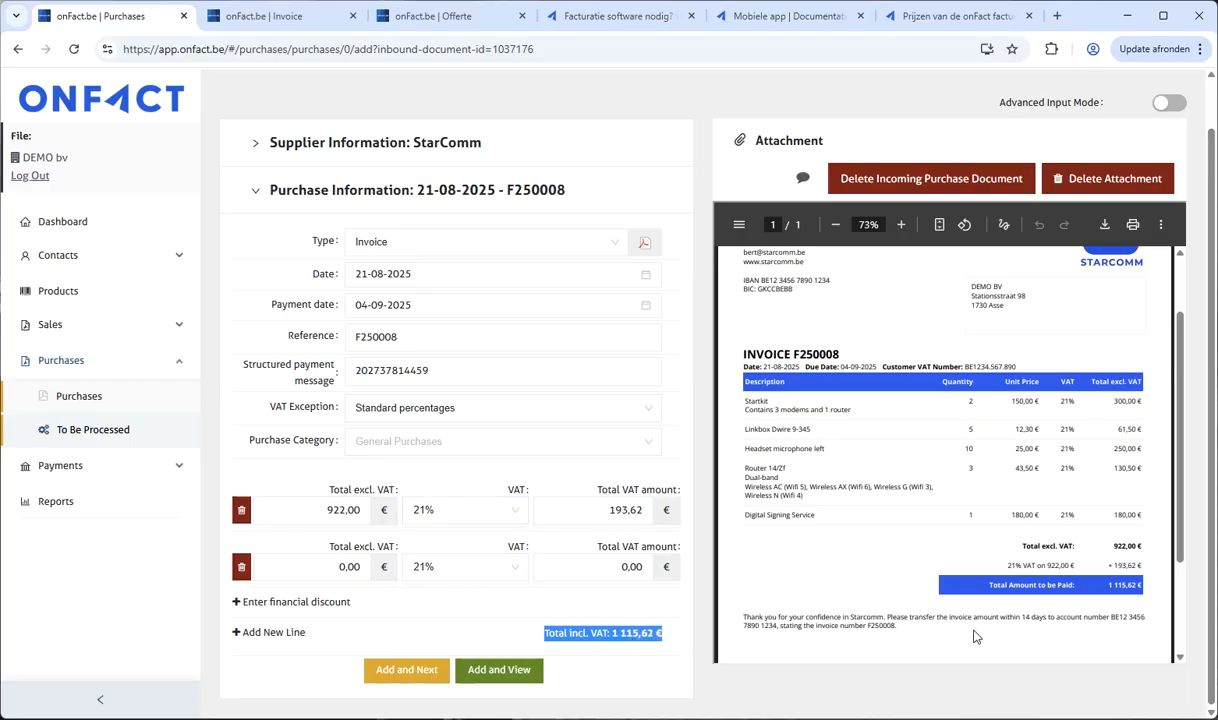
{"action": "left_click_drag", "start_coordinate": [985, 583], "coordinate": [1153, 590]}
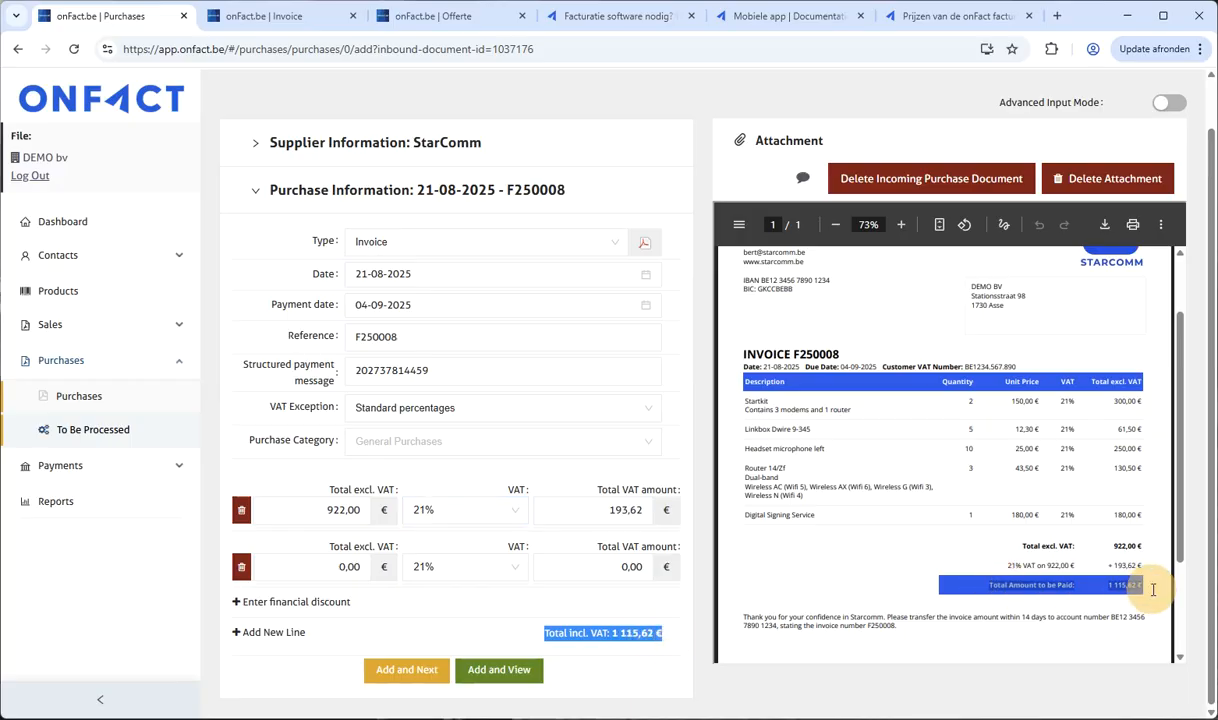
{"action": "left_click", "coordinate": [897, 677]}
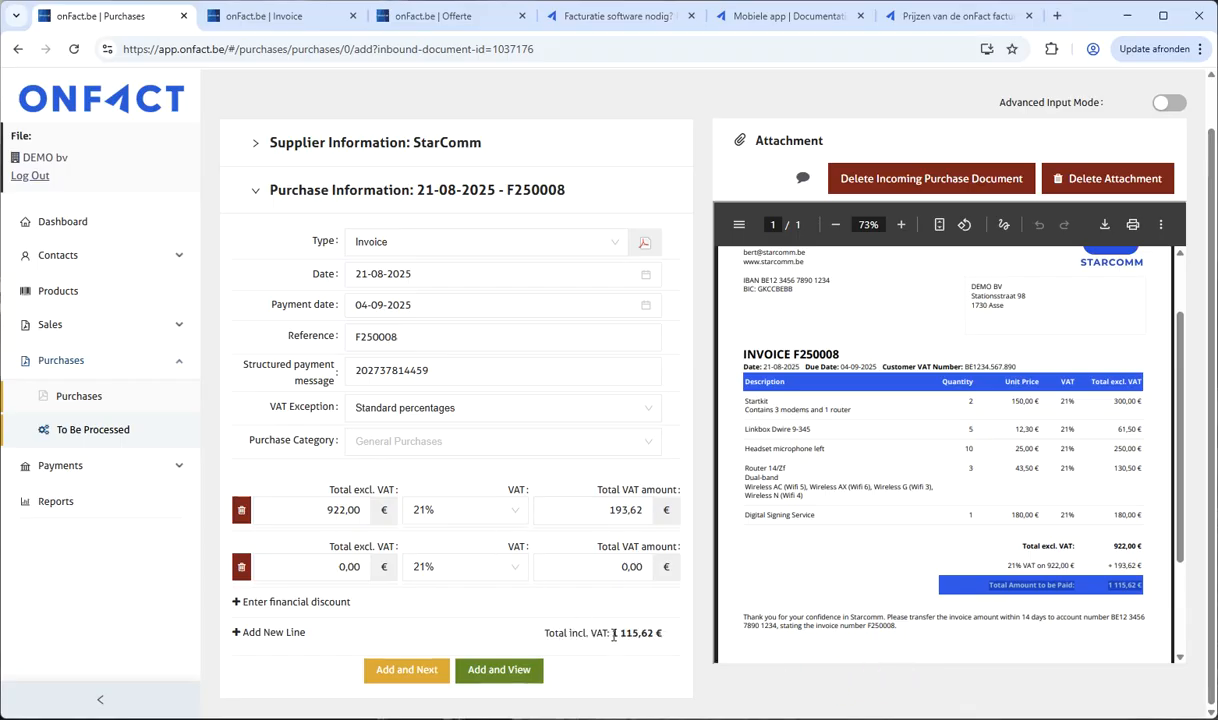
{"action": "left_click", "coordinate": [497, 672]}
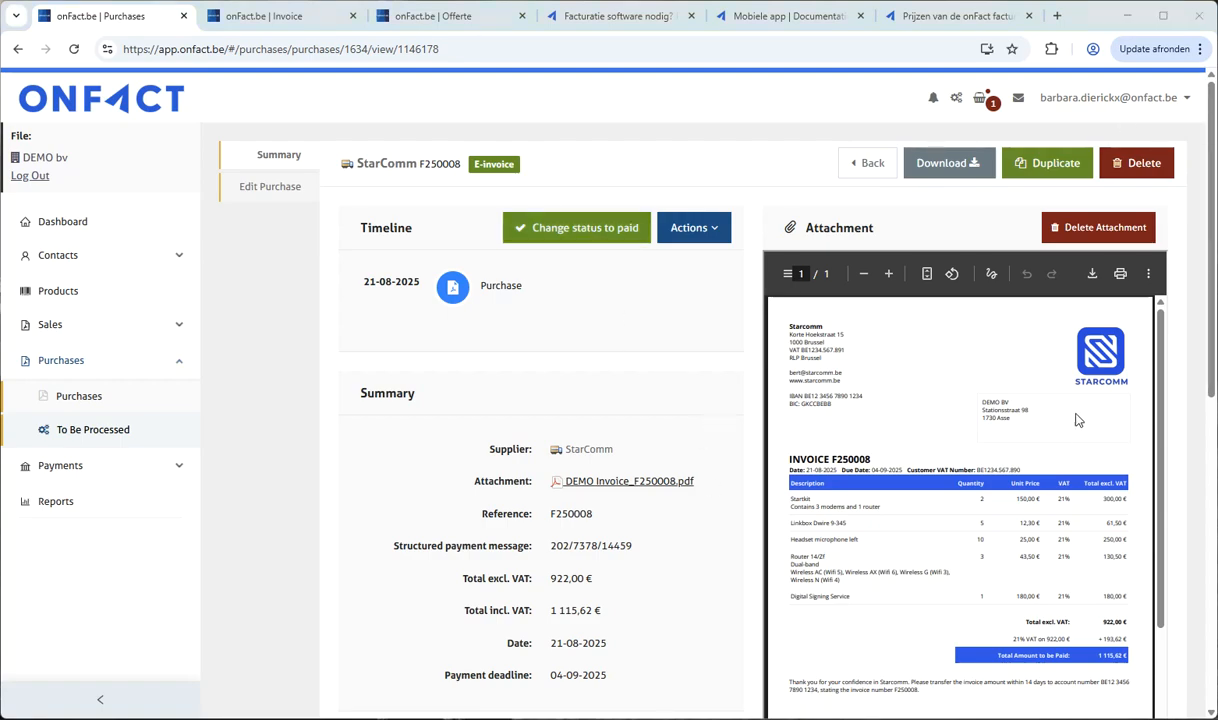
Step: Examine the added purchase's payments and SEPA QR code, and its amounts and due date in the purchases list
{"action": "left_click_drag", "start_coordinate": [1212, 230], "coordinate": [1188, 516]}
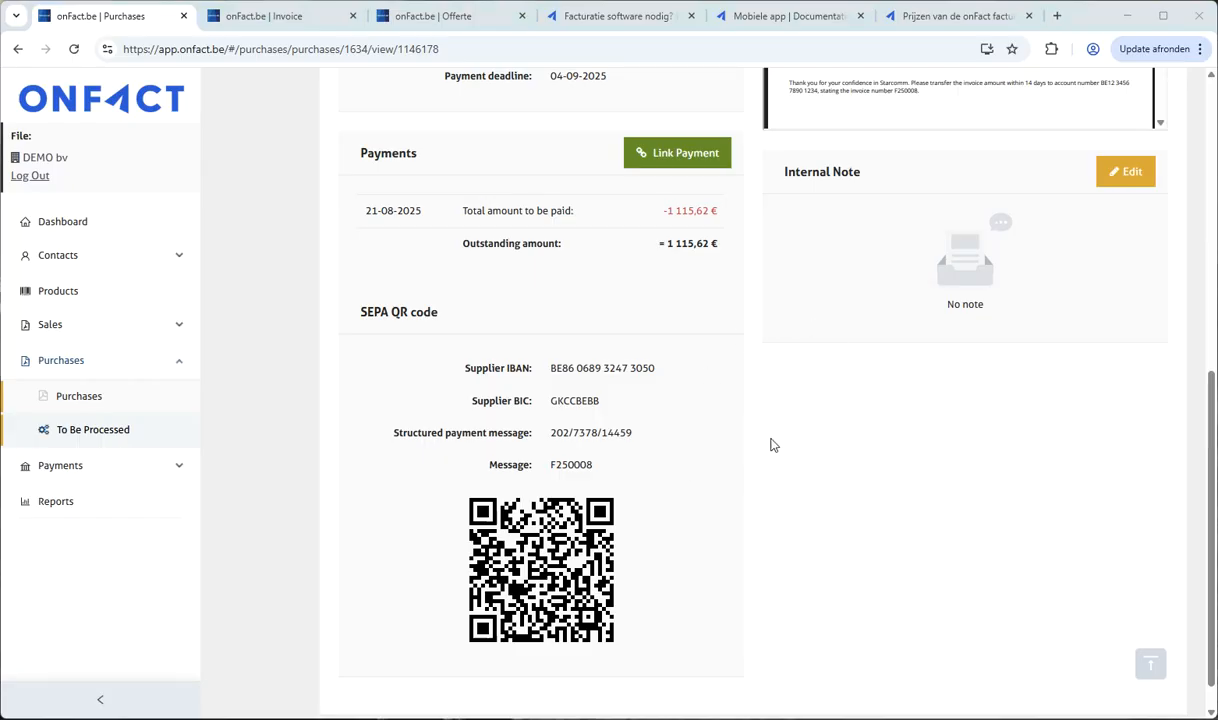
{"action": "left_click", "coordinate": [78, 397]}
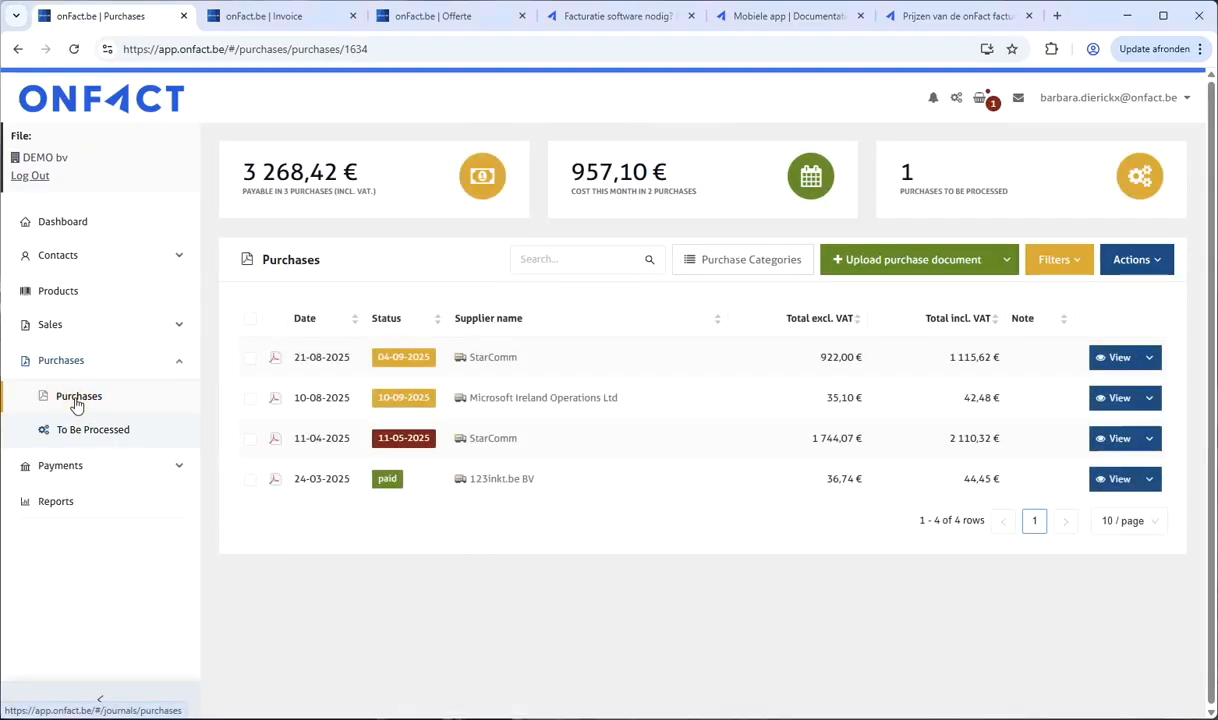
{"action": "left_click_drag", "start_coordinate": [819, 357], "coordinate": [1011, 364]}
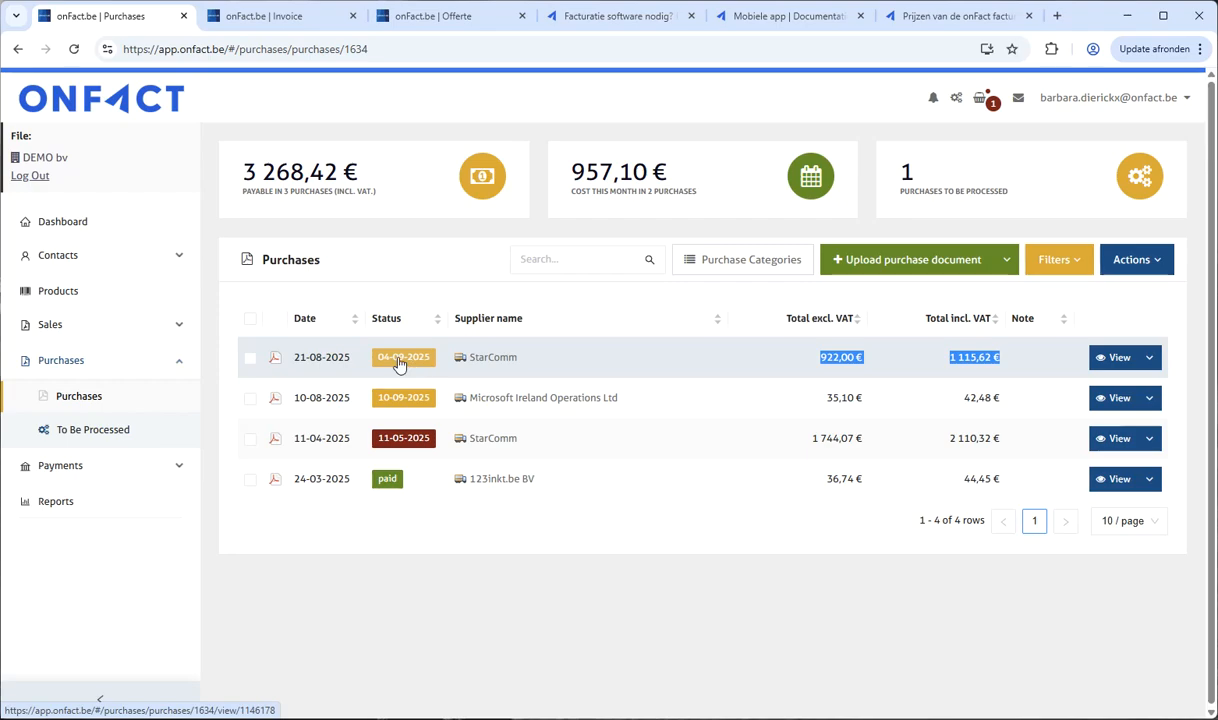
{"action": "left_click", "coordinate": [537, 533]}
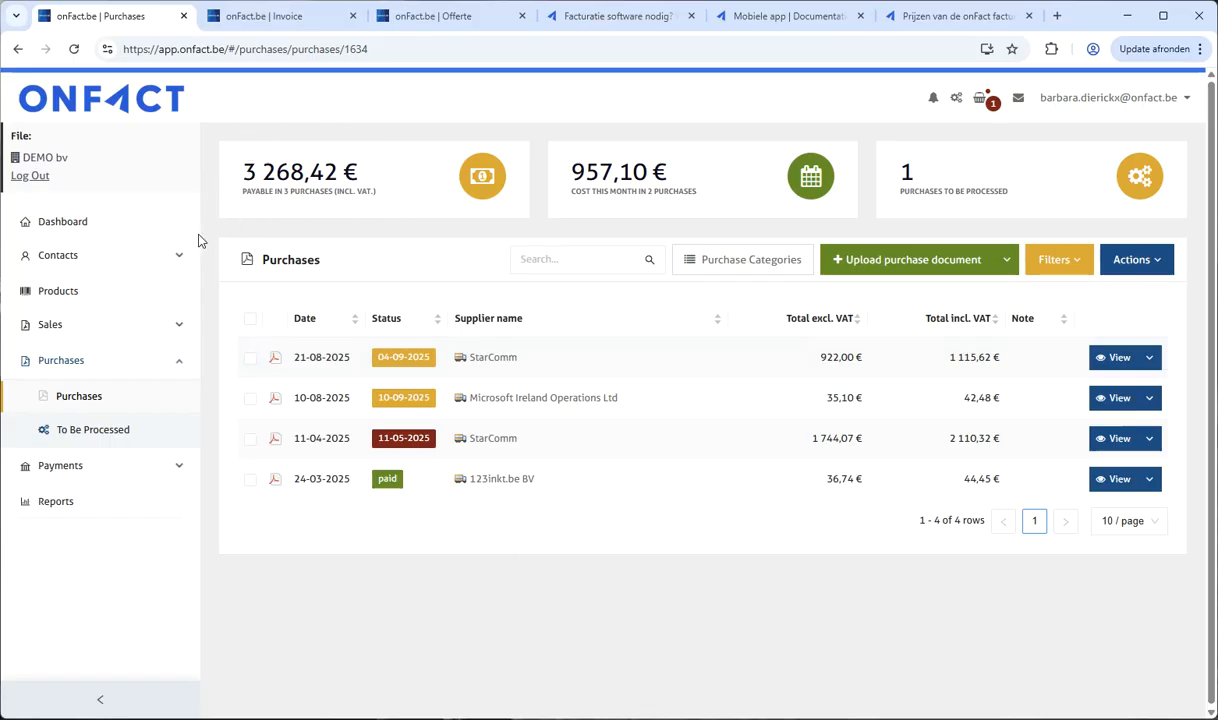
Step: Select every purchase in the purchases list, and every invoice in the sales invoices list
{"action": "left_click", "coordinate": [251, 321]}
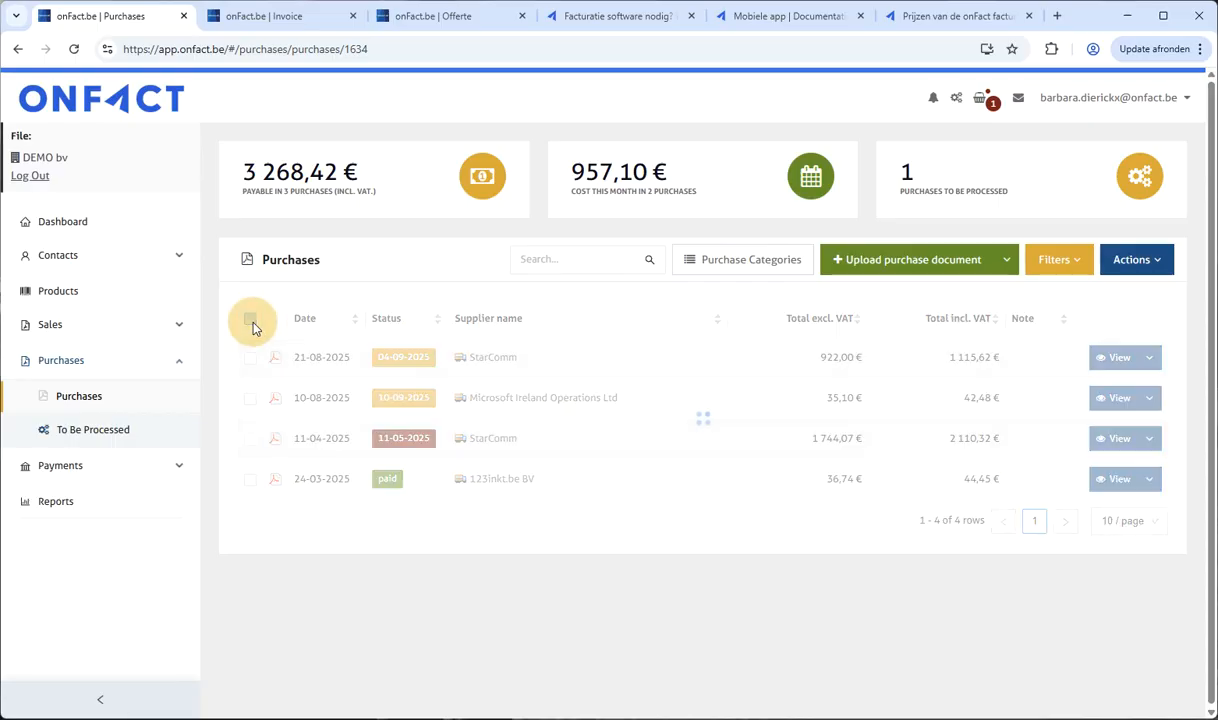
{"action": "left_click", "coordinate": [100, 322]}
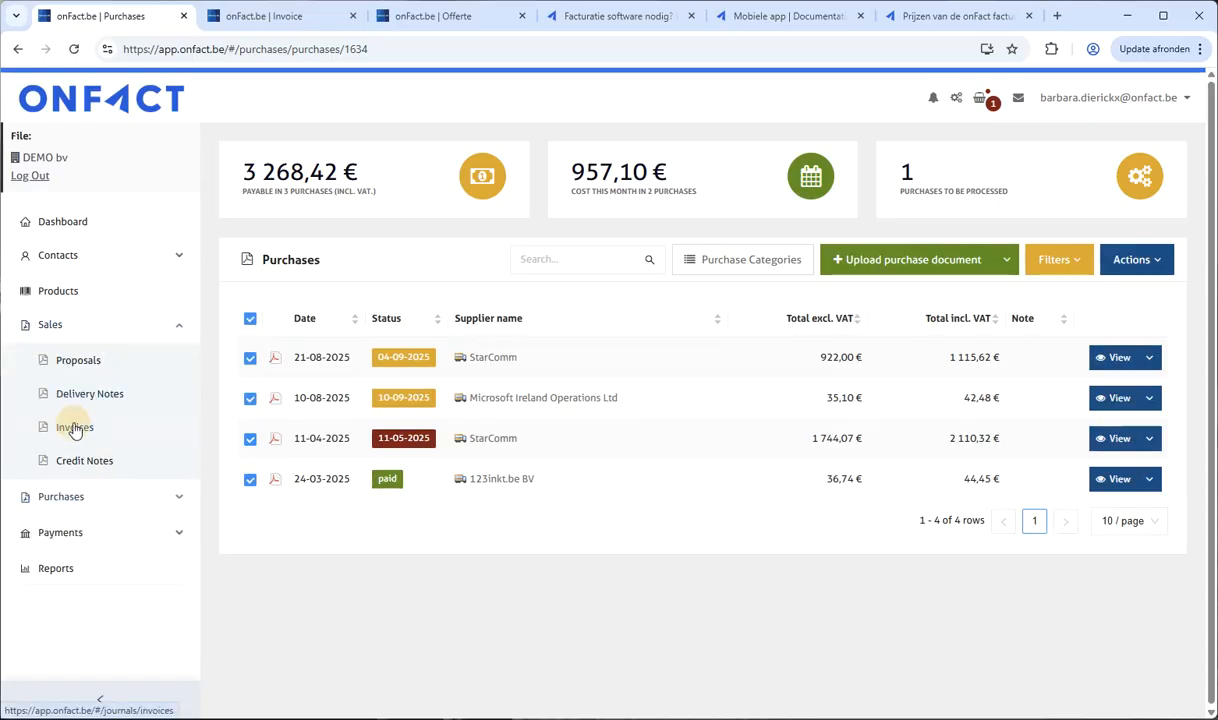
{"action": "left_click", "coordinate": [74, 428]}
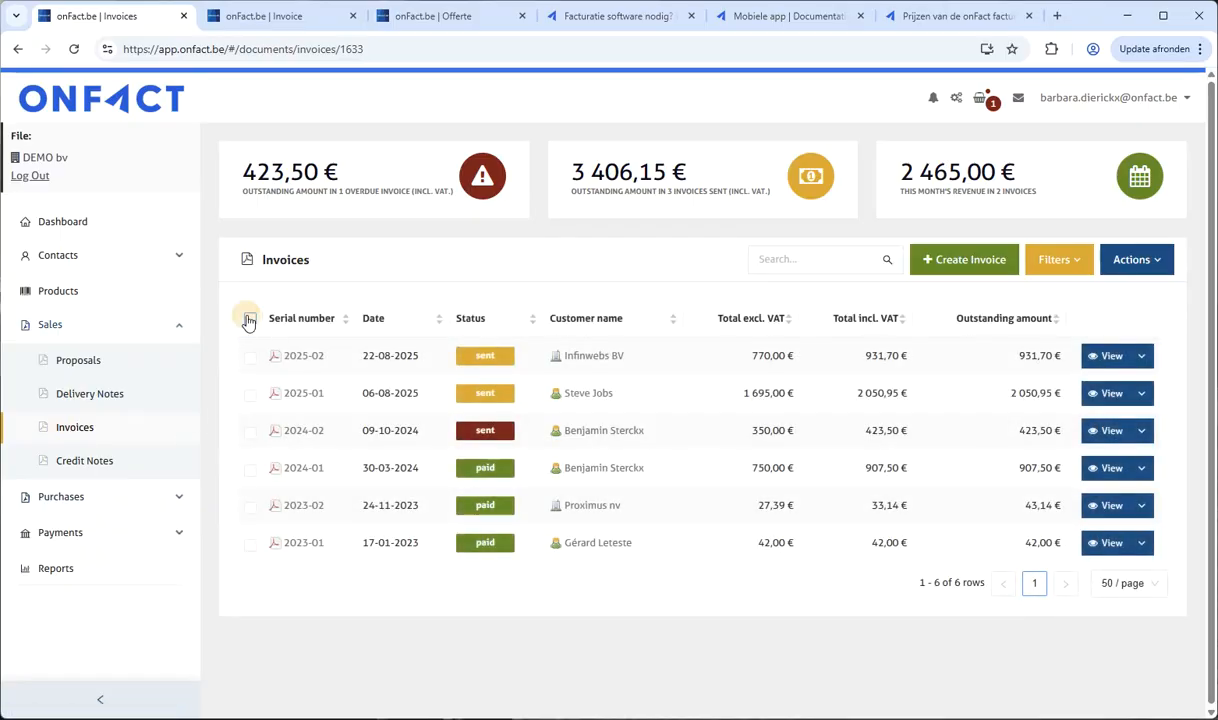
{"action": "left_click", "coordinate": [249, 319]}
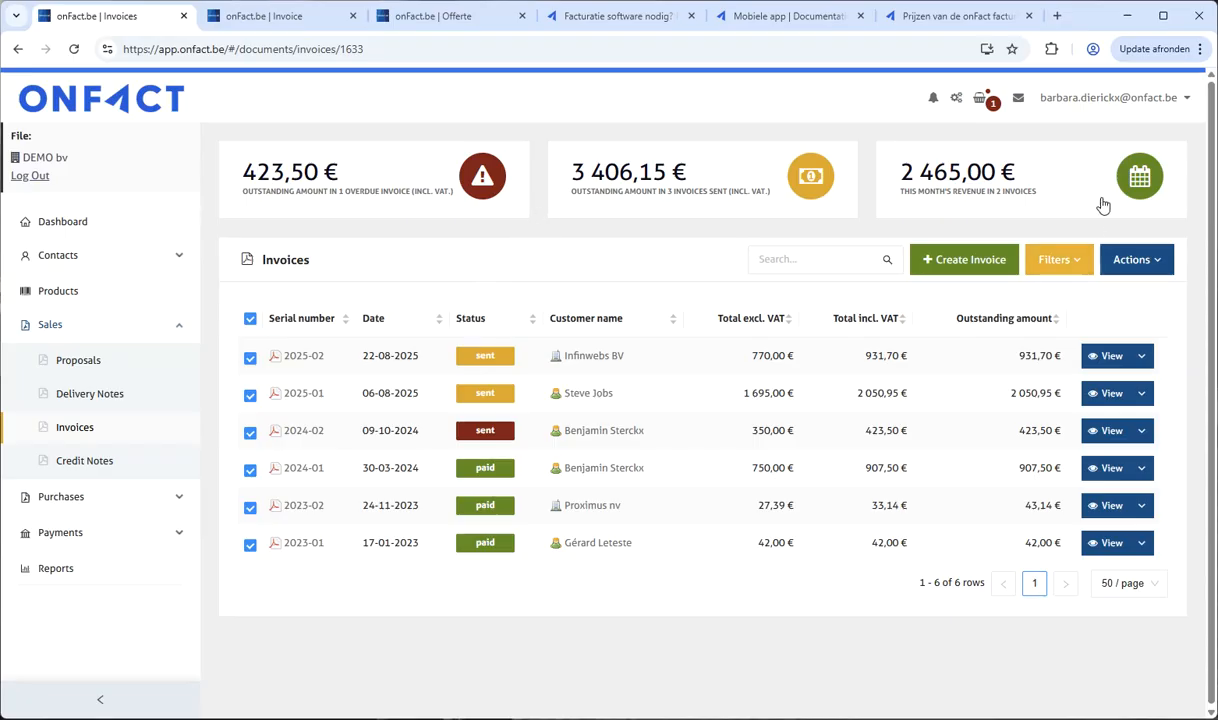
Step: Examine the accountancy category of the available apps and integrations, from the accounting packages to the cloud backup options
{"action": "left_click", "coordinate": [1107, 97]}
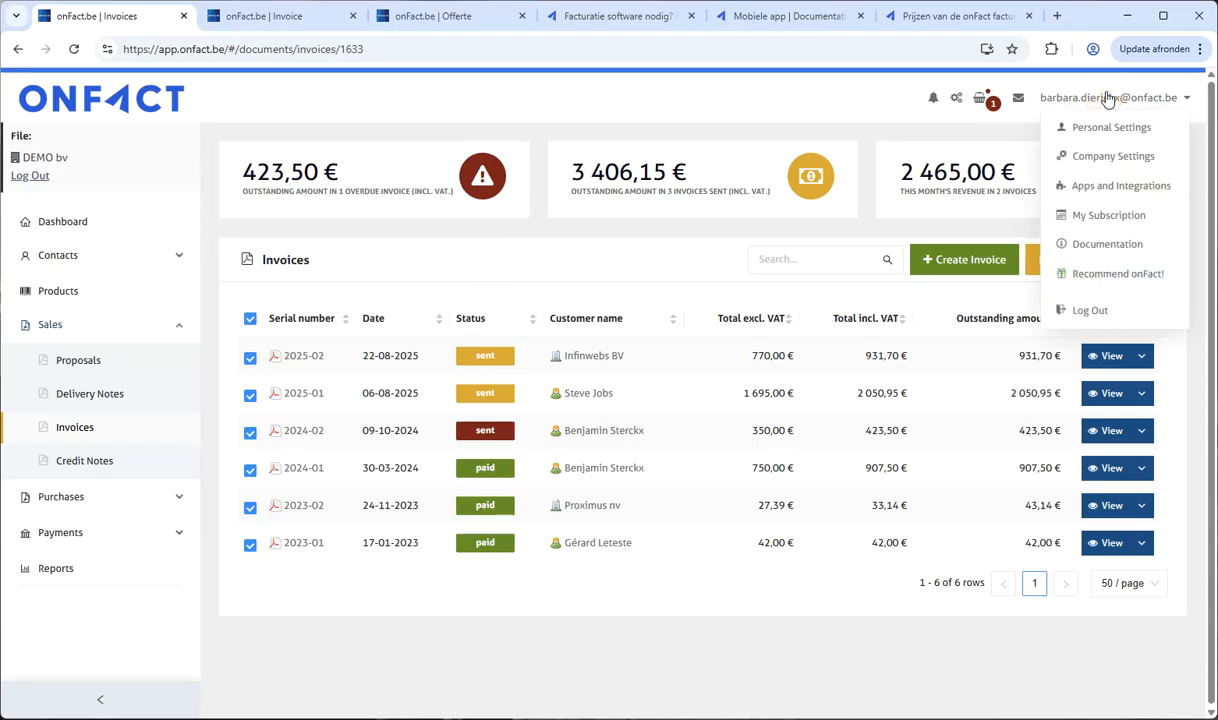
{"action": "left_click", "coordinate": [1106, 192]}
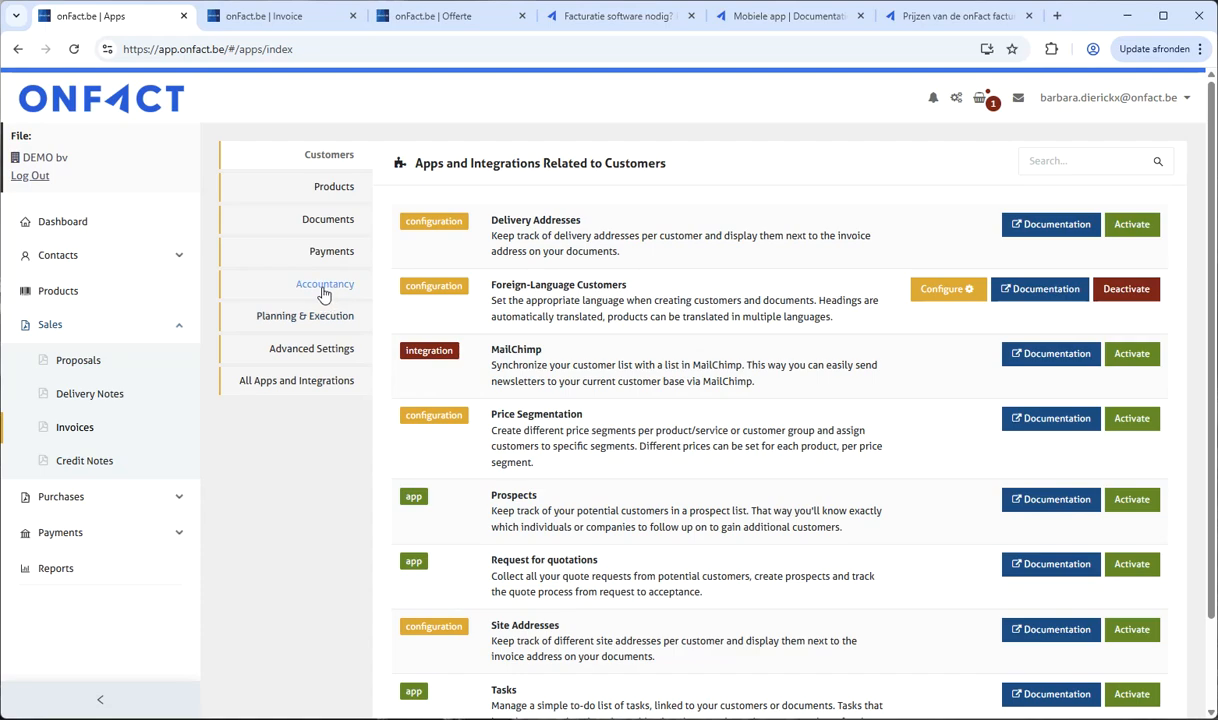
{"action": "left_click", "coordinate": [322, 290]}
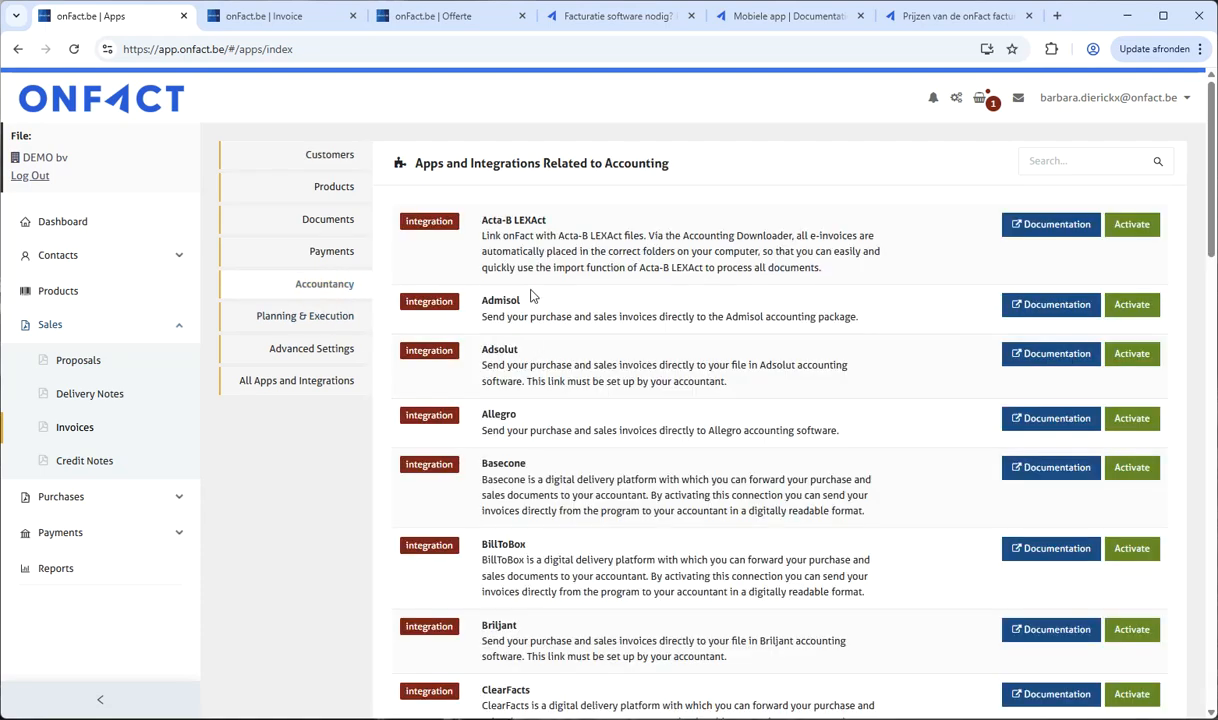
{"action": "left_click", "coordinate": [1211, 157]}
{"action": "left_click_drag", "start_coordinate": [1211, 157], "coordinate": [1212, 457]}
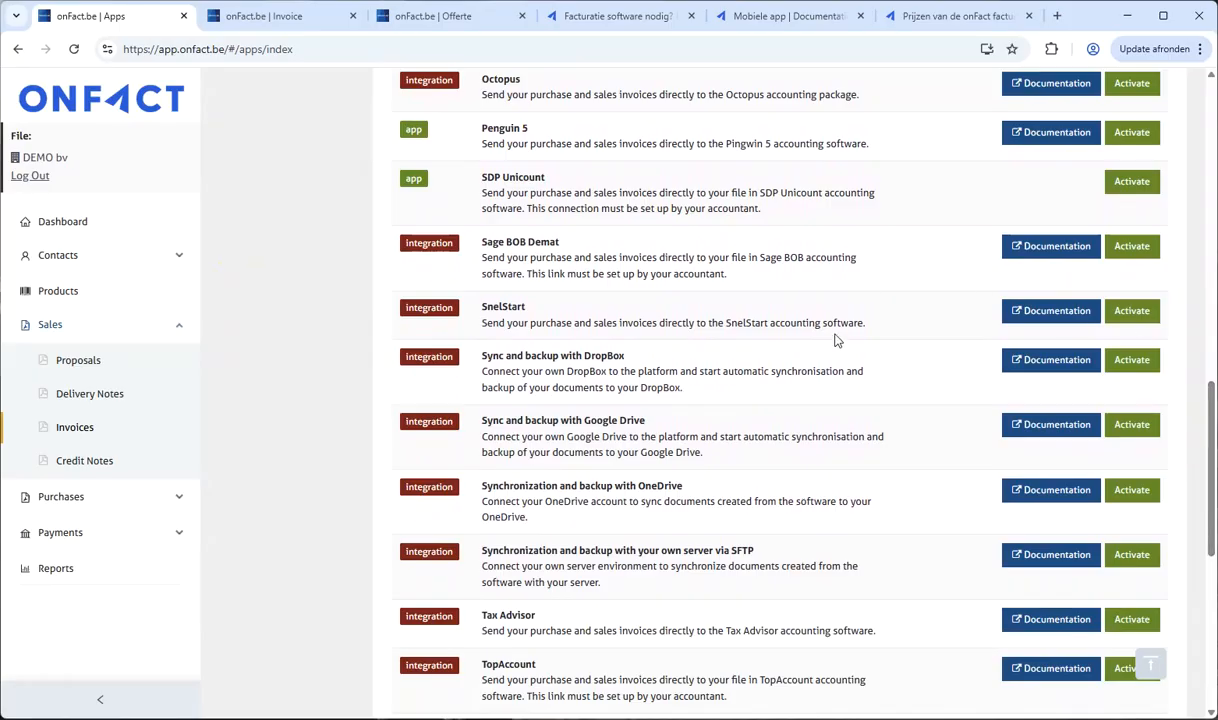
{"action": "left_click_drag", "start_coordinate": [1211, 493], "coordinate": [1211, 436]}
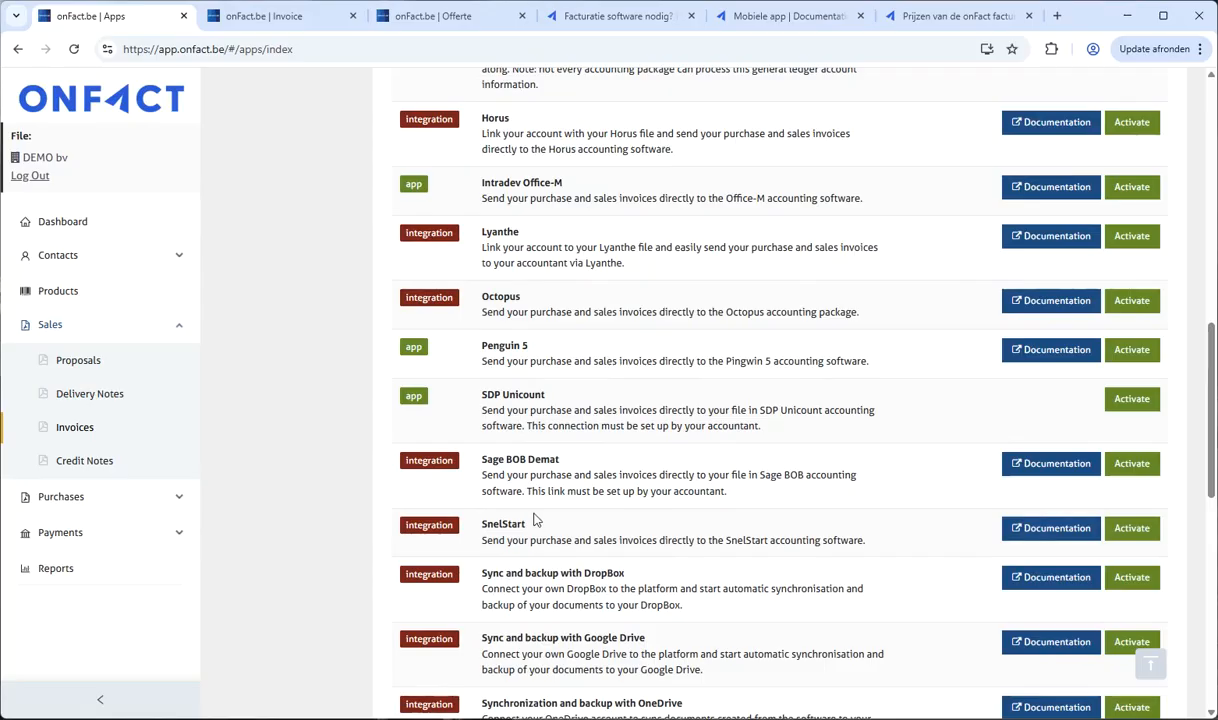
Step: View the Professional Account among the payment accounts and examine its transactions, including the StarComm payment amount
{"action": "left_click", "coordinate": [55, 531]}
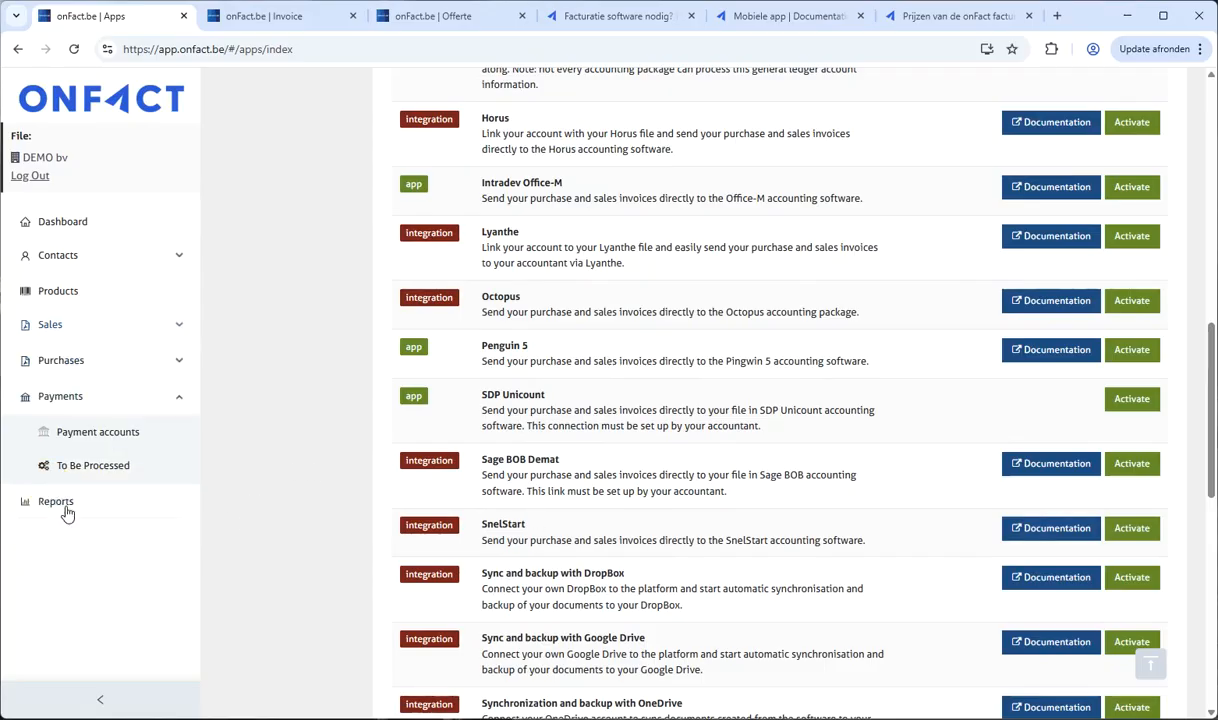
{"action": "left_click", "coordinate": [85, 434]}
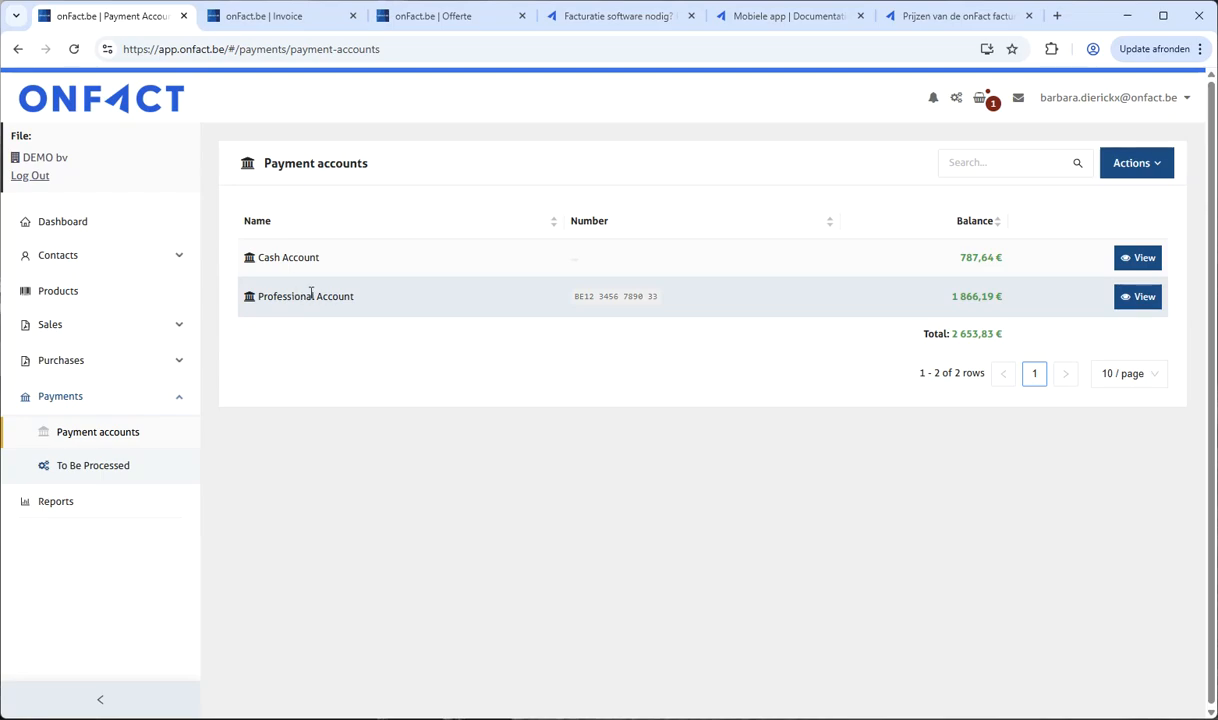
{"action": "left_click", "coordinate": [1133, 298]}
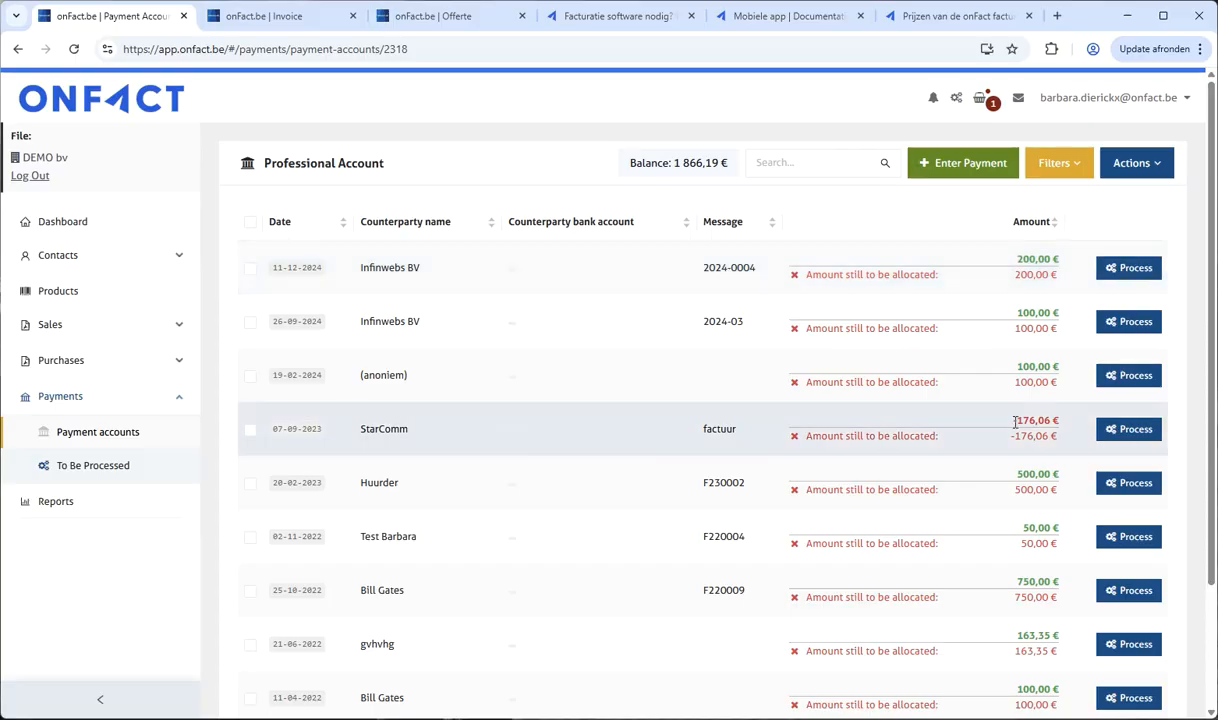
{"action": "left_click_drag", "start_coordinate": [1014, 421], "coordinate": [1070, 424]}
{"action": "left_click", "coordinate": [1070, 424]}
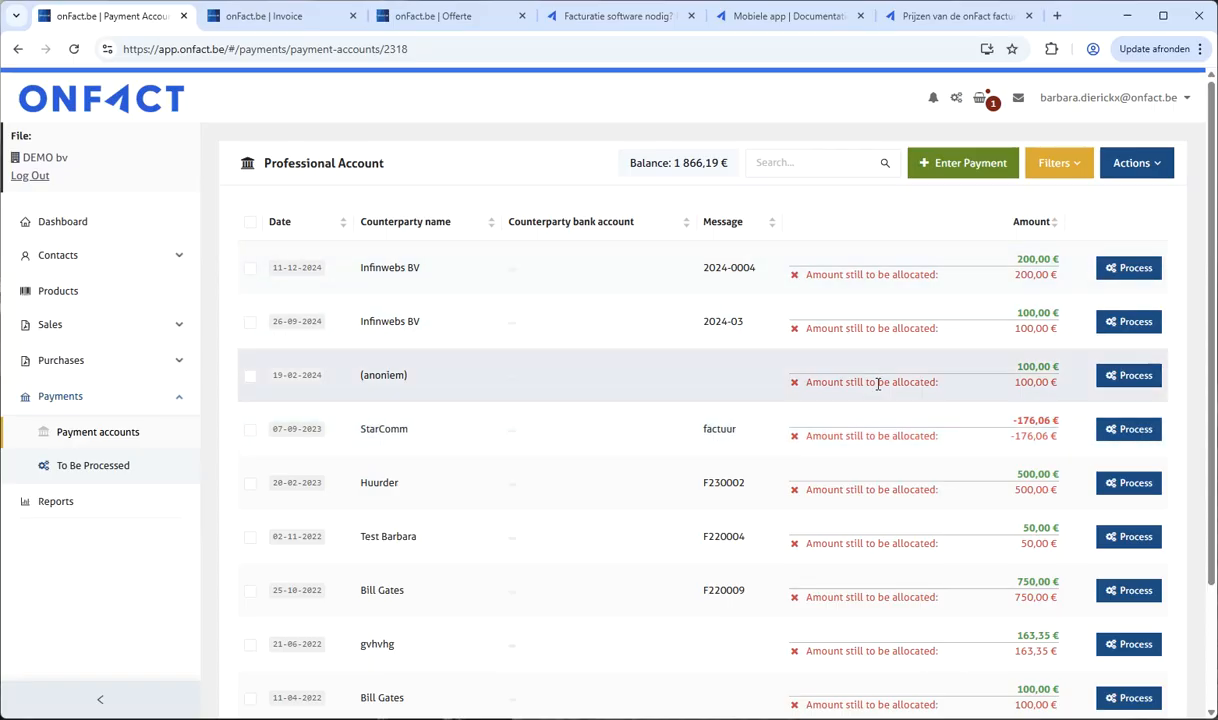
Step: Review the sales invoices list with its statuses and outstanding amounts
{"action": "left_click", "coordinate": [64, 362]}
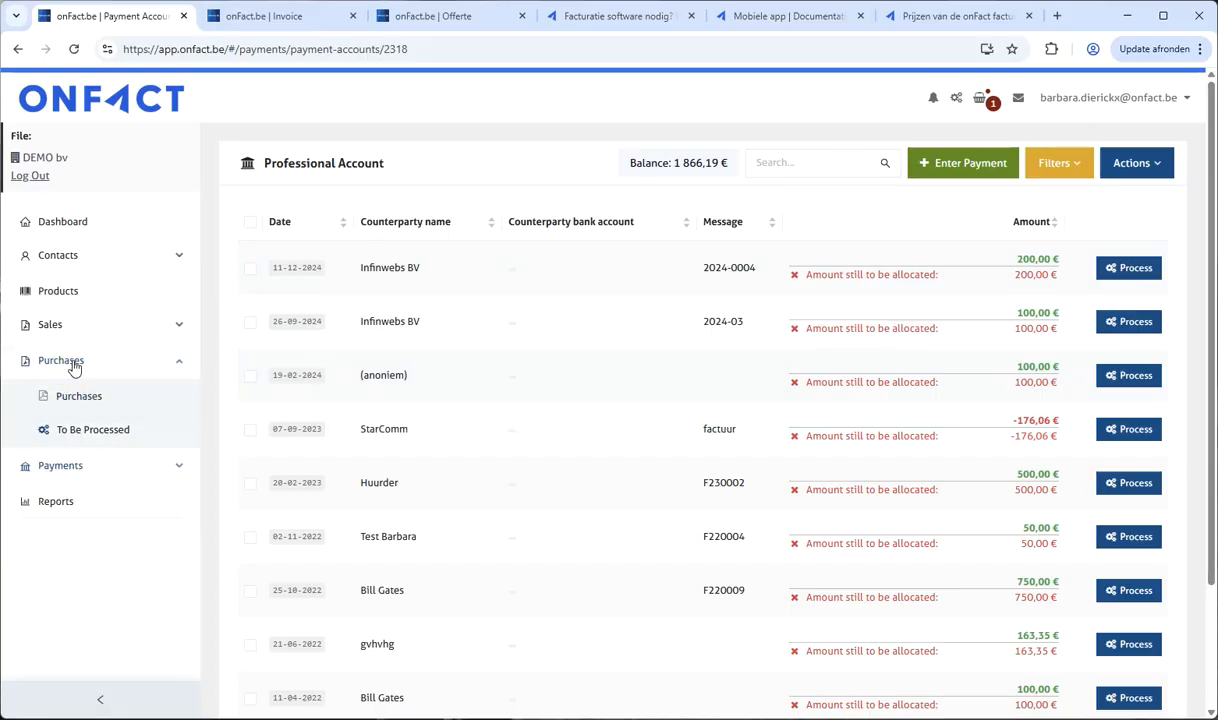
{"action": "left_click", "coordinate": [55, 322]}
{"action": "left_click", "coordinate": [75, 428]}
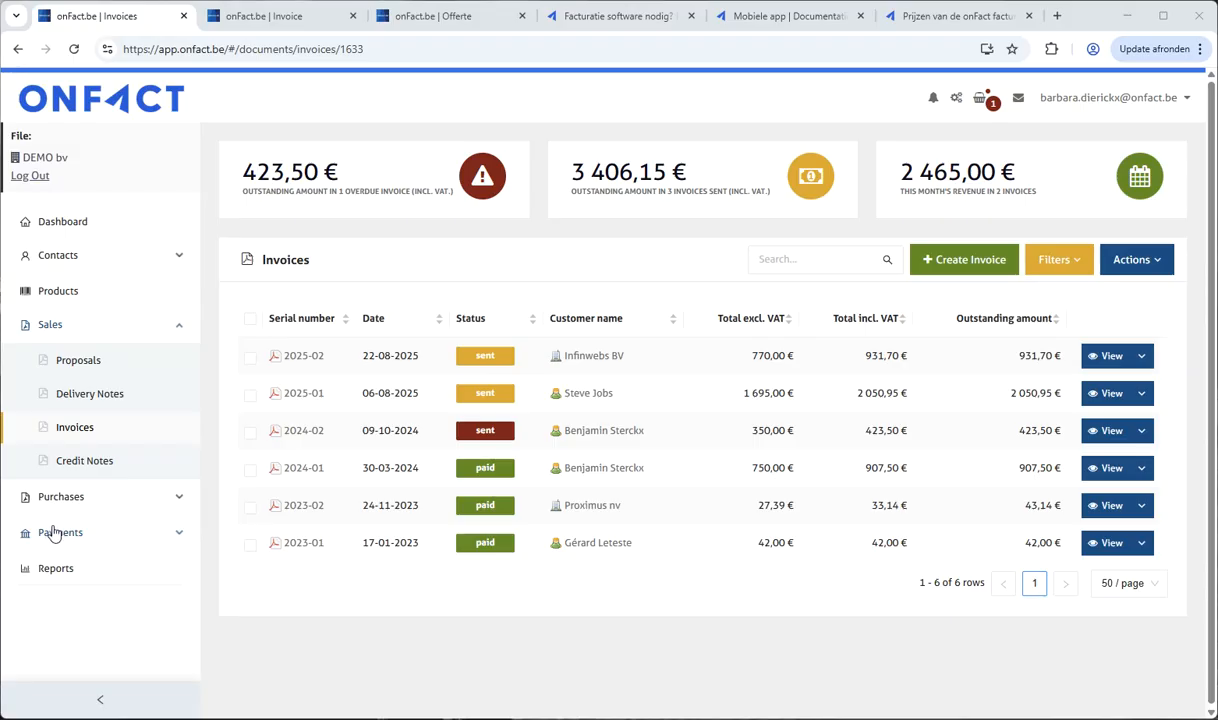
Step: Open the Klassiek document template from the company settings for personalization and look at its logo upload option
{"action": "left_click", "coordinate": [1122, 100]}
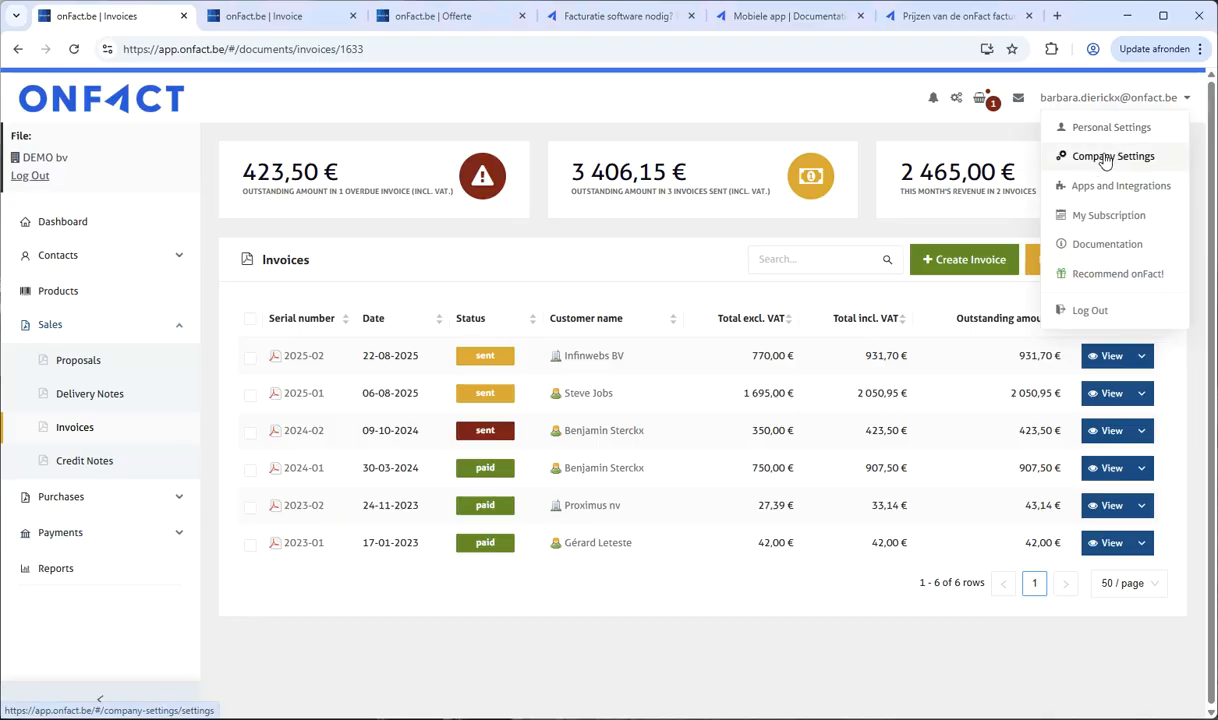
{"action": "left_click", "coordinate": [1110, 166]}
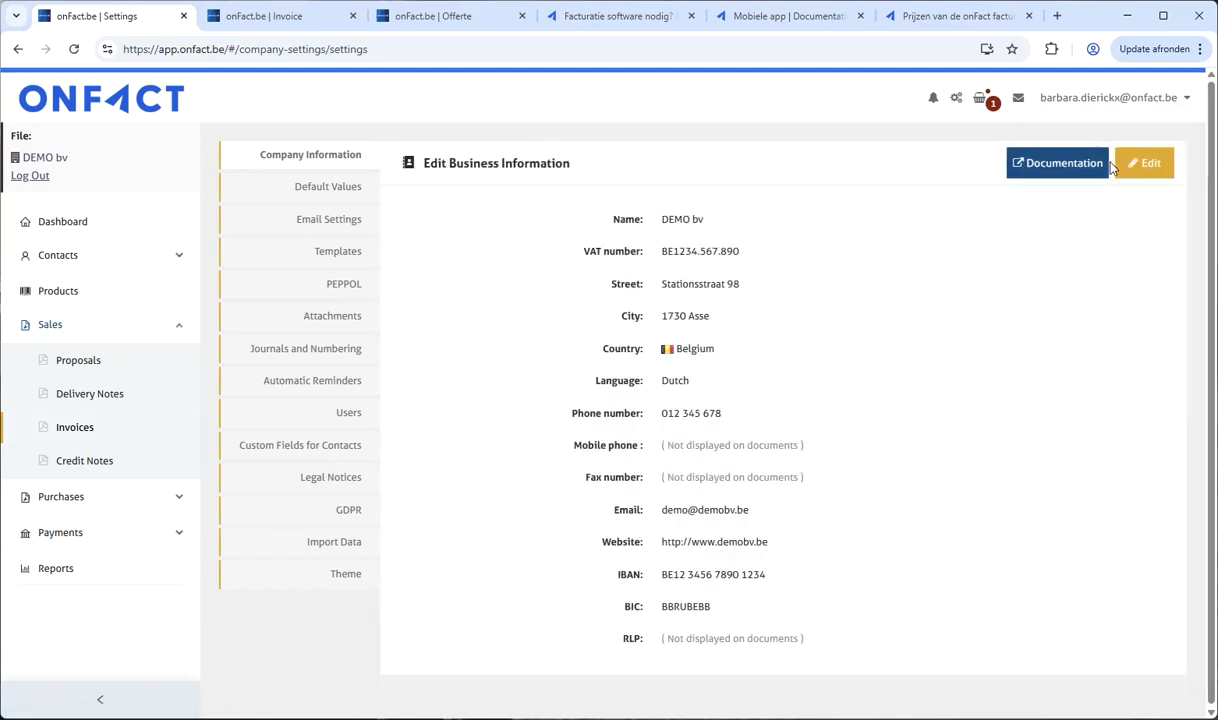
{"action": "left_click", "coordinate": [344, 258]}
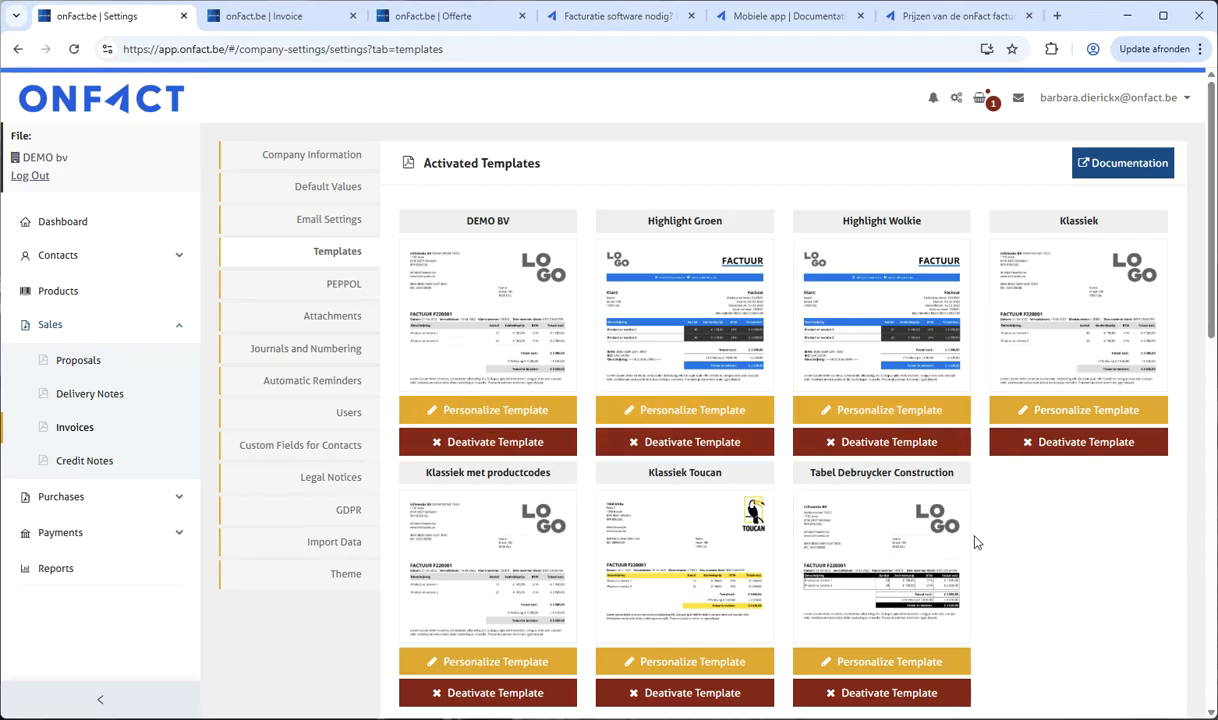
{"action": "left_click", "coordinate": [1078, 416]}
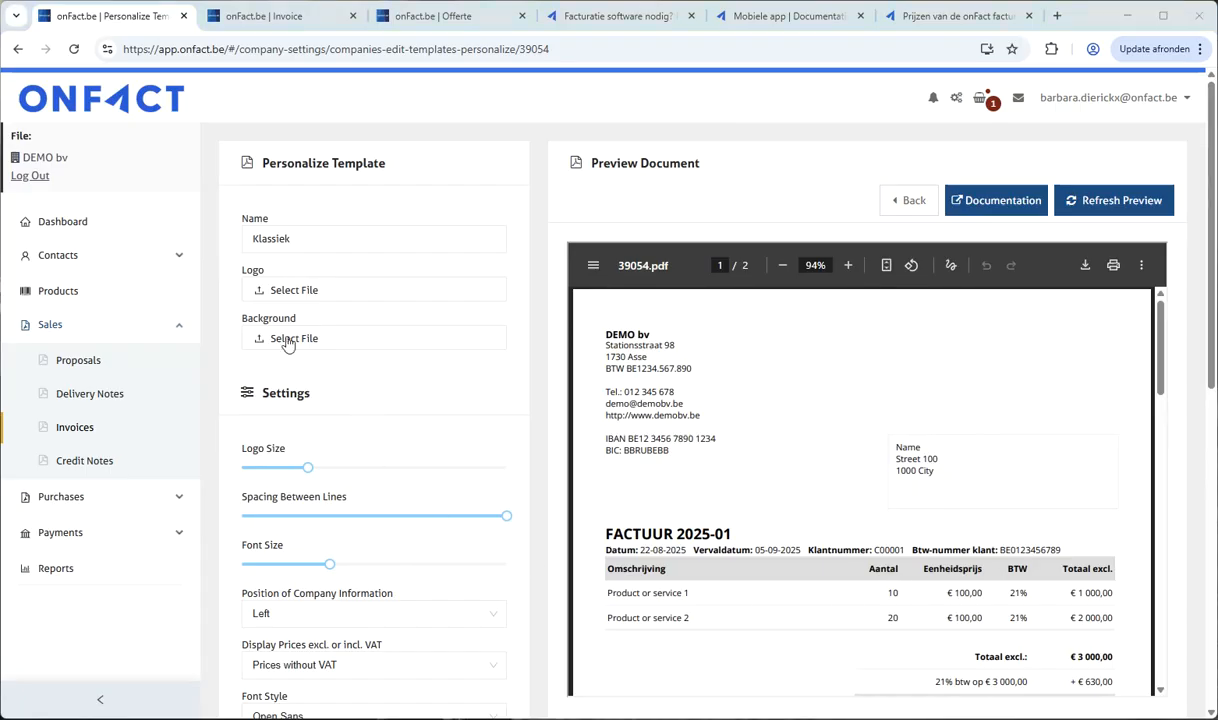
{"action": "left_click", "coordinate": [298, 292]}
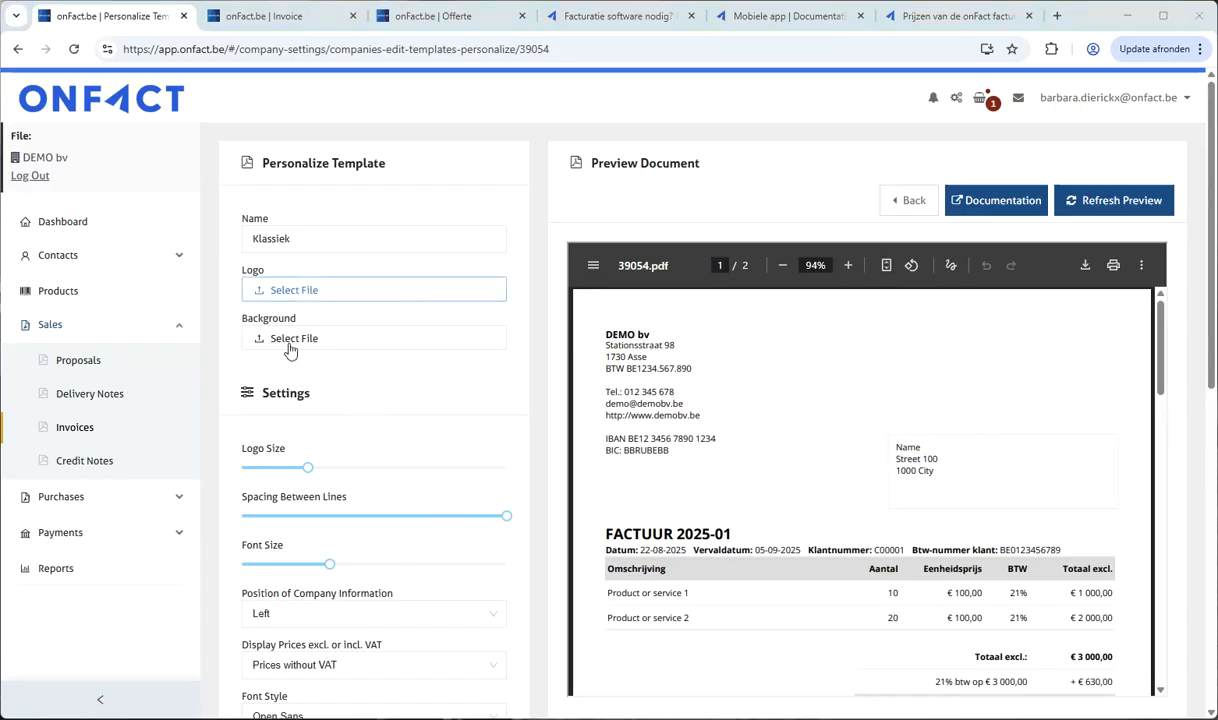
Step: Look at the template's font style options and try dark green #156b30 as the background colour of the bars
{"action": "scroll", "coordinate": [339, 412], "scroll_direction": "down", "scroll_amount": 1}
{"action": "scroll", "coordinate": [339, 412], "scroll_direction": "down", "scroll_amount": 3}
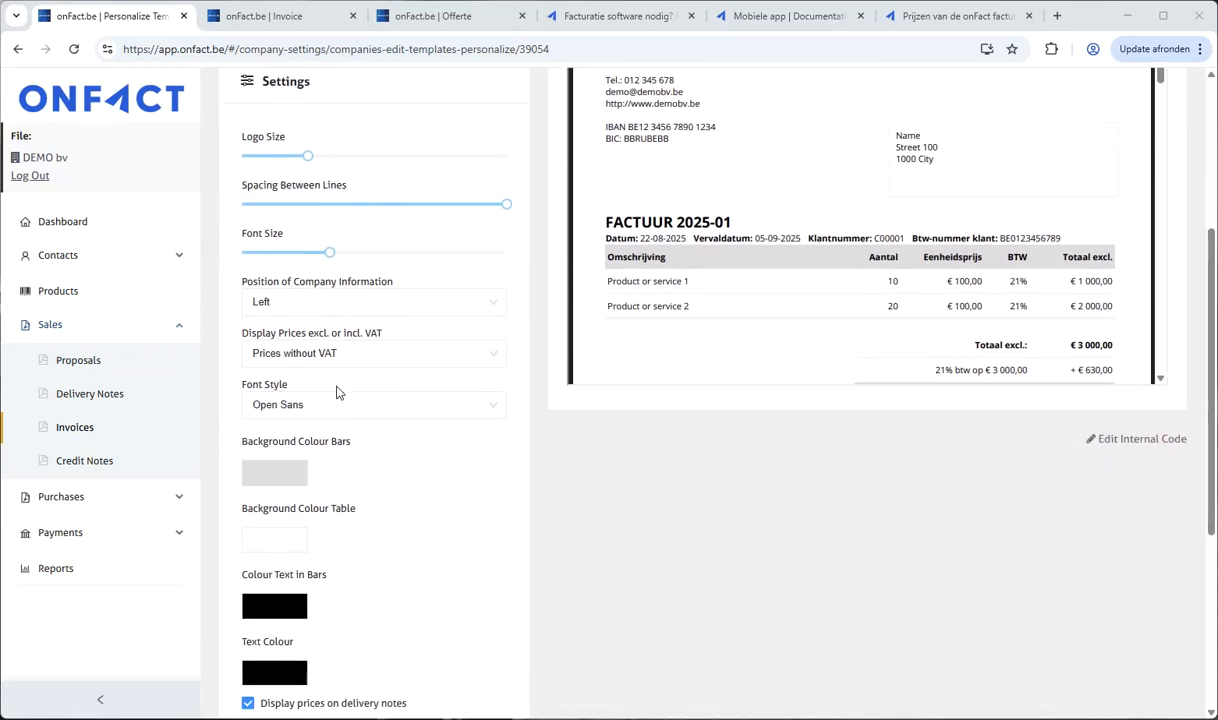
{"action": "left_click", "coordinate": [378, 410]}
{"action": "left_click", "coordinate": [566, 508]}
{"action": "left_click", "coordinate": [286, 474]}
{"action": "left_click", "coordinate": [412, 400]}
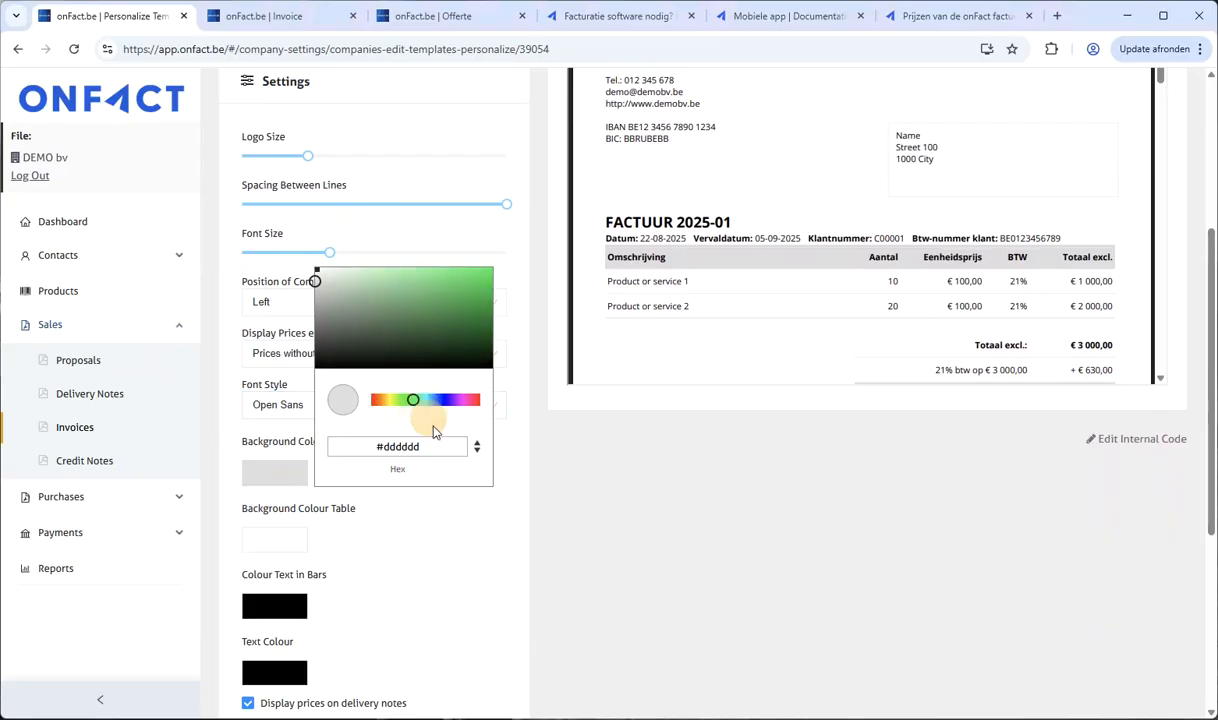
{"action": "left_click_drag", "start_coordinate": [413, 316], "coordinate": [407, 331]}
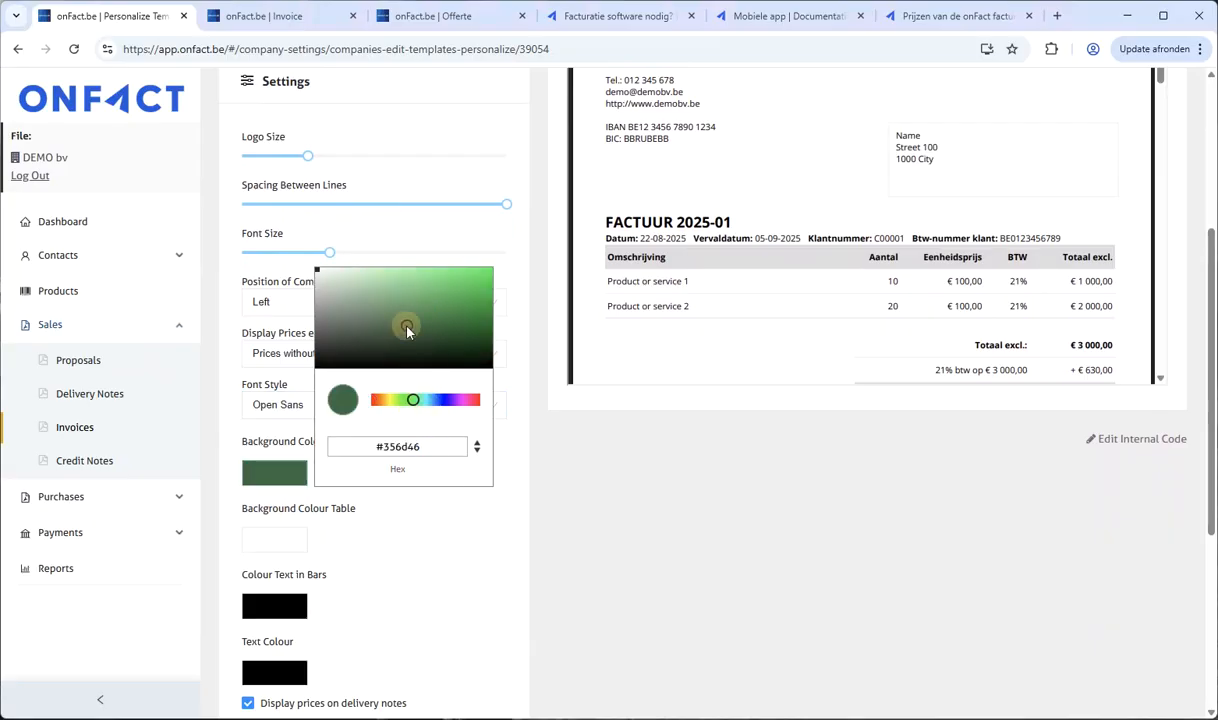
{"action": "left_click", "coordinate": [459, 326]}
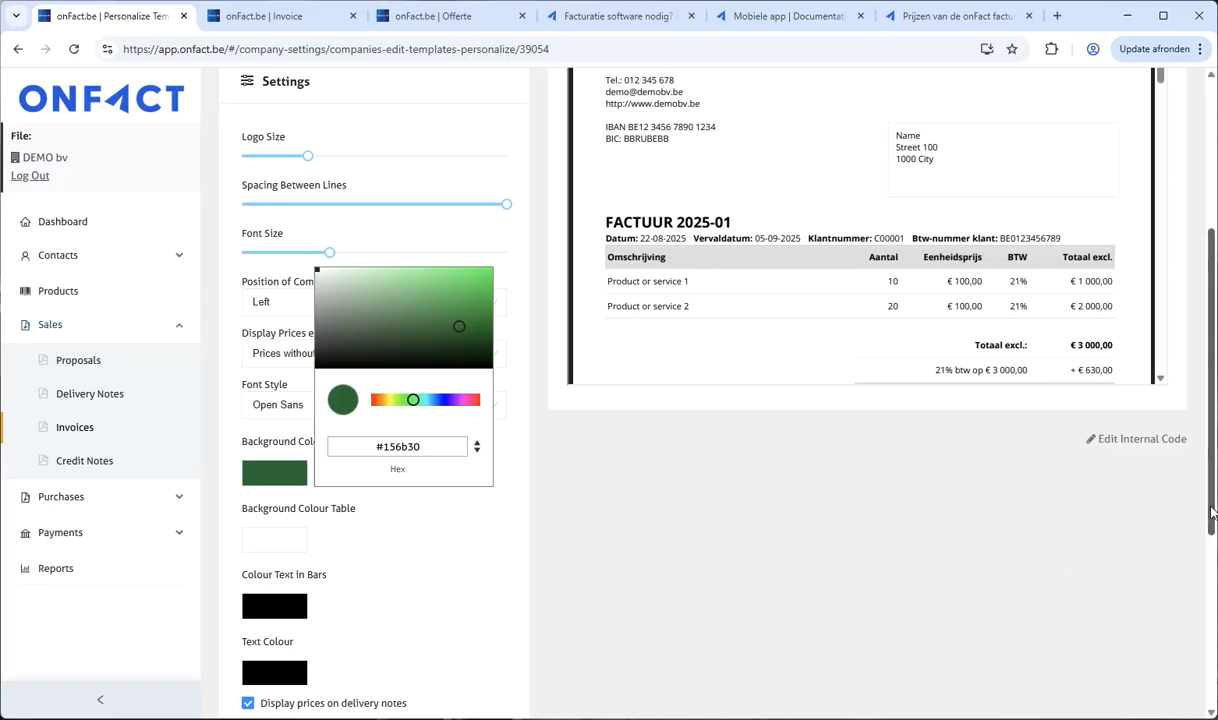
{"action": "left_click_drag", "start_coordinate": [1211, 512], "coordinate": [1208, 340]}
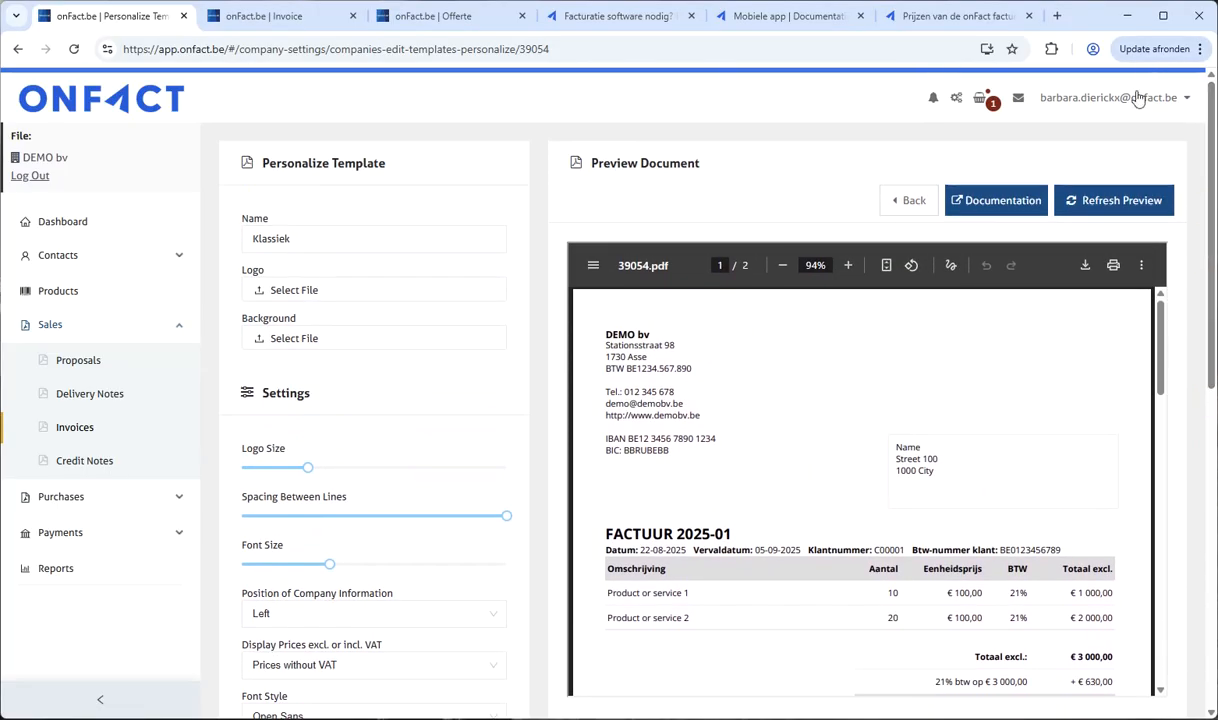
Step: Review the company's users in the company settings, checking the Owner access role
{"action": "left_click", "coordinate": [1080, 97]}
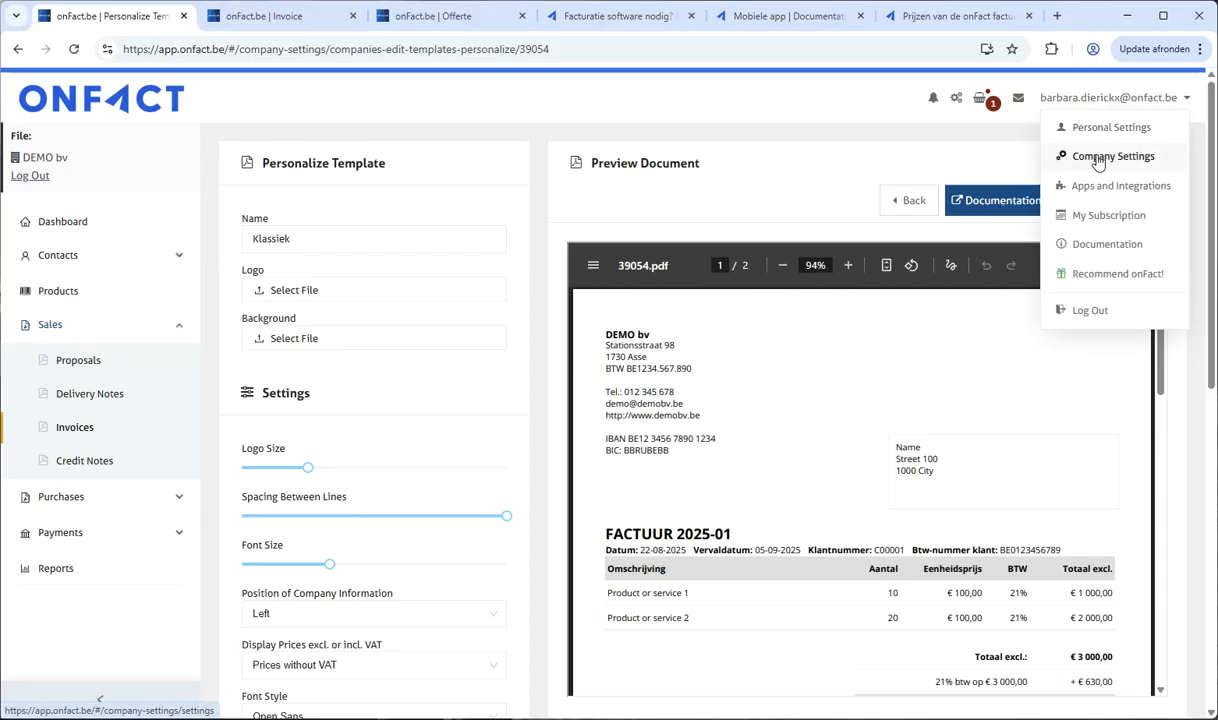
{"action": "left_click", "coordinate": [1097, 158]}
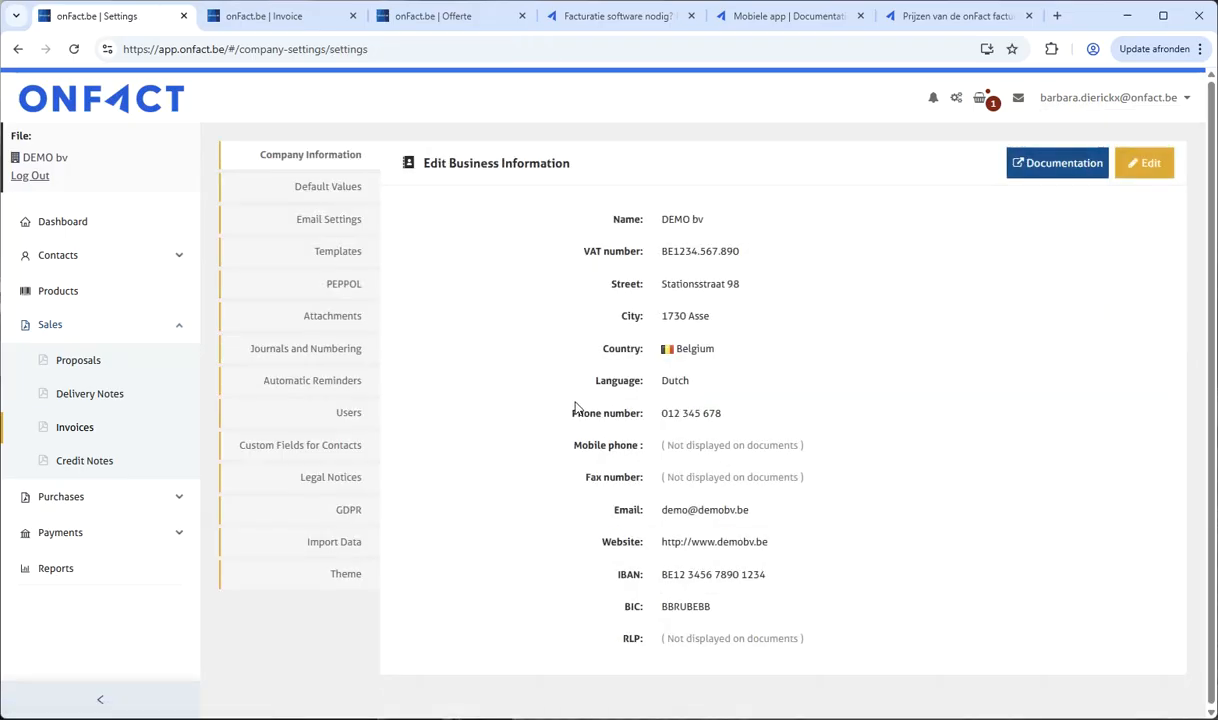
{"action": "left_click", "coordinate": [352, 416]}
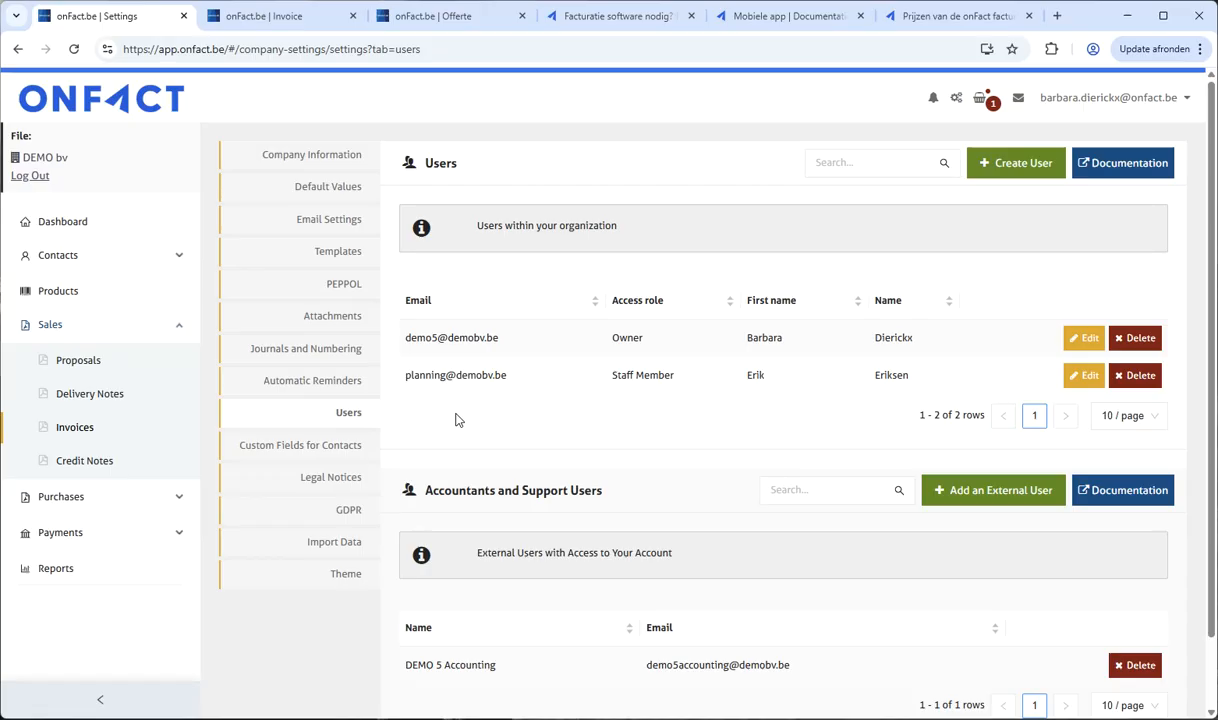
{"action": "double_click", "coordinate": [622, 339]}
{"action": "left_click", "coordinate": [672, 339]}
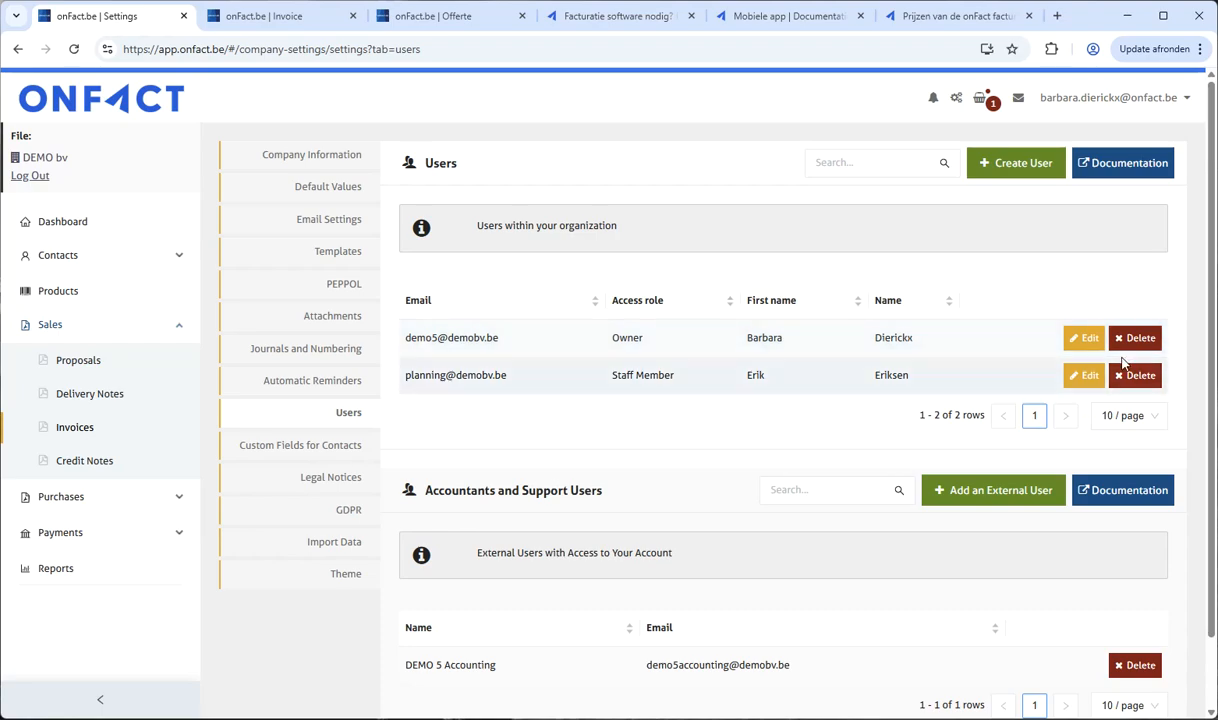
Step: Edit the Staff Member user and enable access to Proposals and Delivery Notes
{"action": "left_click", "coordinate": [1085, 376]}
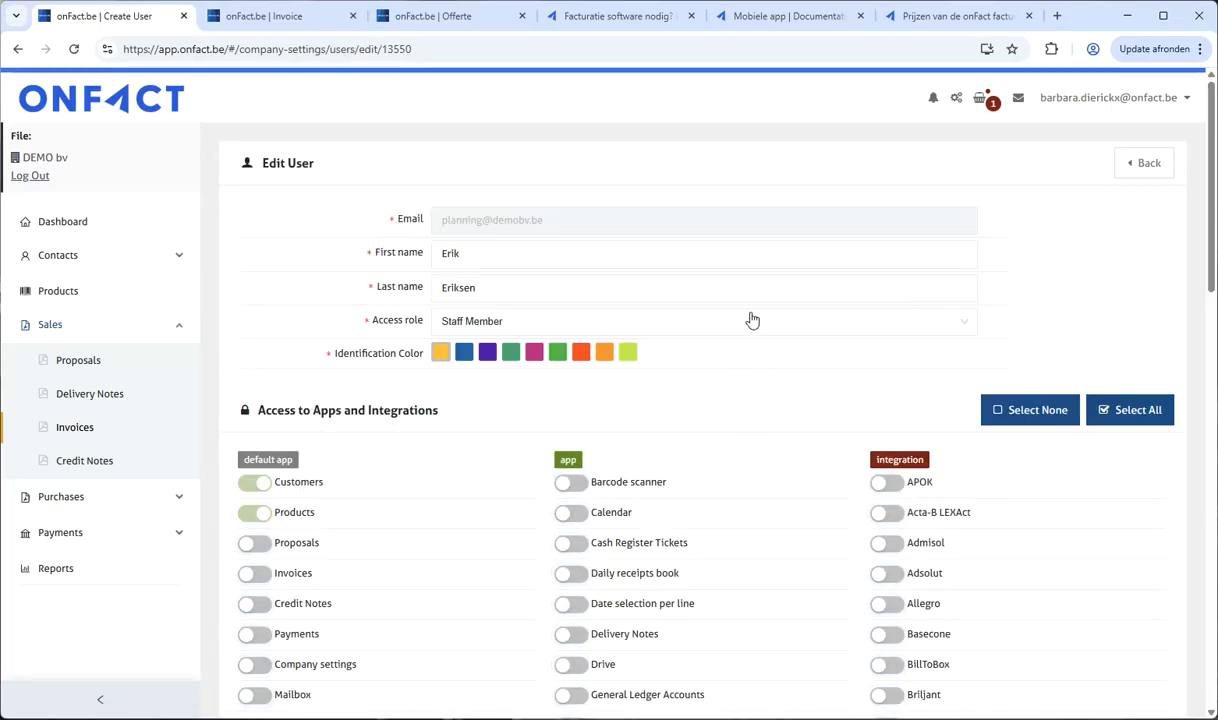
{"action": "scroll", "coordinate": [745, 375], "scroll_direction": "down", "scroll_amount": 1}
{"action": "left_click", "coordinate": [453, 176]}
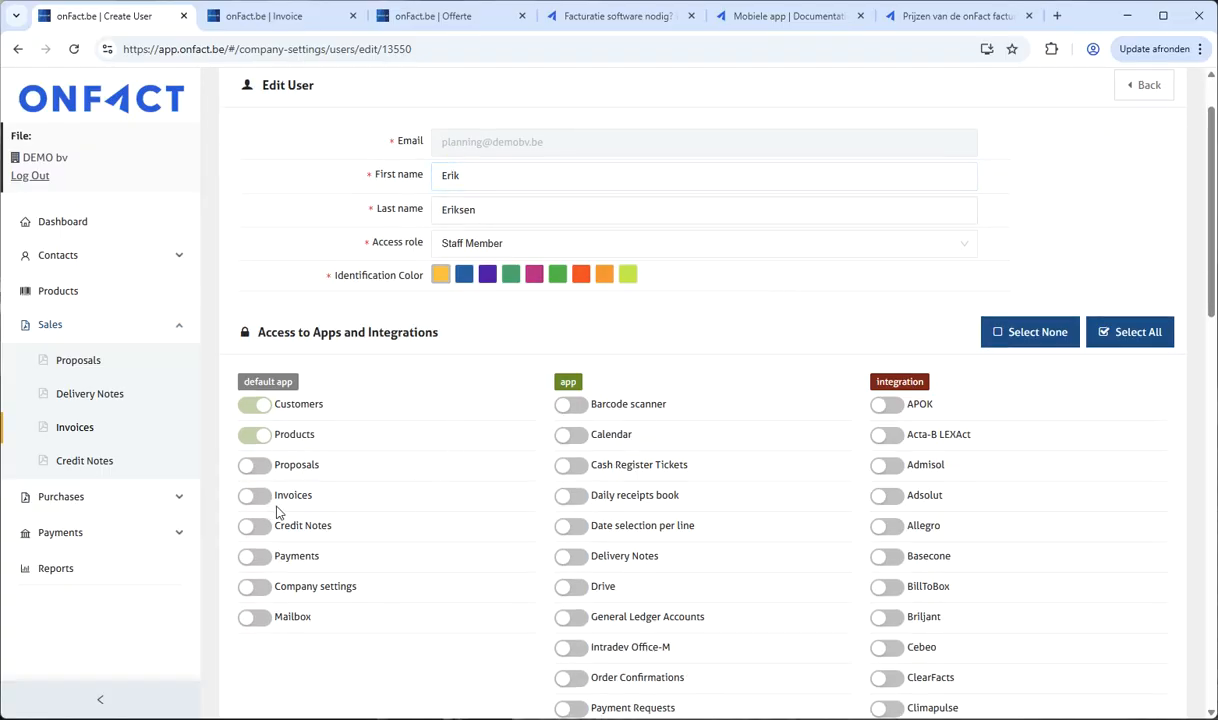
{"action": "left_click", "coordinate": [257, 466]}
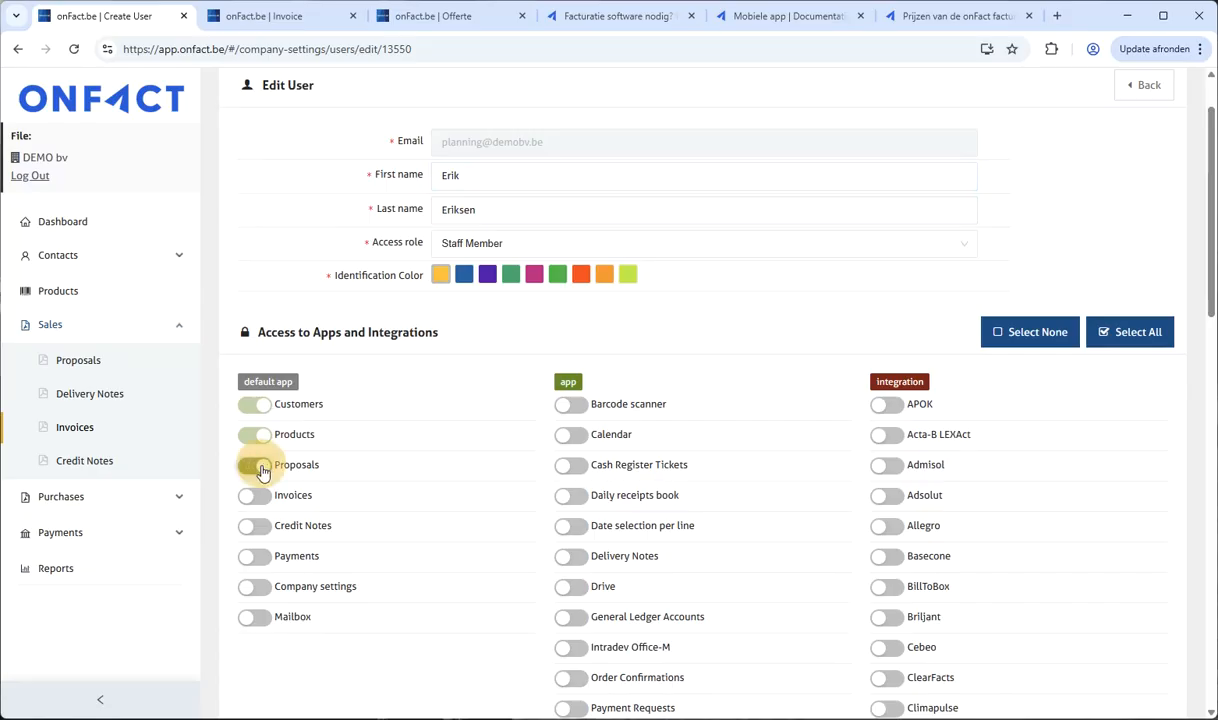
{"action": "left_click", "coordinate": [580, 562]}
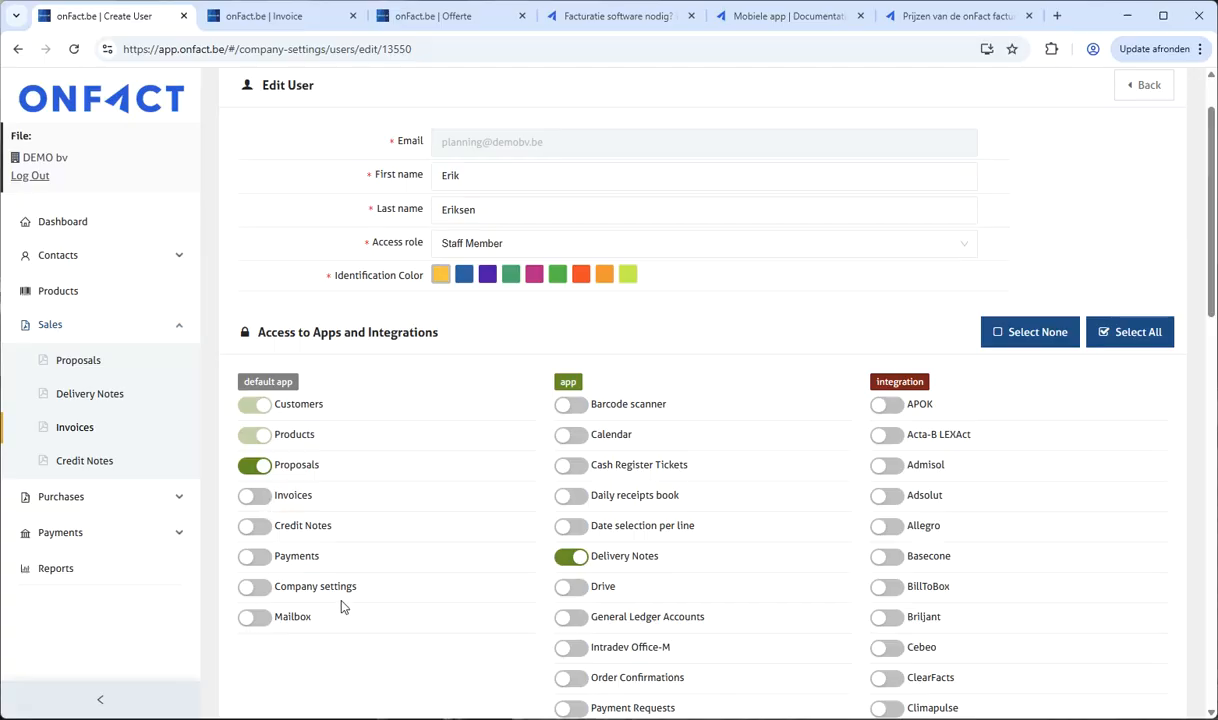
Step: Return to the users list without saving the access changes, and review the accountants and support users
{"action": "left_click", "coordinate": [1131, 105]}
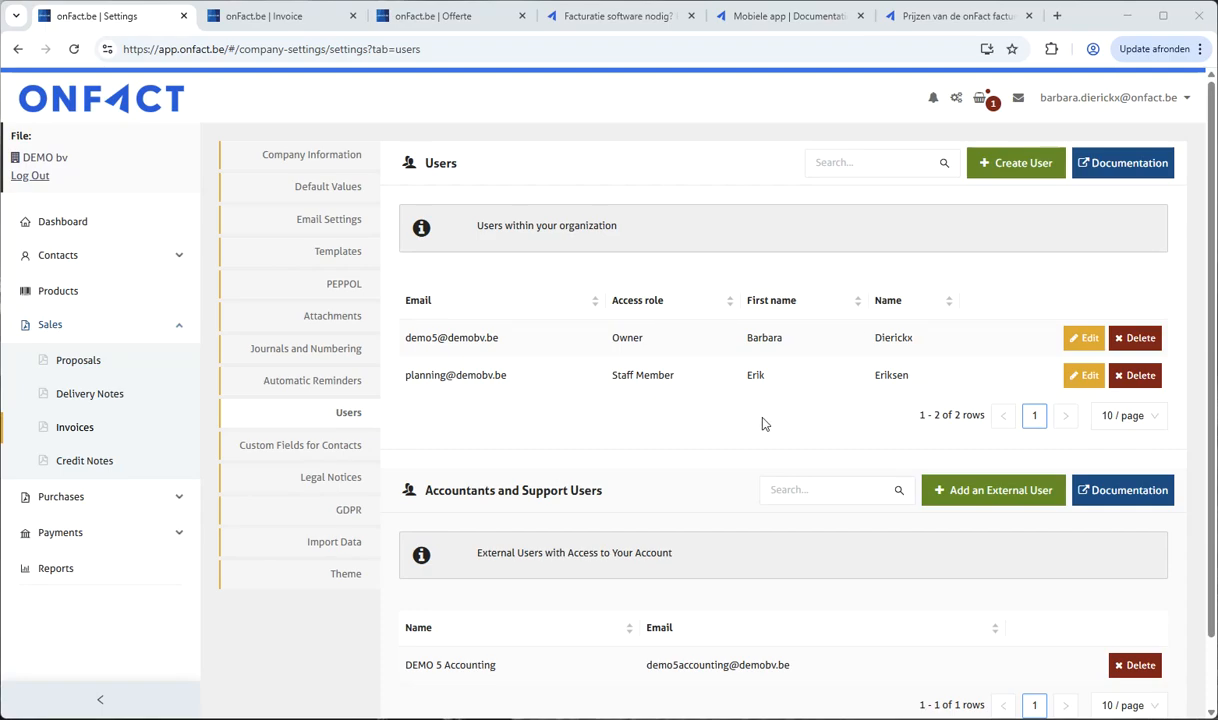
{"action": "scroll", "coordinate": [763, 422], "scroll_direction": "down", "scroll_amount": 1}
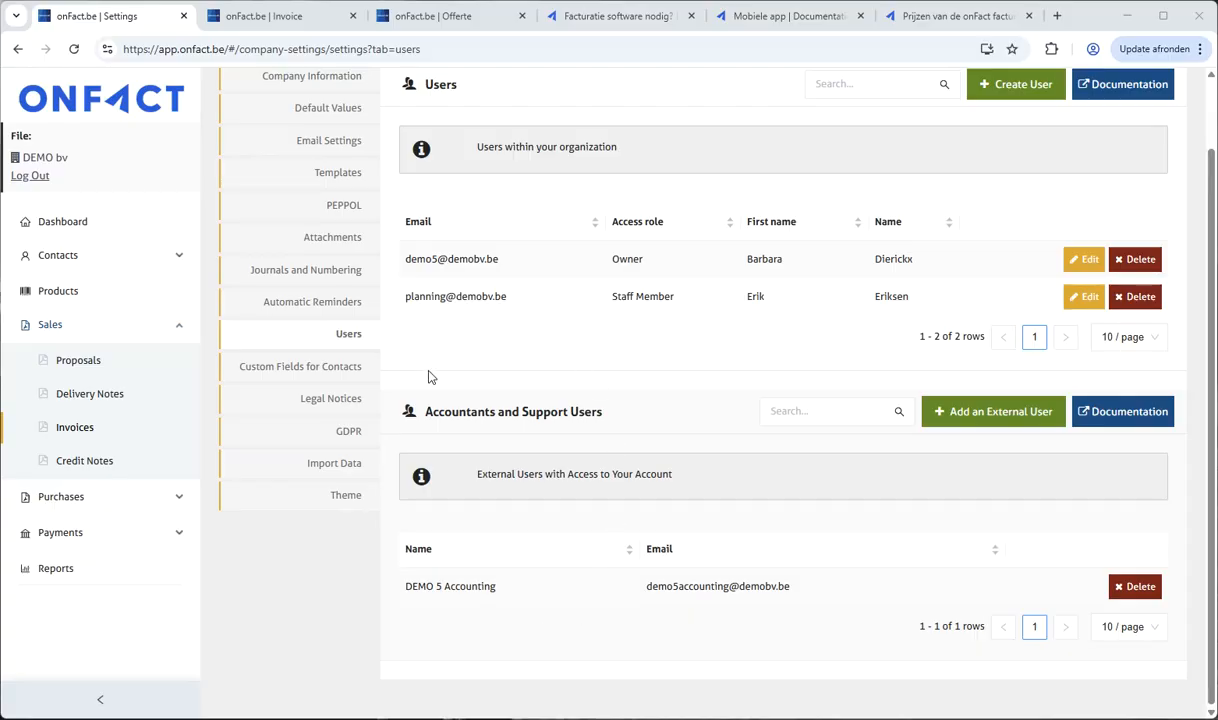
Step: Review the attachment settings and the delivery note merge options of the English terms and conditions PDF, and return without saving
{"action": "left_click", "coordinate": [333, 243]}
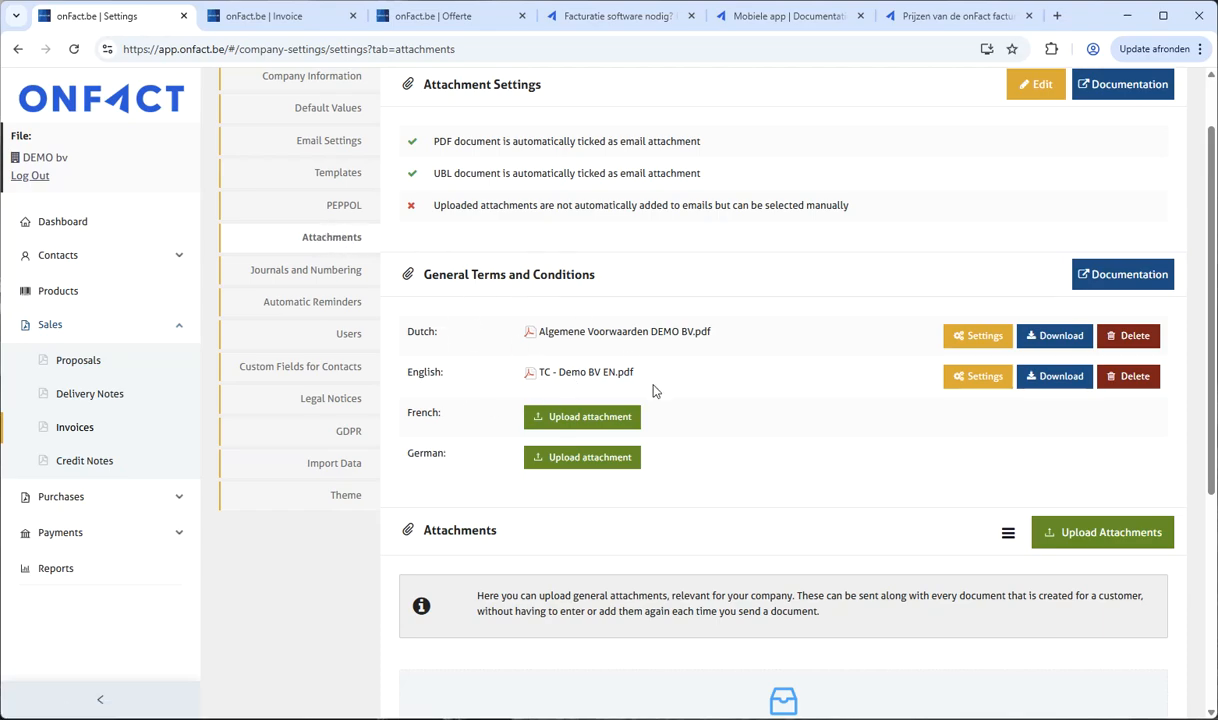
{"action": "double_click", "coordinate": [626, 372]}
{"action": "left_click", "coordinate": [981, 377]}
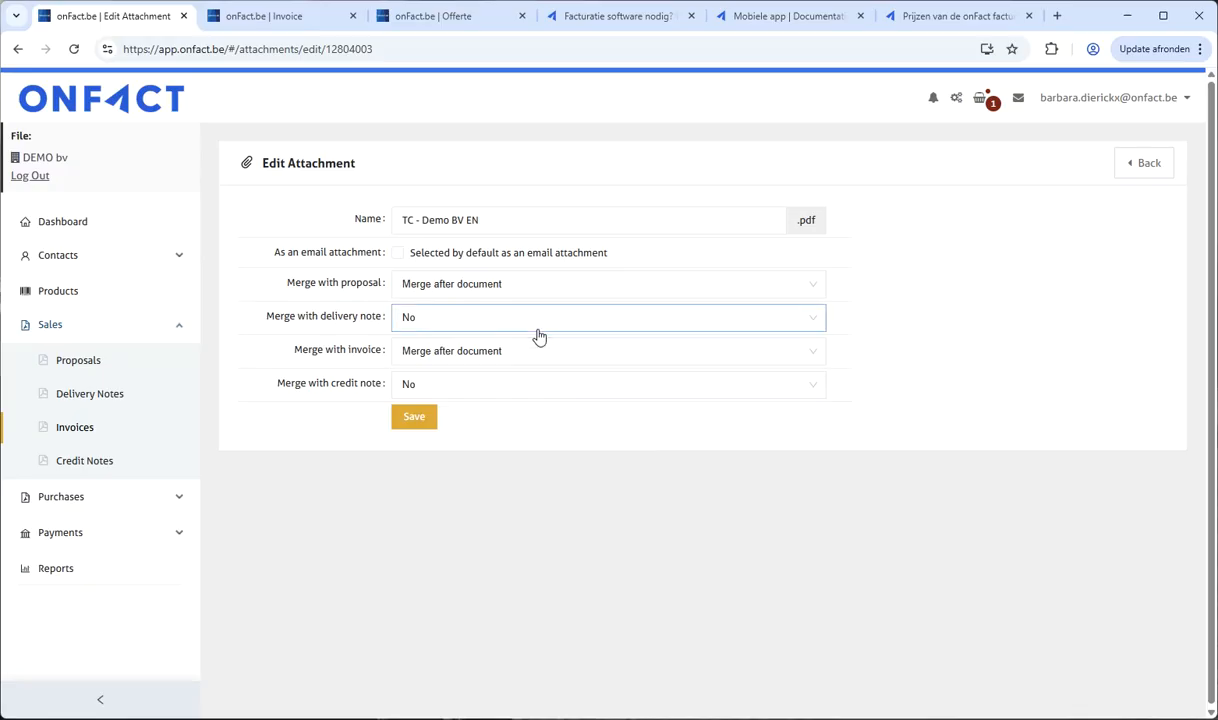
{"action": "left_click", "coordinate": [533, 329]}
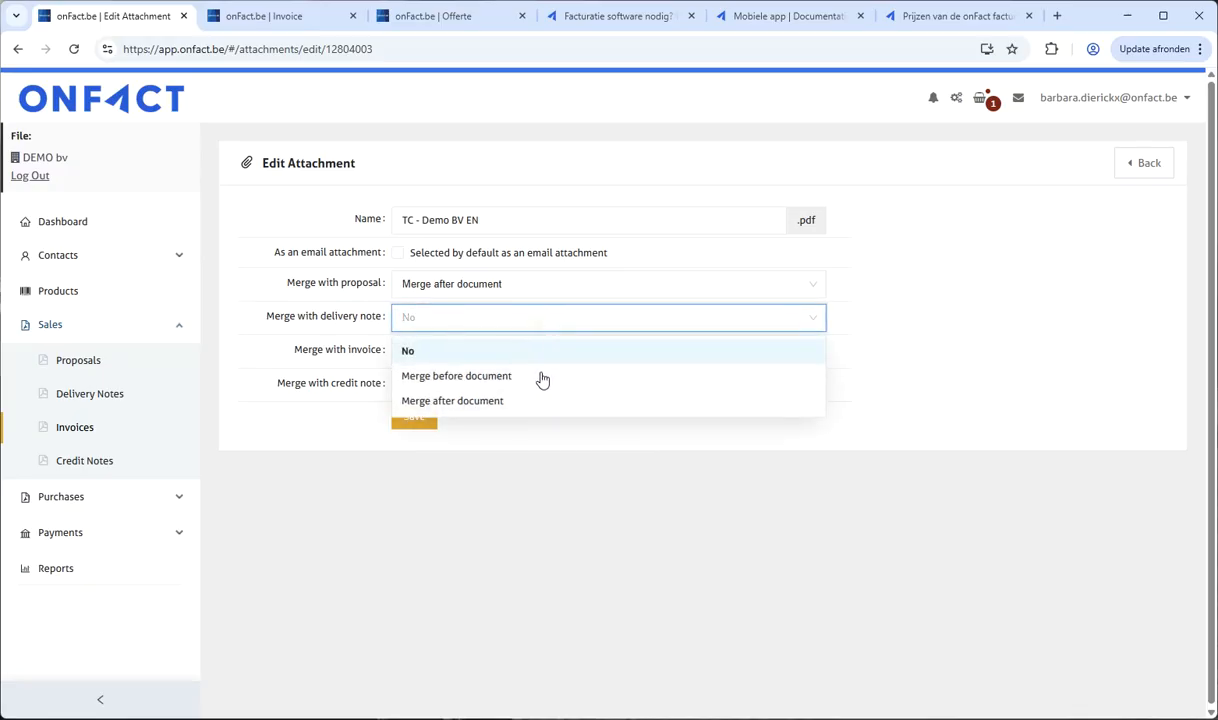
{"action": "left_click", "coordinate": [1070, 243]}
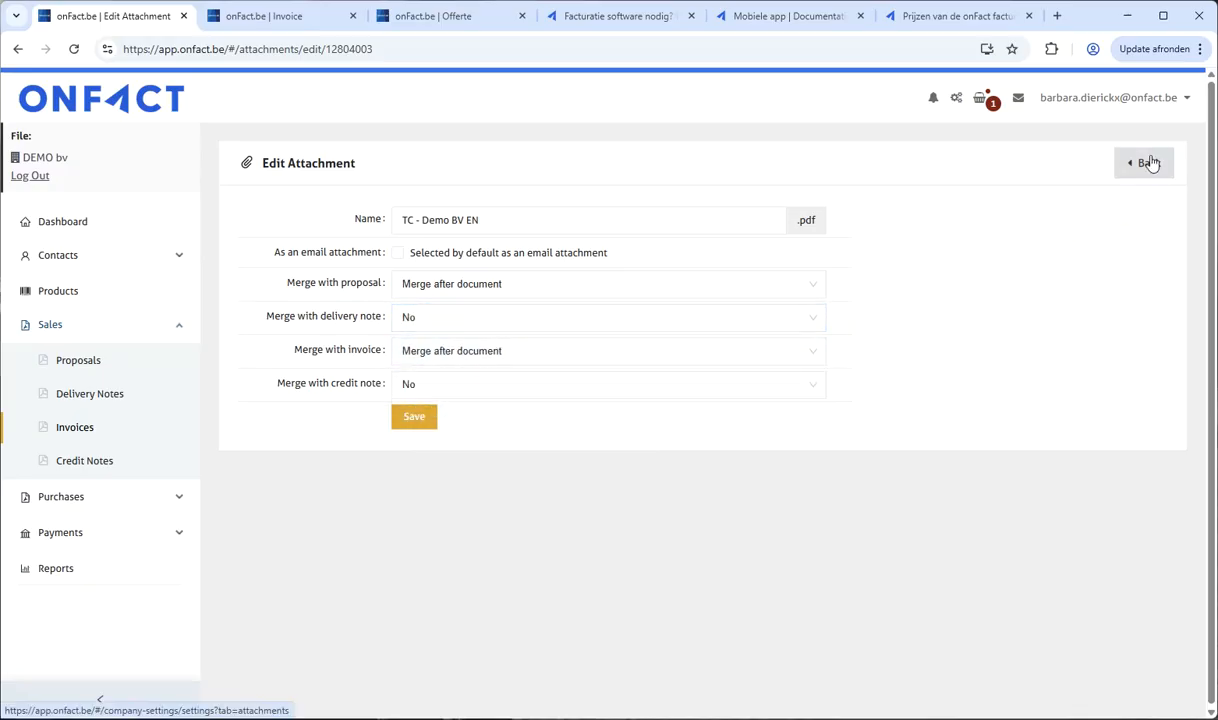
{"action": "left_click", "coordinate": [1147, 163]}
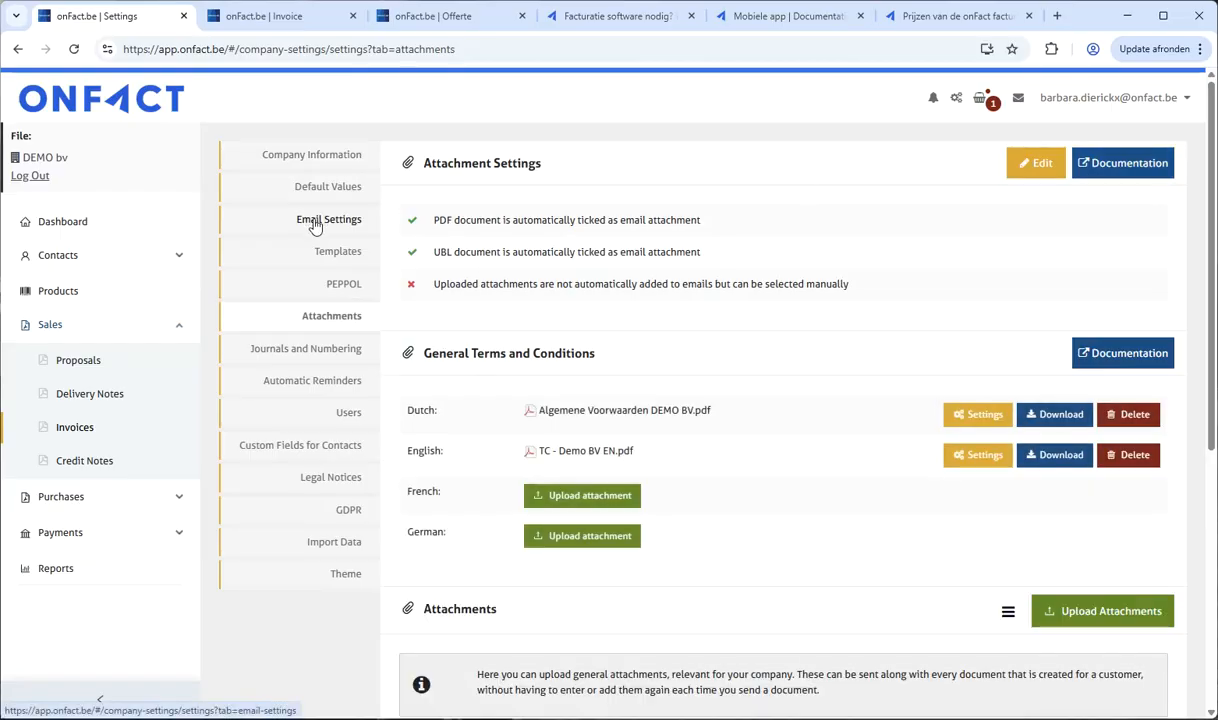
Step: Review the company's sender address and available email delivery methods in the email settings, and return to the dashboard without saving
{"action": "left_click", "coordinate": [315, 224]}
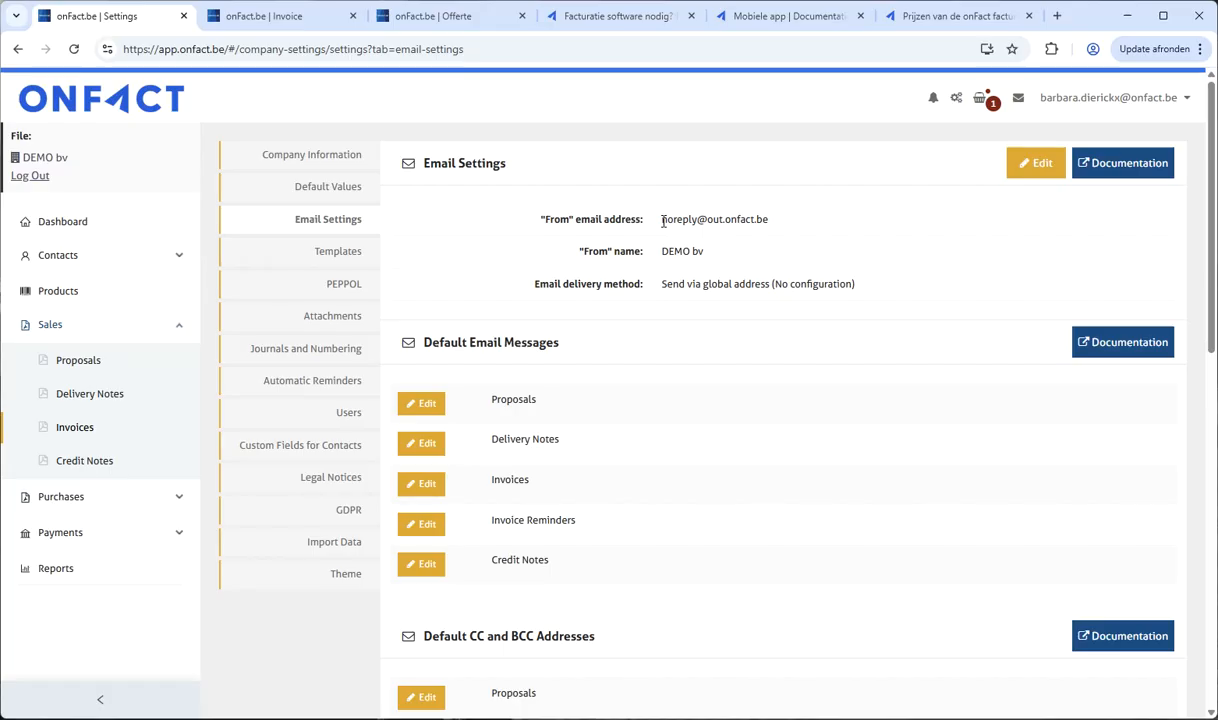
{"action": "left_click_drag", "start_coordinate": [663, 219], "coordinate": [790, 229]}
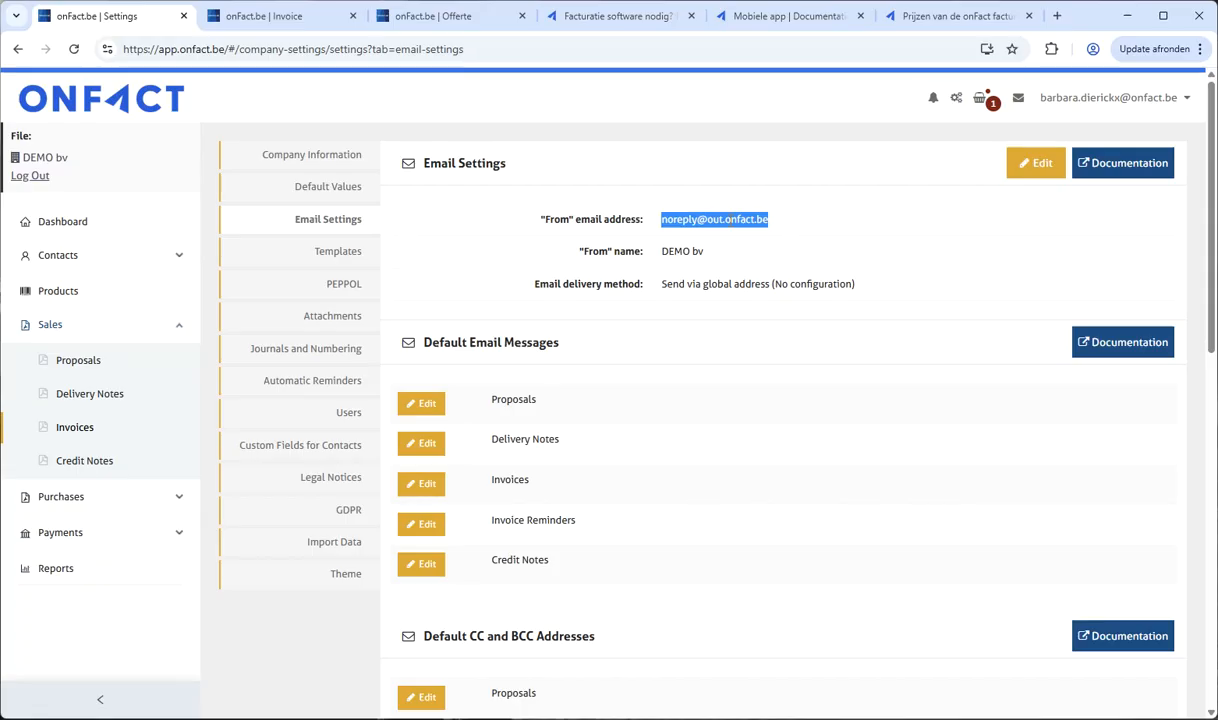
{"action": "left_click", "coordinate": [836, 174]}
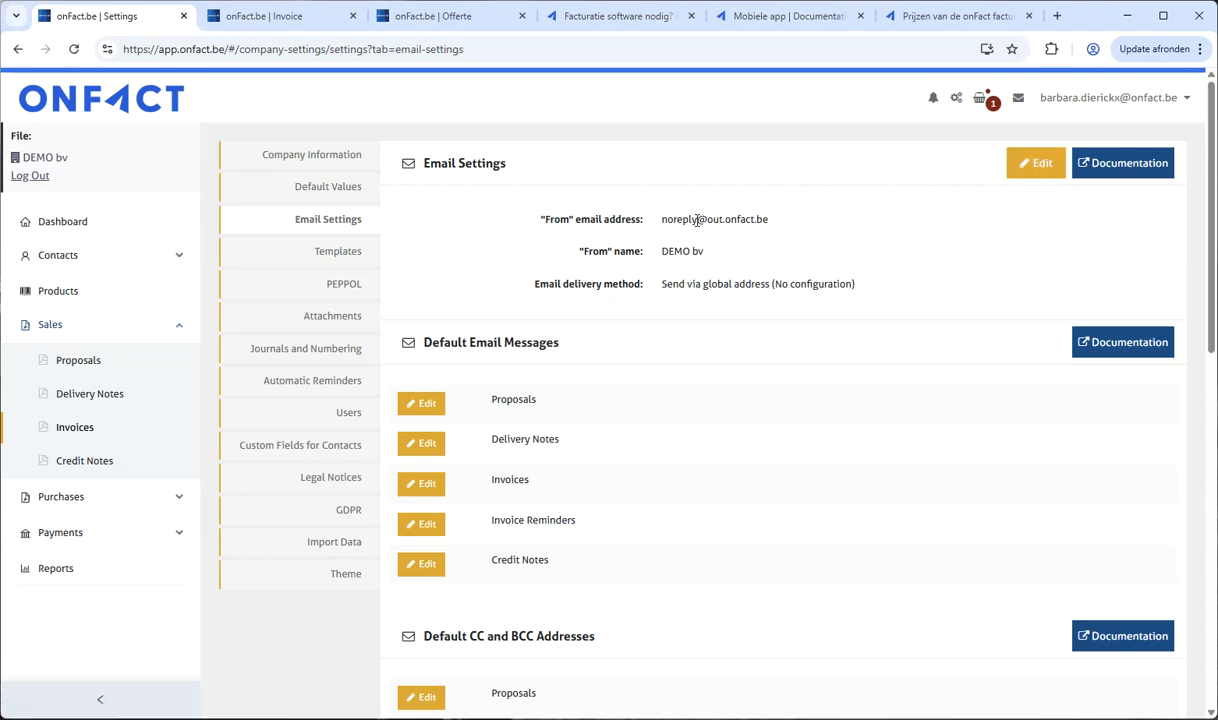
{"action": "left_click", "coordinate": [1017, 165]}
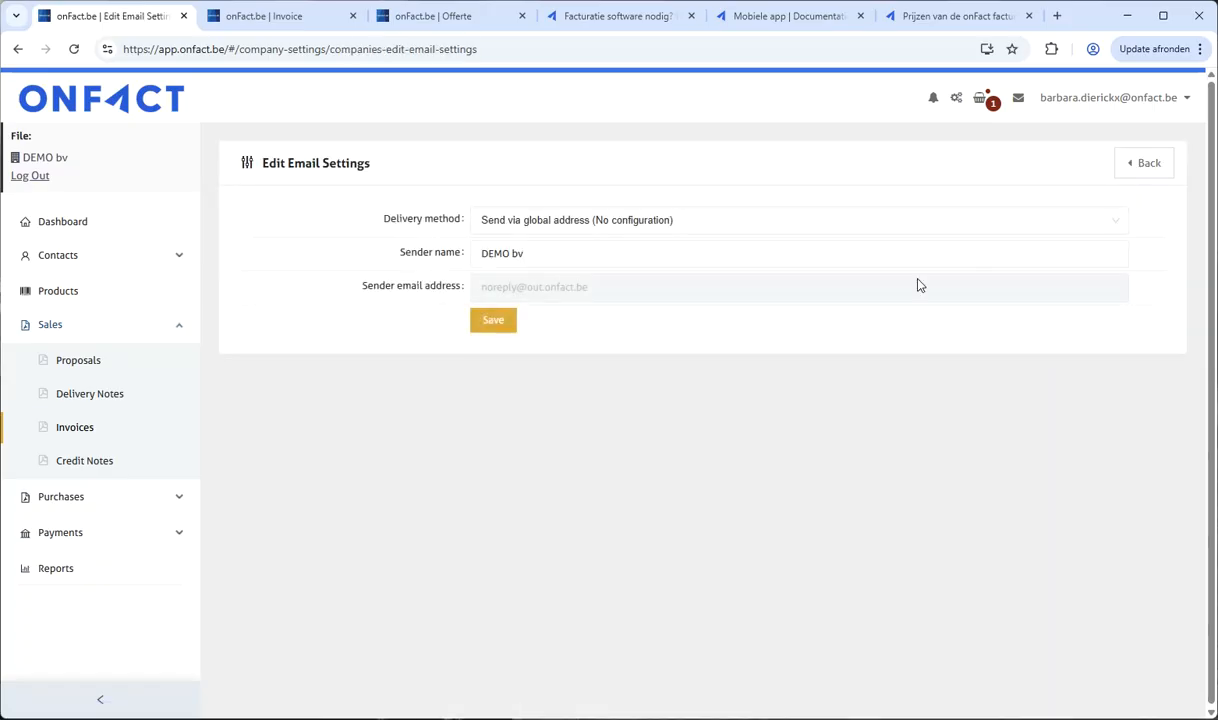
{"action": "left_click", "coordinate": [707, 224]}
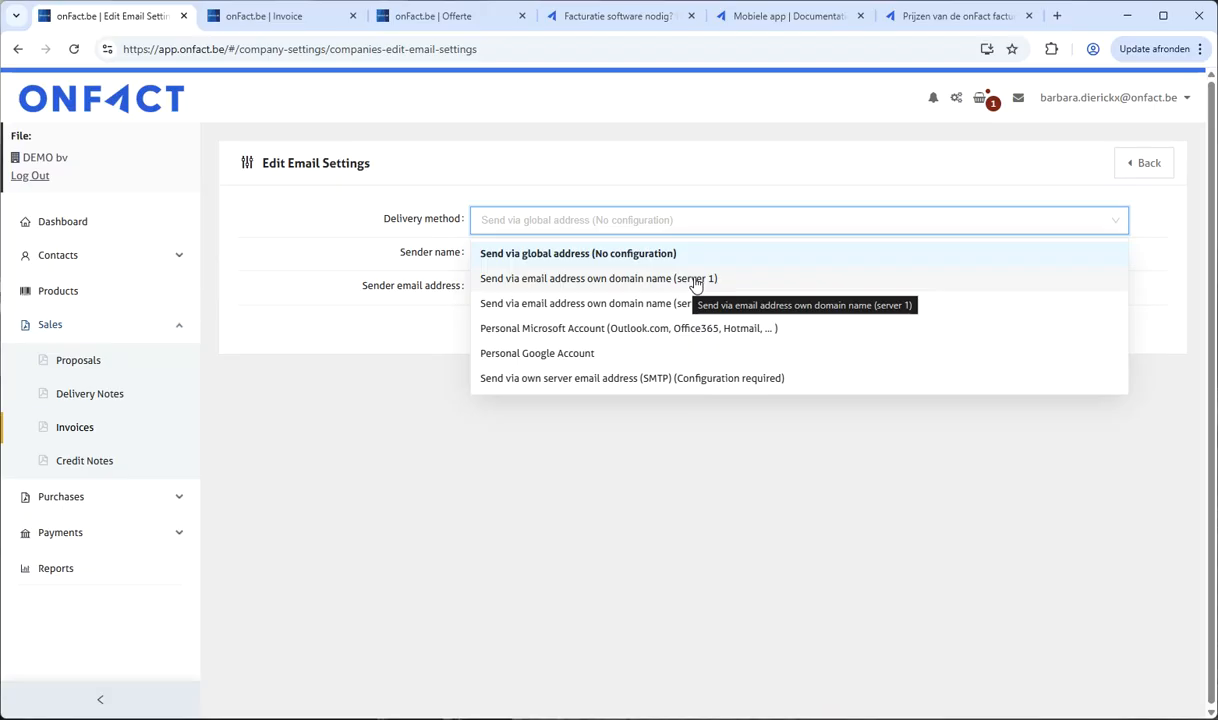
{"action": "left_click", "coordinate": [794, 110]}
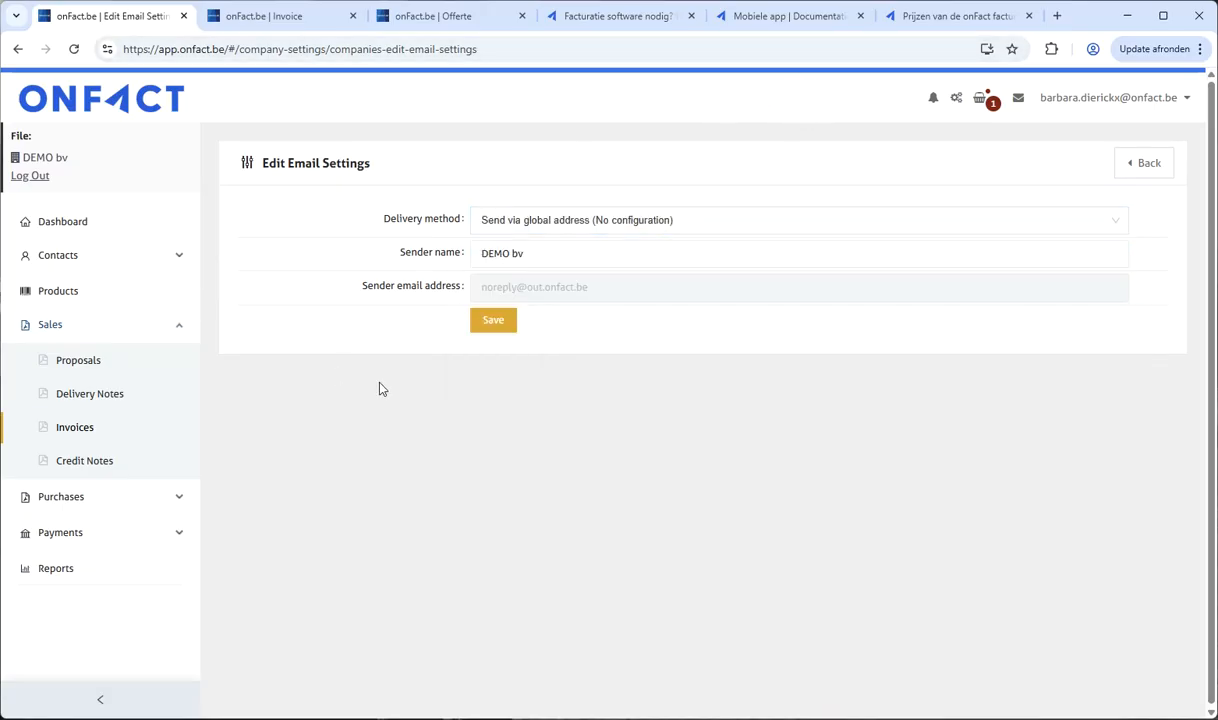
{"action": "left_click", "coordinate": [86, 231]}
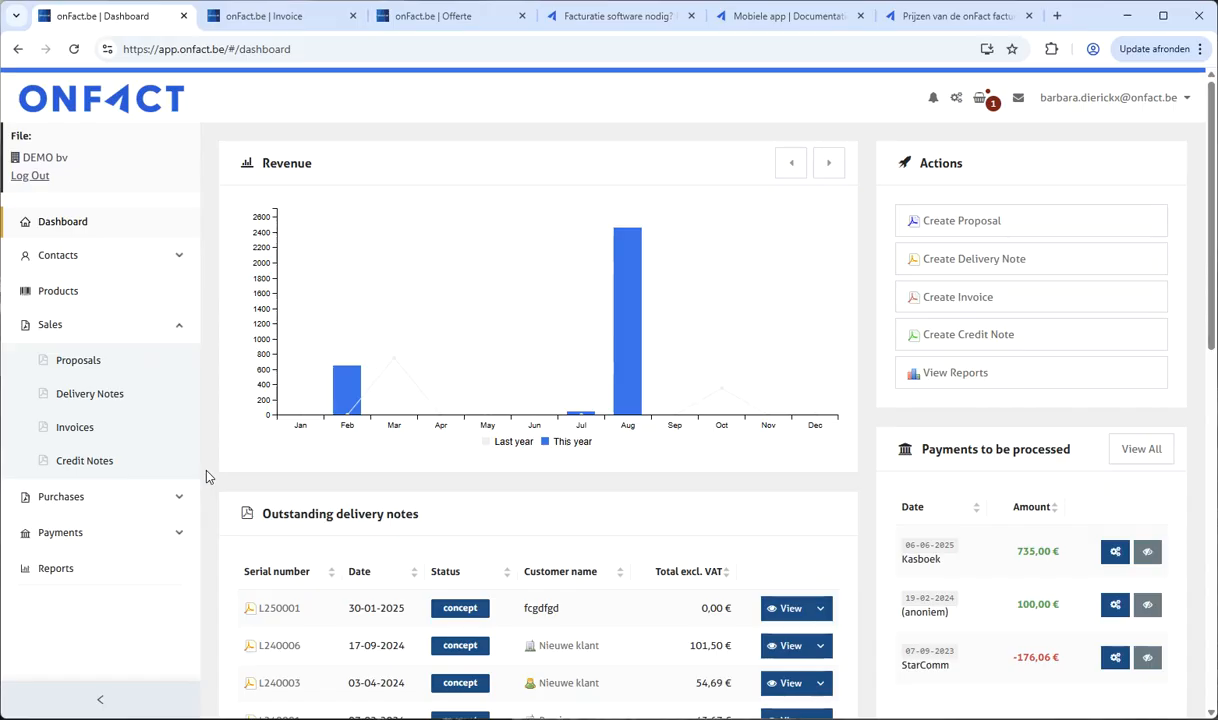
Step: Switch to the onFact website's pricing page and compare the Pro plan's monthly and yearly subscription prices
{"action": "left_click", "coordinate": [931, 18]}
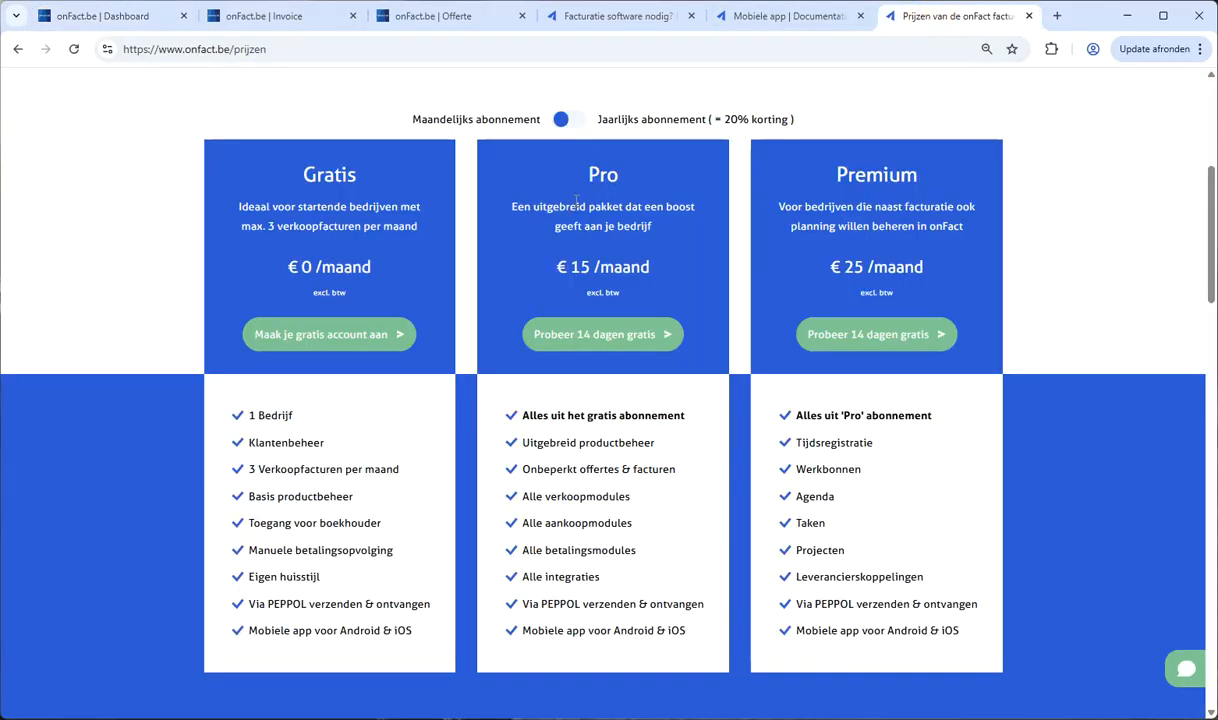
{"action": "left_click_drag", "start_coordinate": [591, 175], "coordinate": [616, 178]}
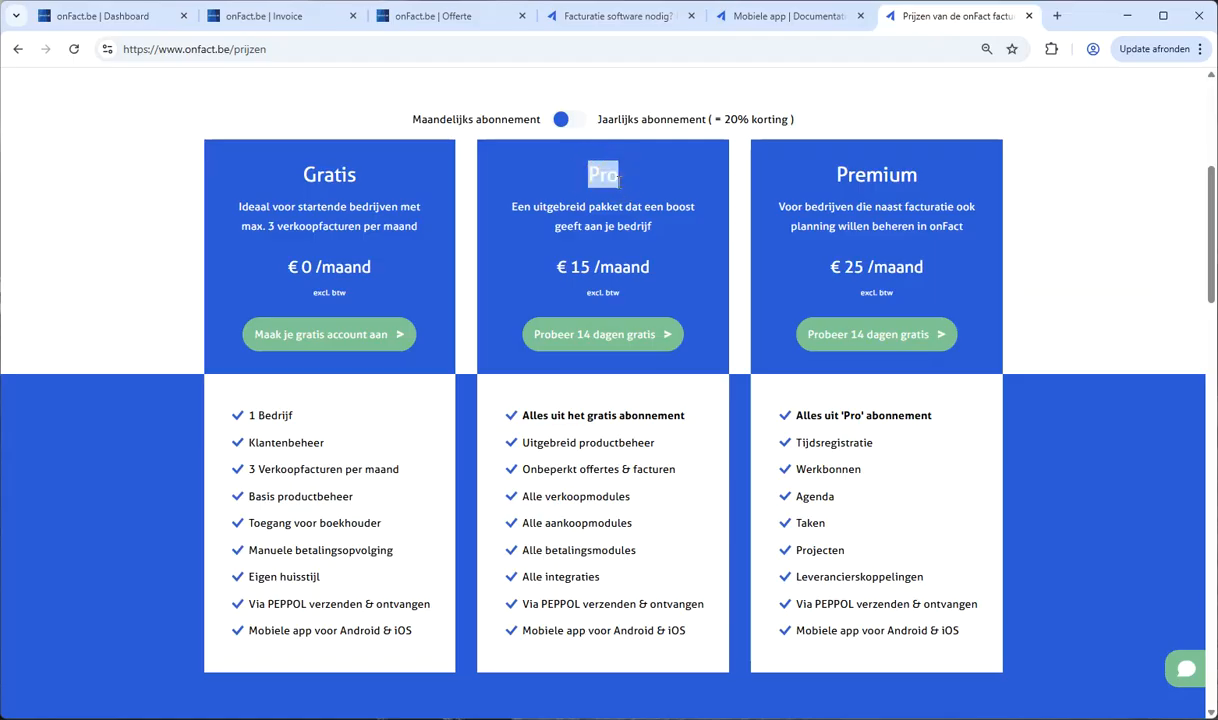
{"action": "left_click", "coordinate": [612, 177]}
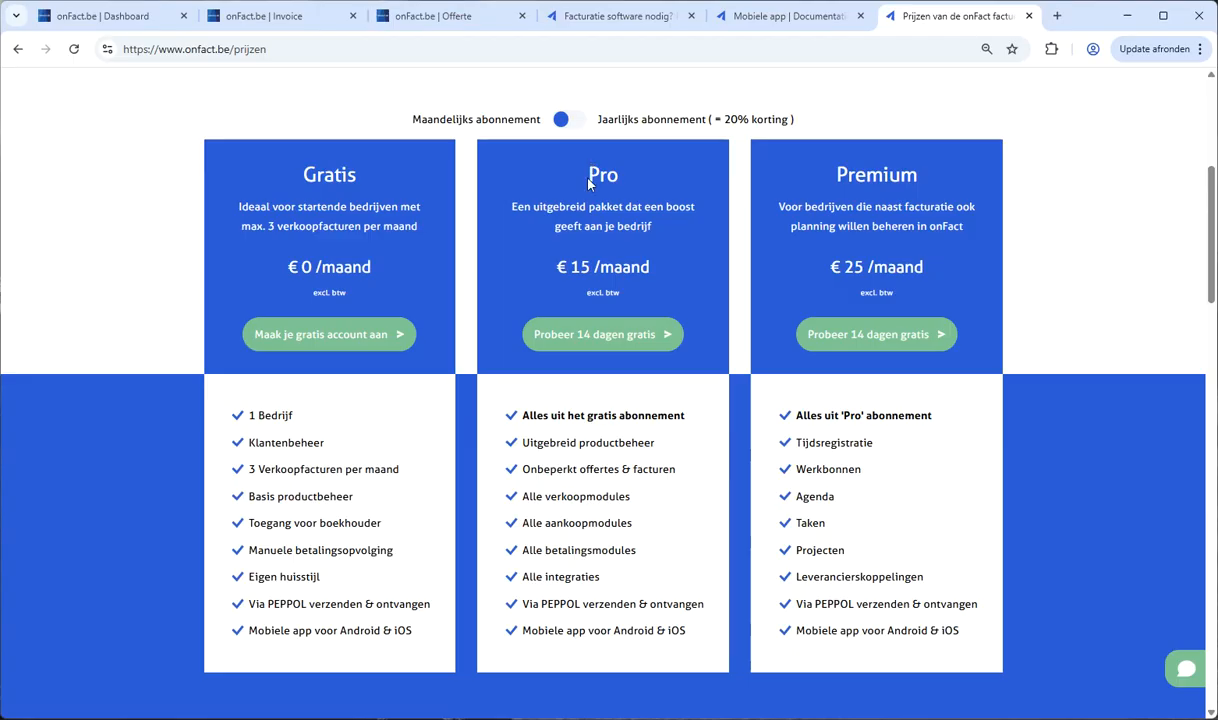
{"action": "left_click_drag", "start_coordinate": [557, 267], "coordinate": [650, 266]}
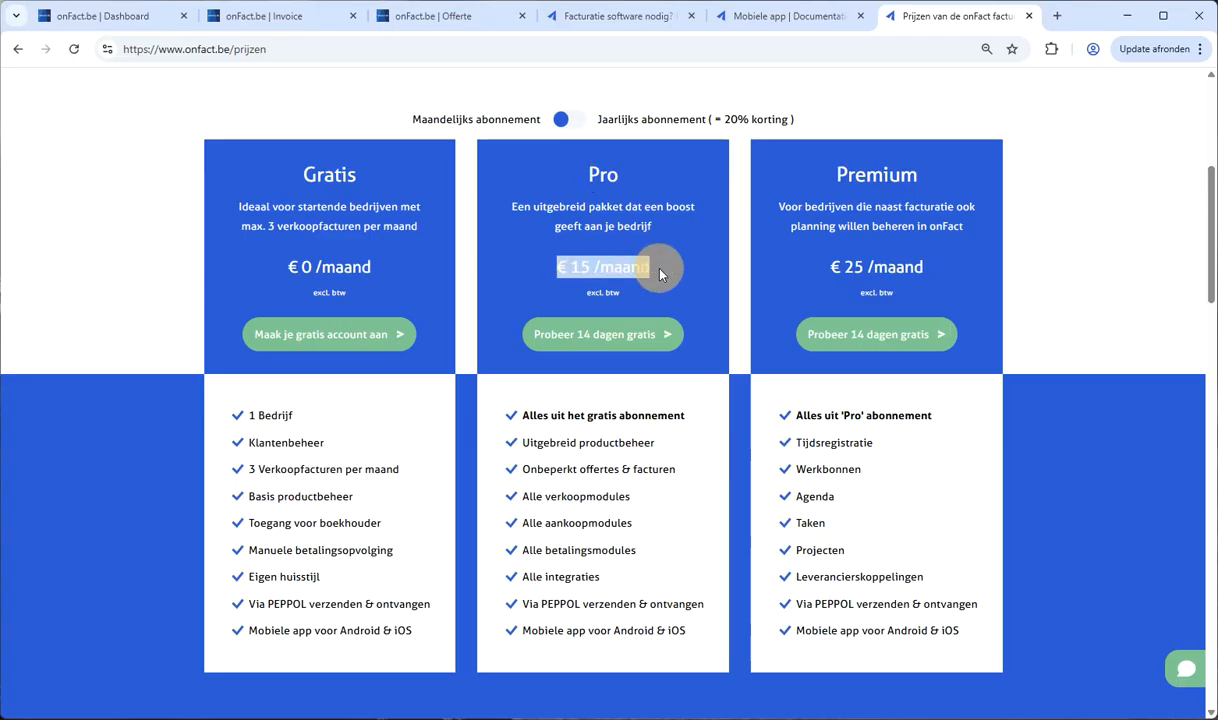
{"action": "left_click", "coordinate": [576, 121]}
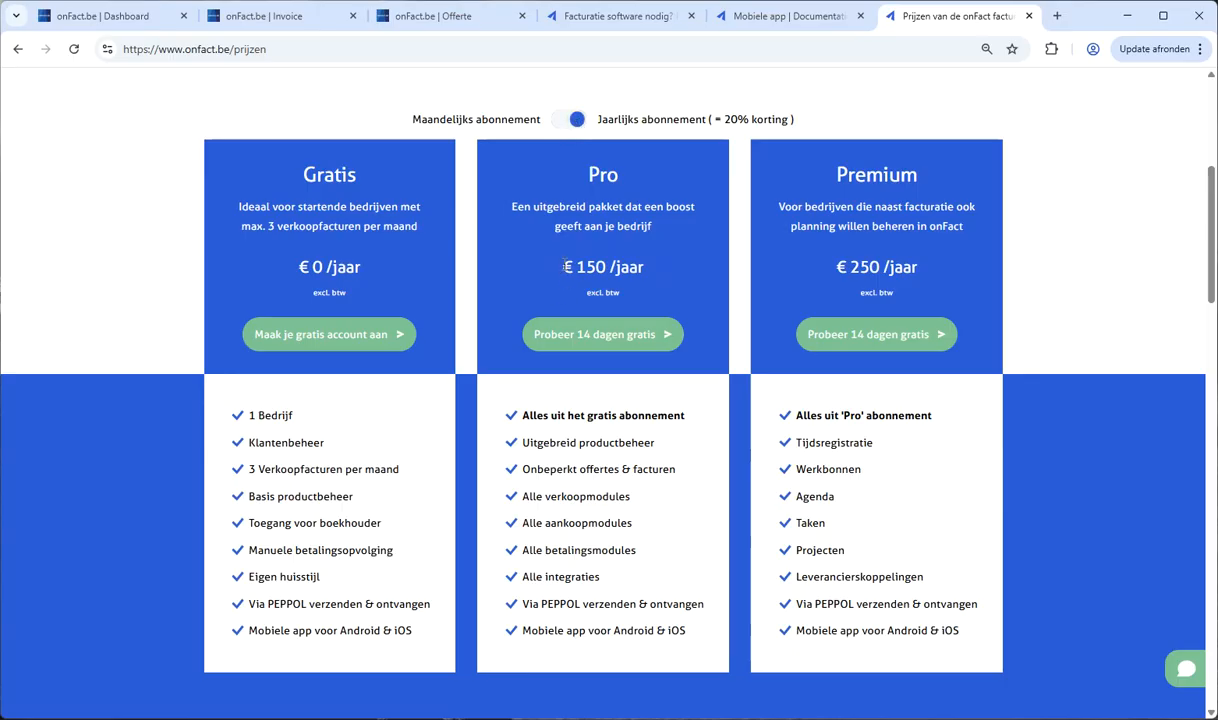
{"action": "left_click_drag", "start_coordinate": [530, 267], "coordinate": [645, 267]}
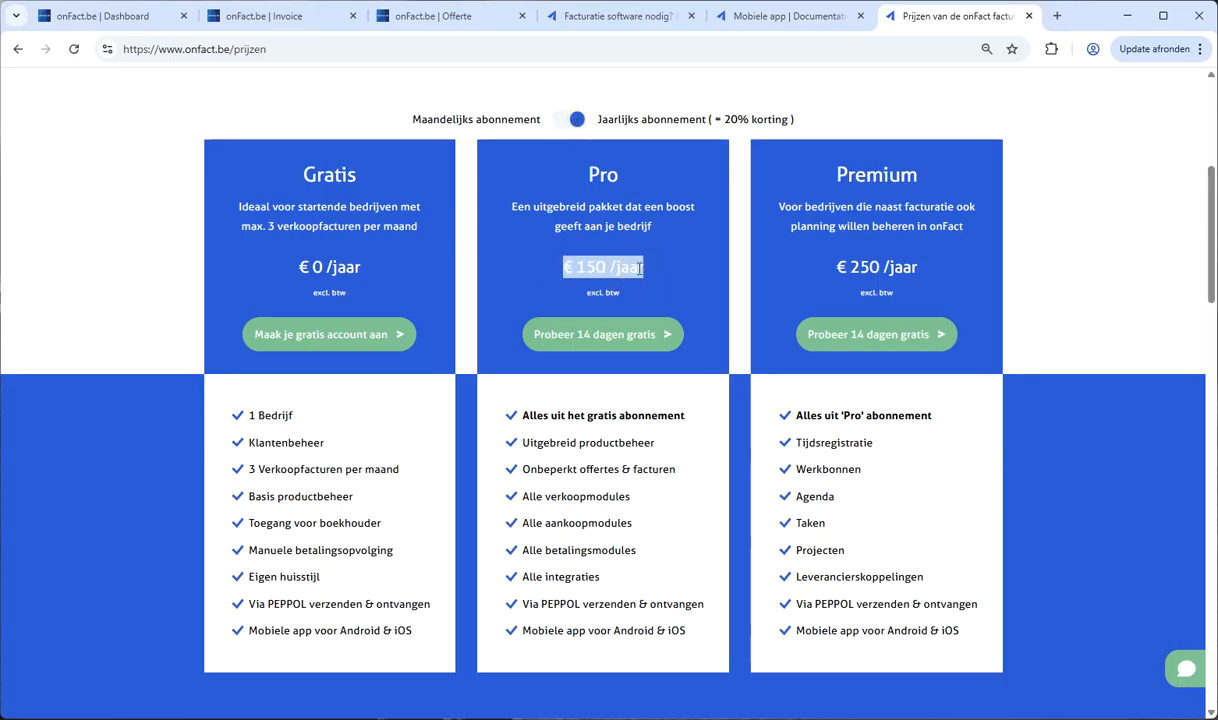
Step: Review the Pro plan's quote and invoice allowance and the extra features of the Premium plan, from time registration to supplier links
{"action": "left_click", "coordinate": [524, 470]}
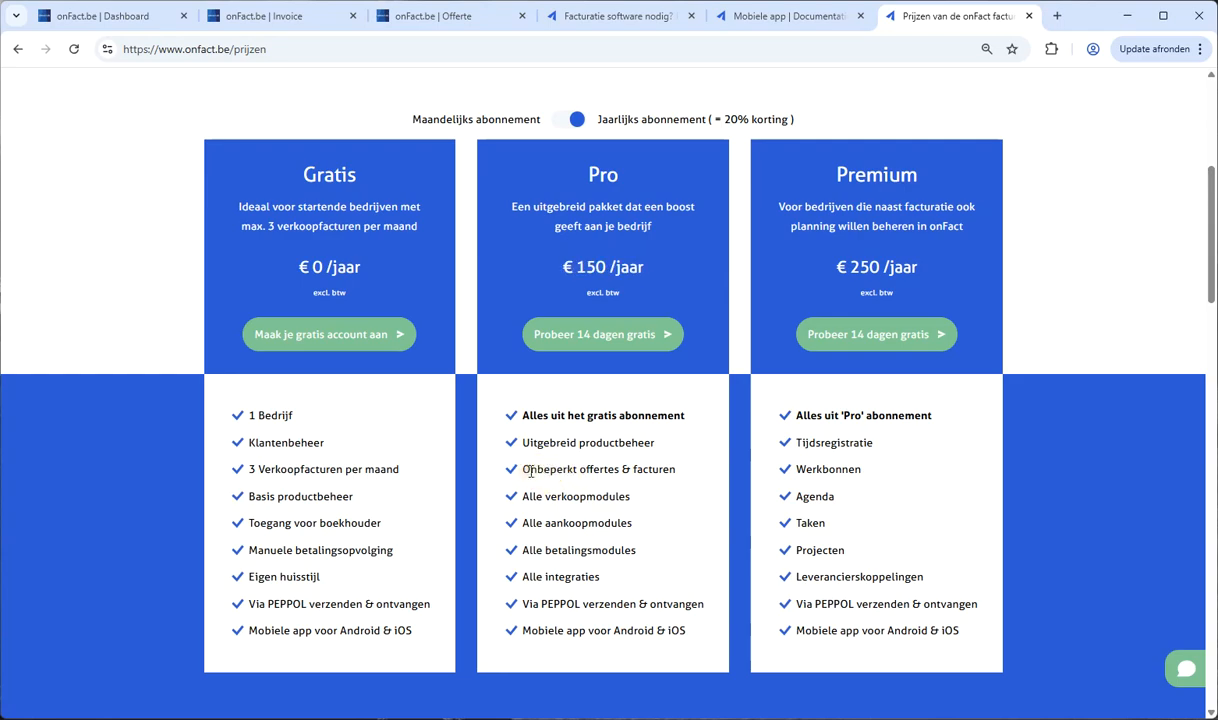
{"action": "left_click_drag", "start_coordinate": [524, 470], "coordinate": [701, 484]}
{"action": "left_click", "coordinate": [660, 470]}
{"action": "left_click", "coordinate": [805, 450]}
{"action": "left_click_drag", "start_coordinate": [805, 450], "coordinate": [929, 578]}
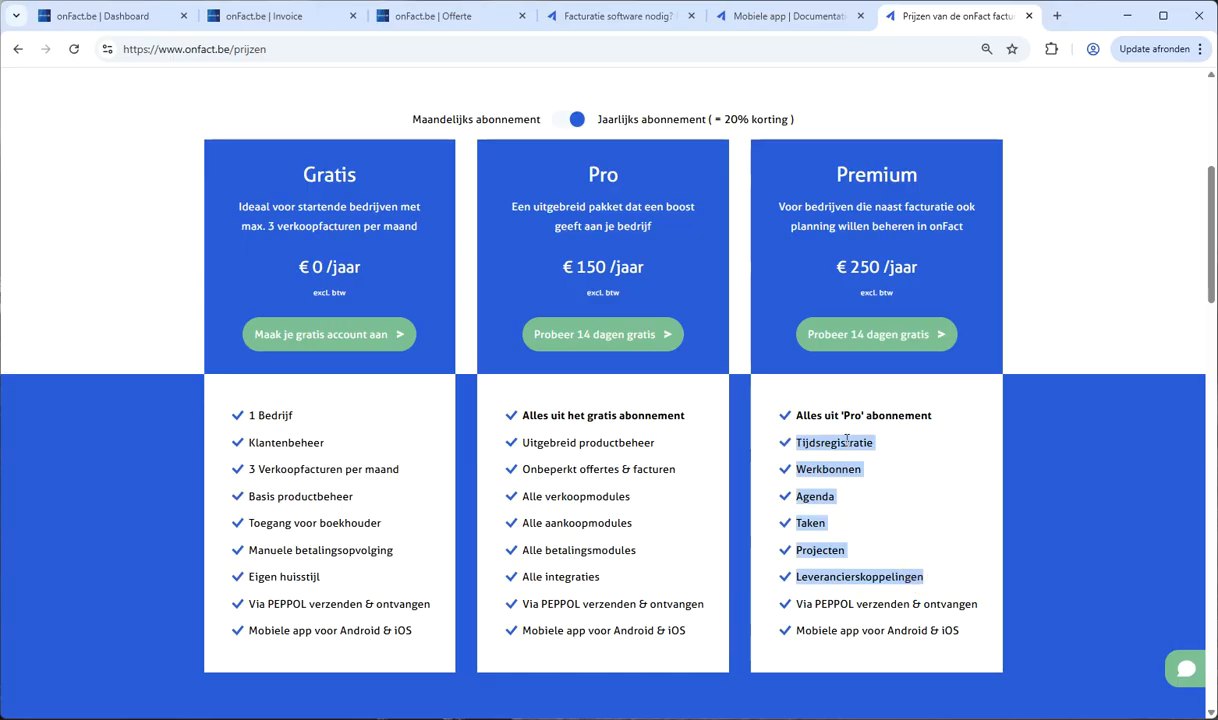
{"action": "left_click", "coordinate": [803, 443]}
{"action": "left_click_drag", "start_coordinate": [797, 444], "coordinate": [834, 497]}
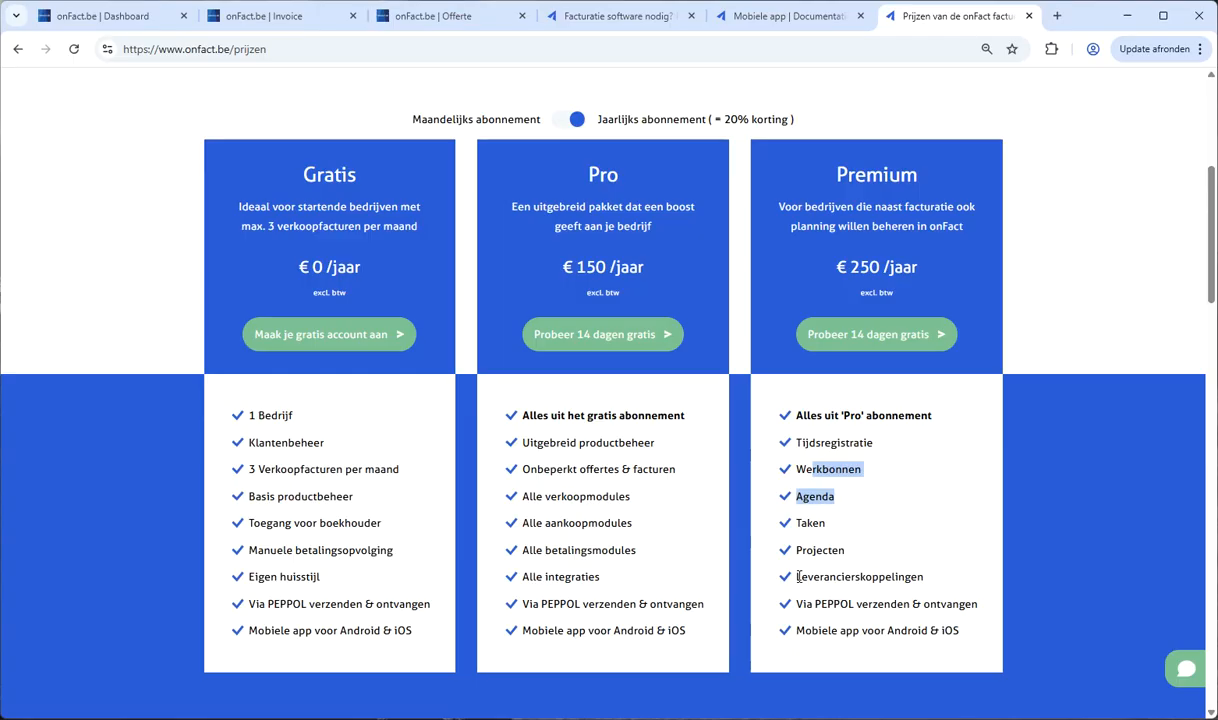
Step: Review the basic product management and monthly sales invoice limit of the free Gratis plan
{"action": "left_click", "coordinate": [352, 498]}
{"action": "left_click_drag", "start_coordinate": [352, 498], "coordinate": [240, 497]}
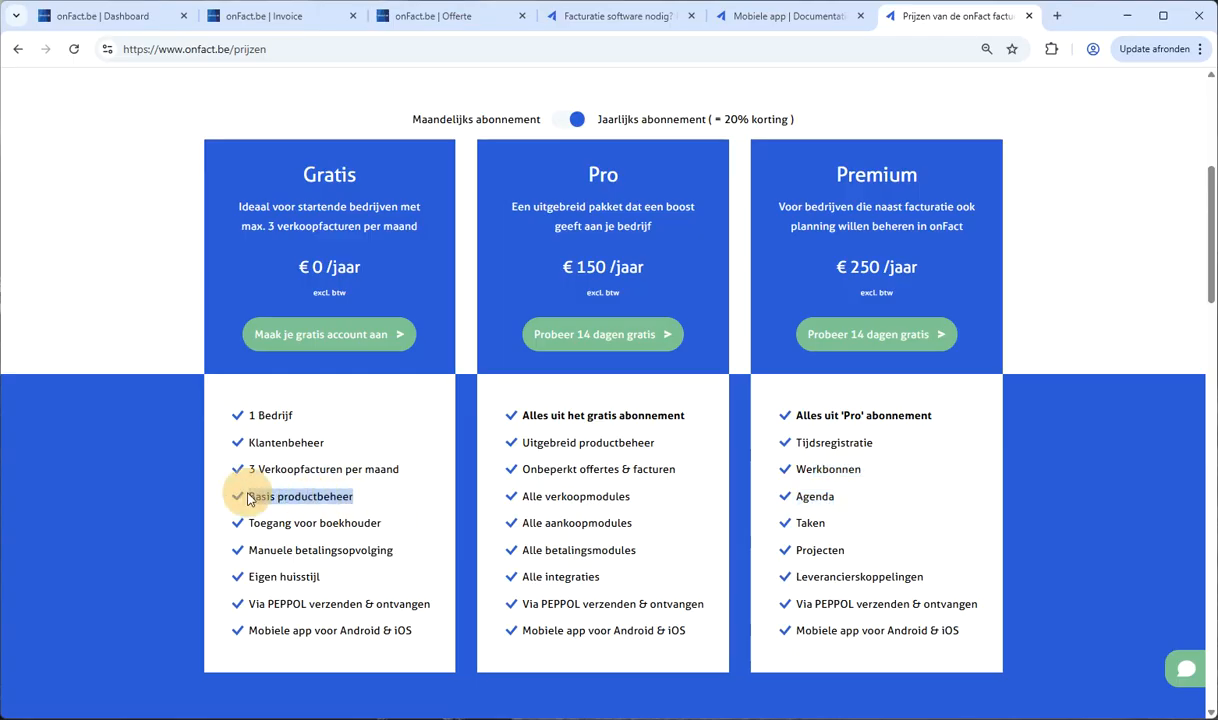
{"action": "left_click", "coordinate": [295, 468]}
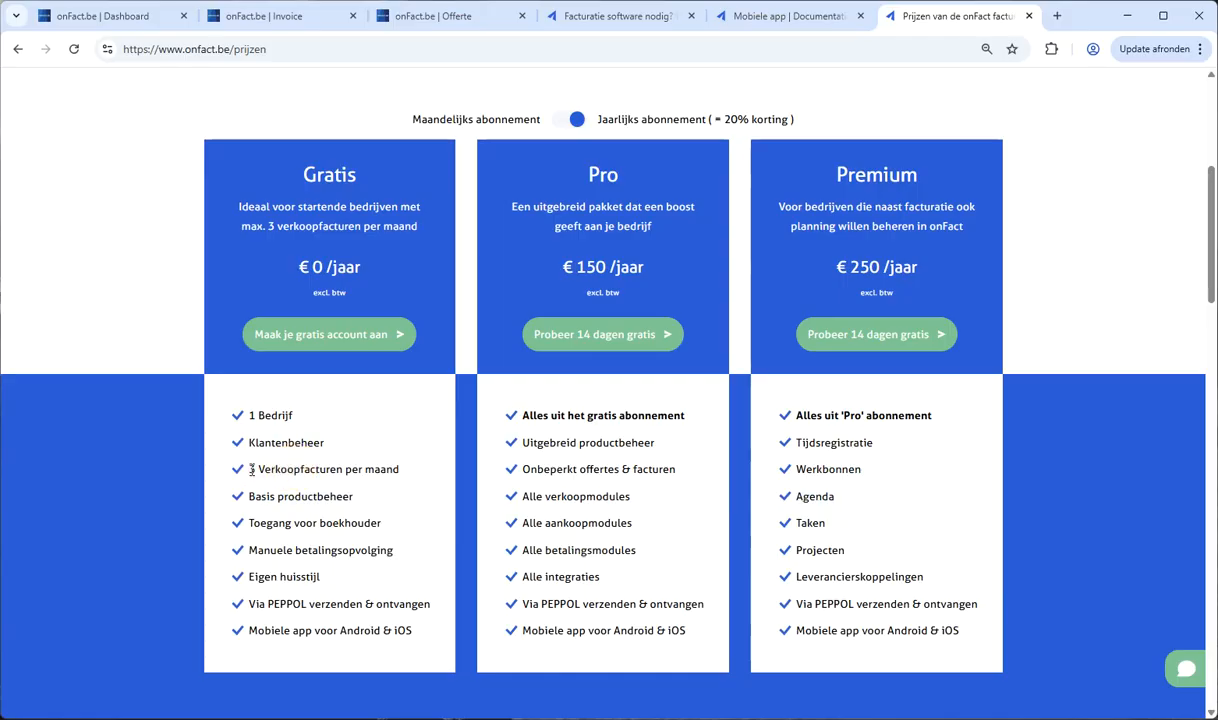
{"action": "left_click_drag", "start_coordinate": [251, 469], "coordinate": [403, 473]}
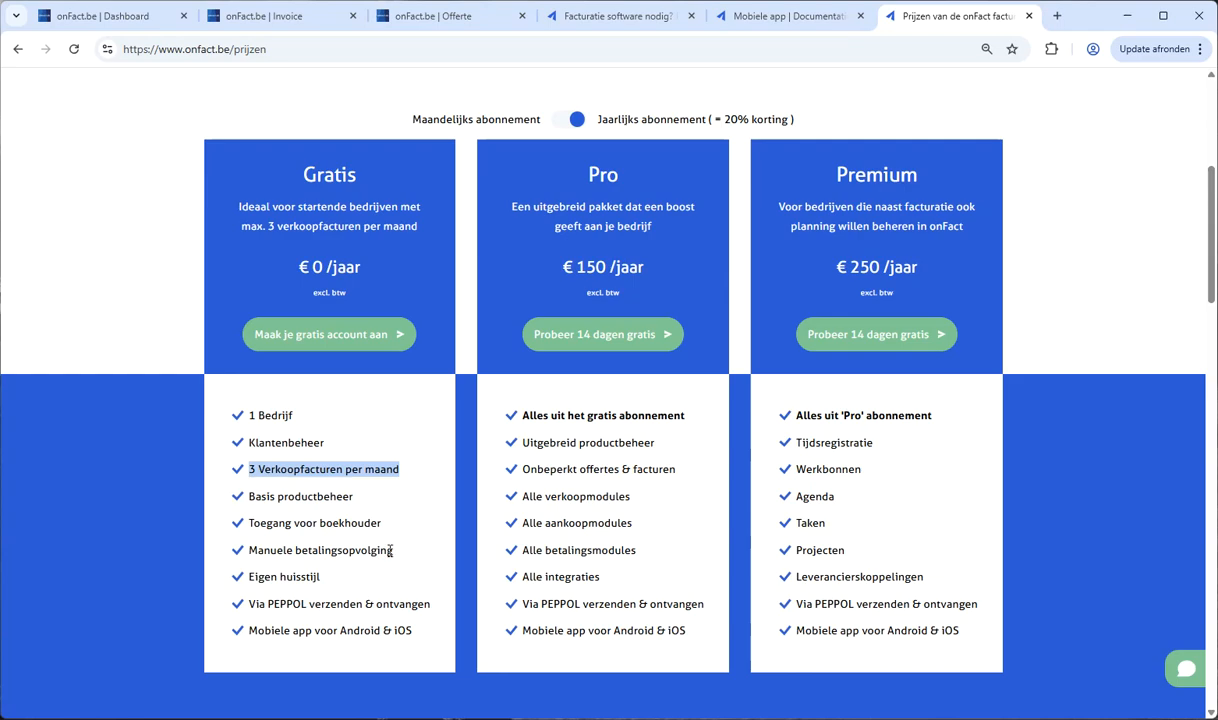
Step: Open the onFact website's Contact page from the pricing page
{"action": "left_click", "coordinate": [556, 466]}
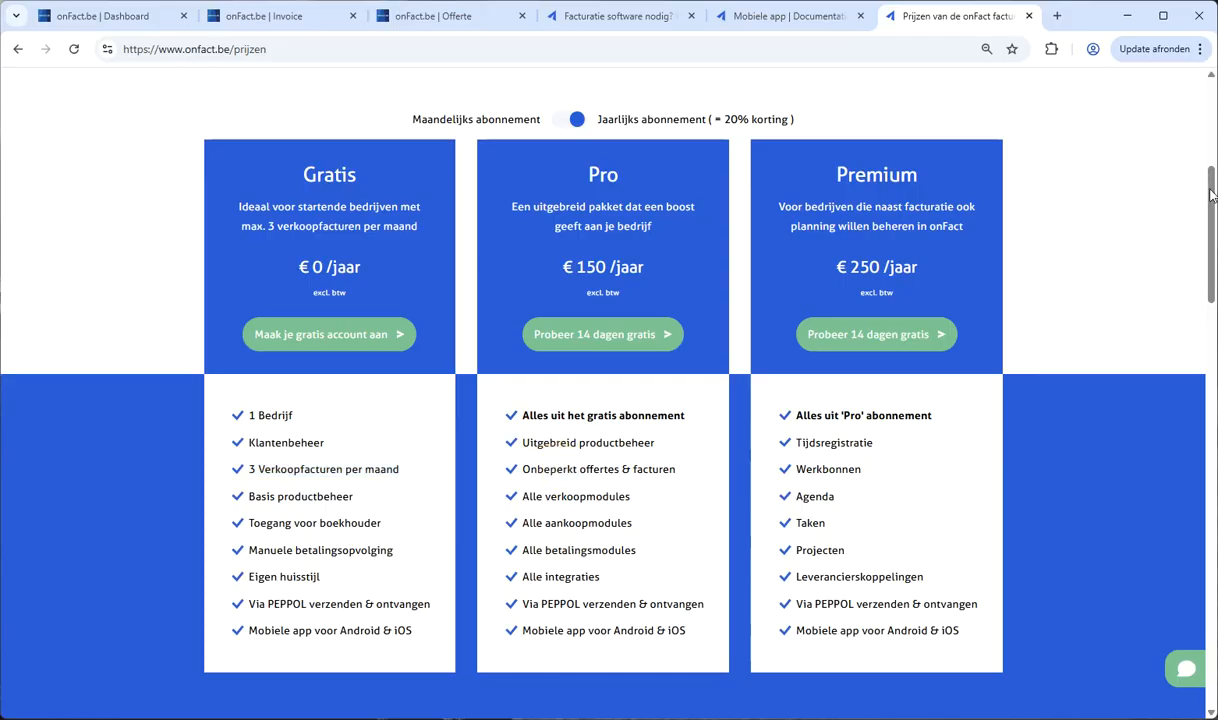
{"action": "left_click", "coordinate": [1210, 90]}
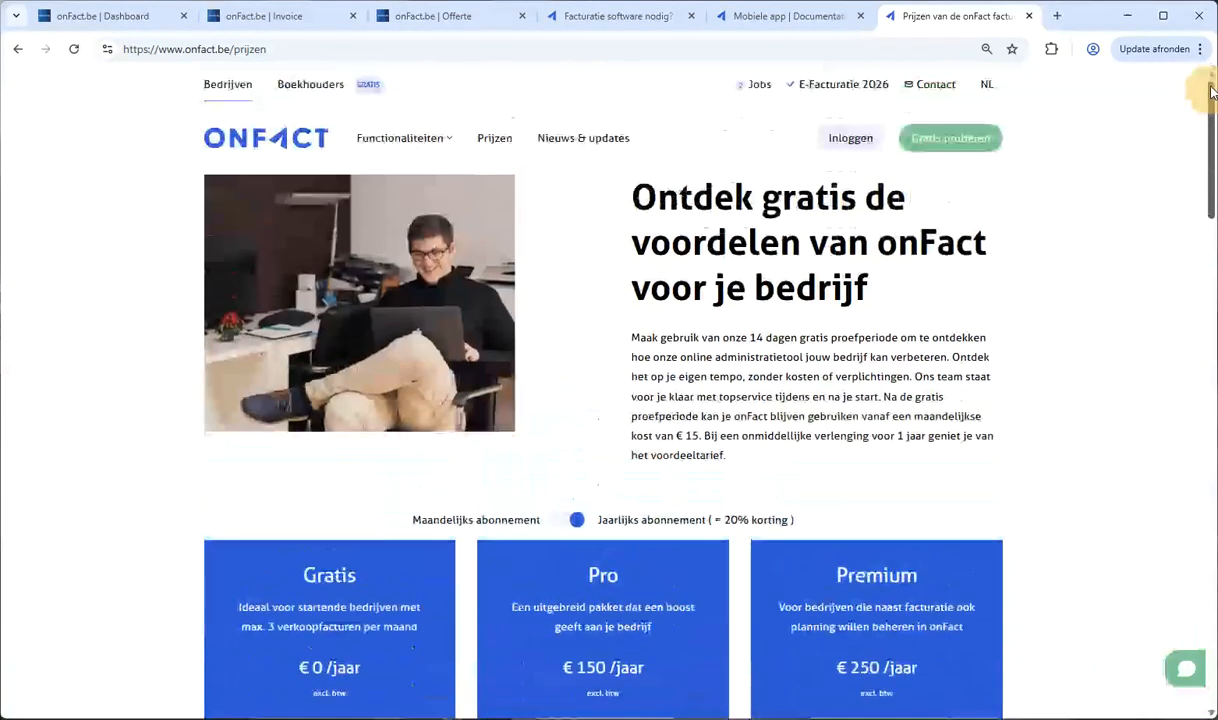
{"action": "left_click", "coordinate": [936, 86]}
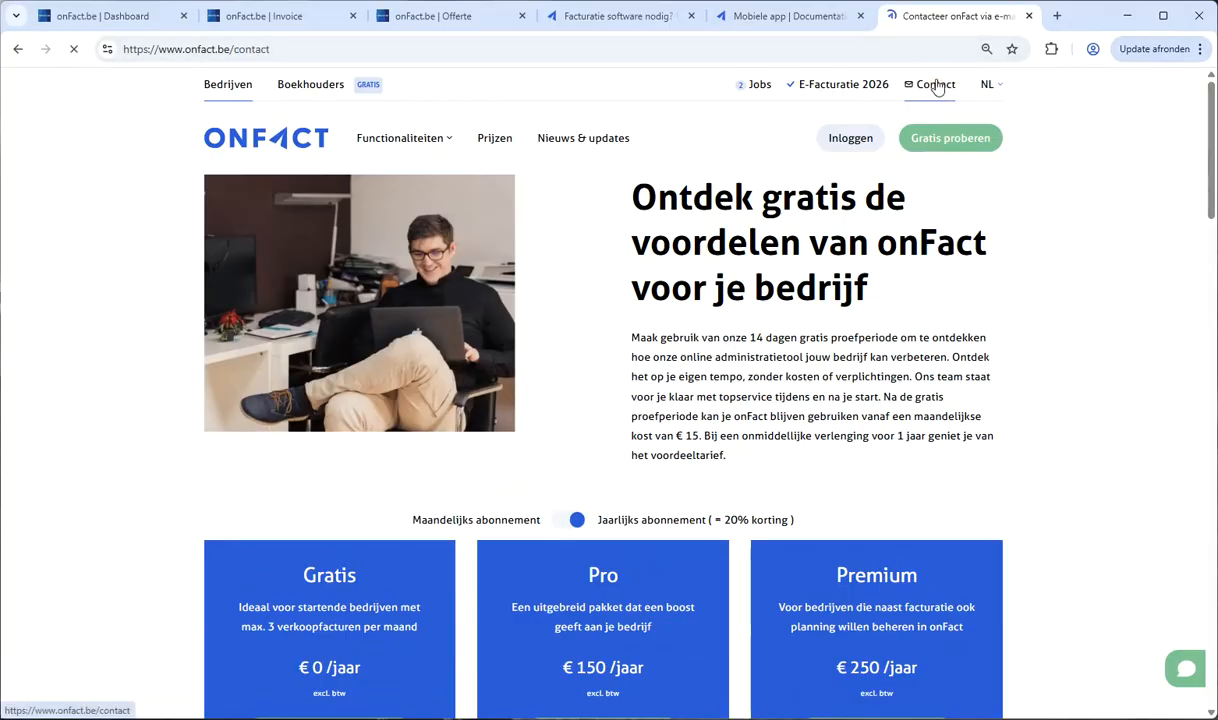